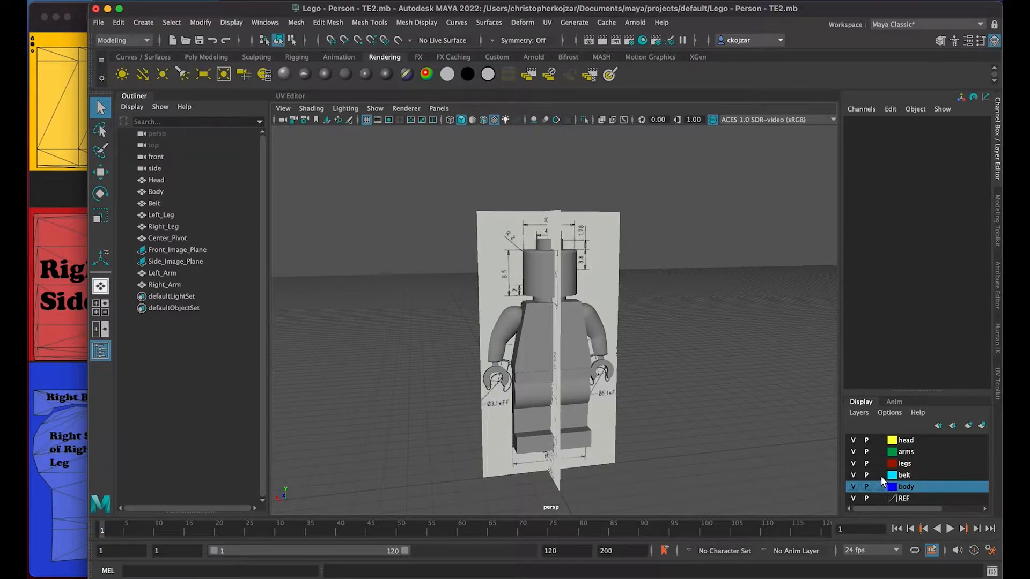
Step: Cycle the viewport through wireframe, shaded and textured display, return to shaded, and hide the REF layer
{"action": "key", "text": "4"}
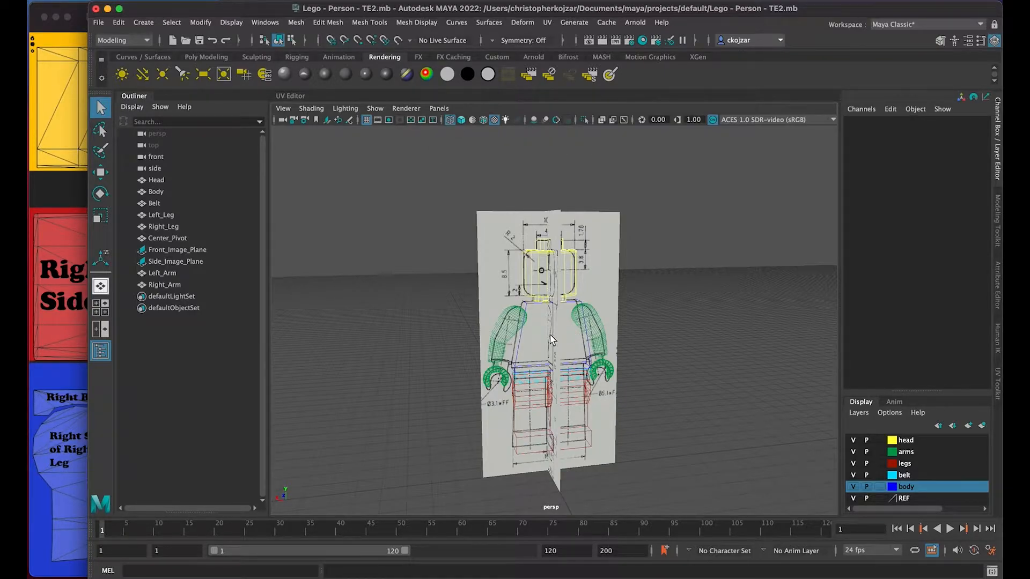
{"action": "key", "text": "5"}
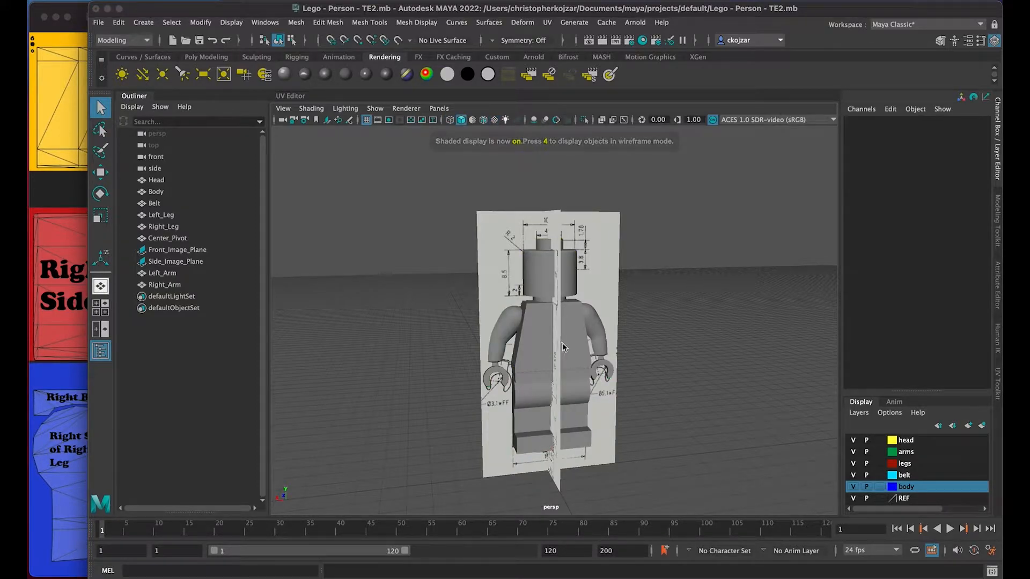
{"action": "key", "text": "6"}
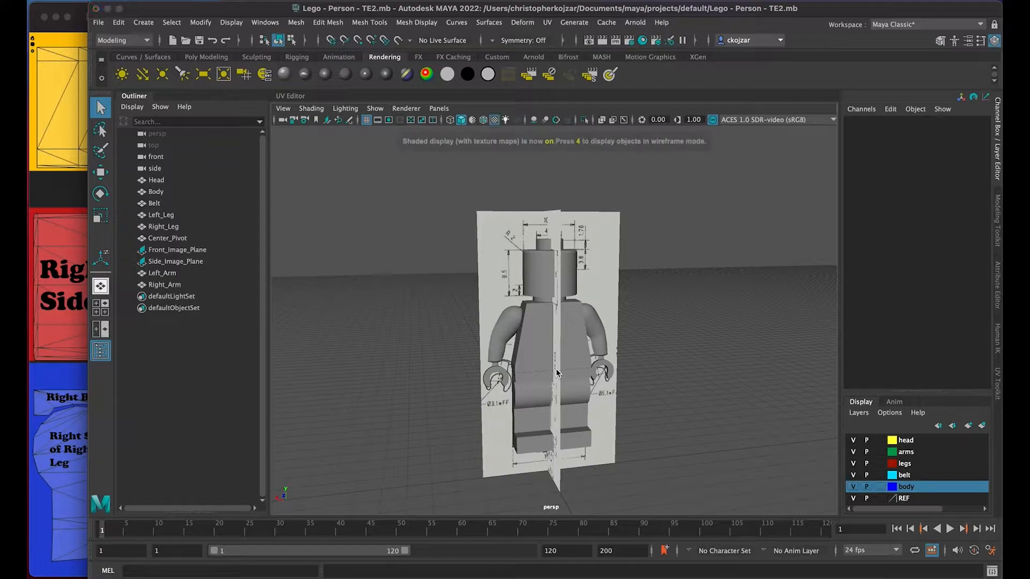
{"action": "key", "text": "5"}
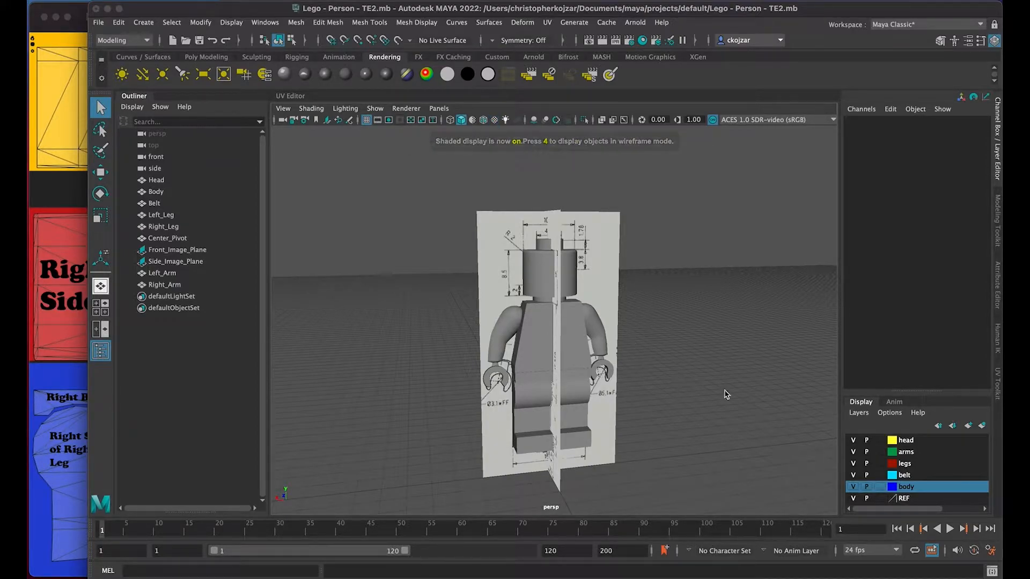
{"action": "left_click", "coordinate": [852, 498]}
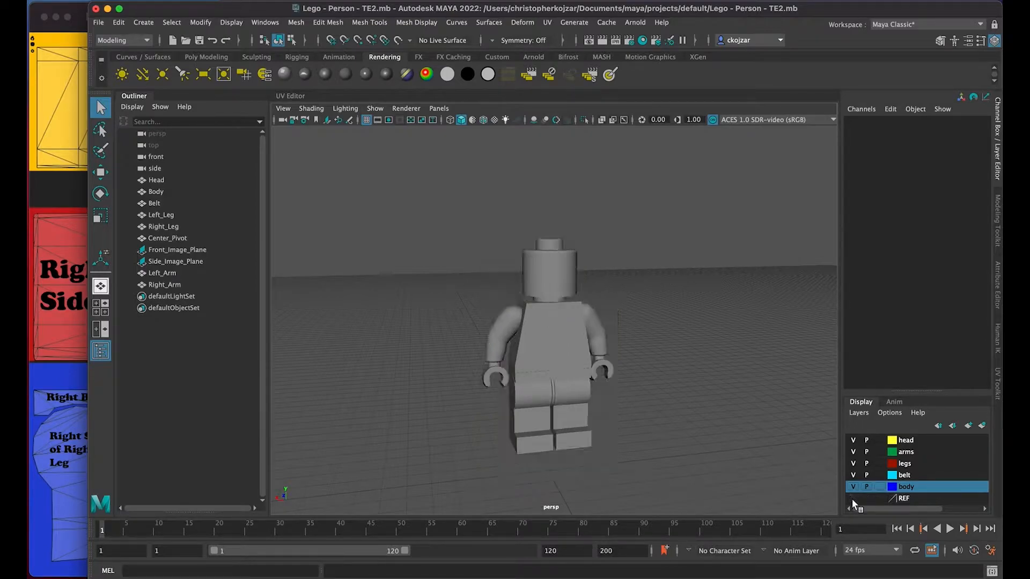
Step: Select the head and review its transform, shape, display layer, shading group and lambert1 material attributes
{"action": "left_click", "coordinate": [548, 278]}
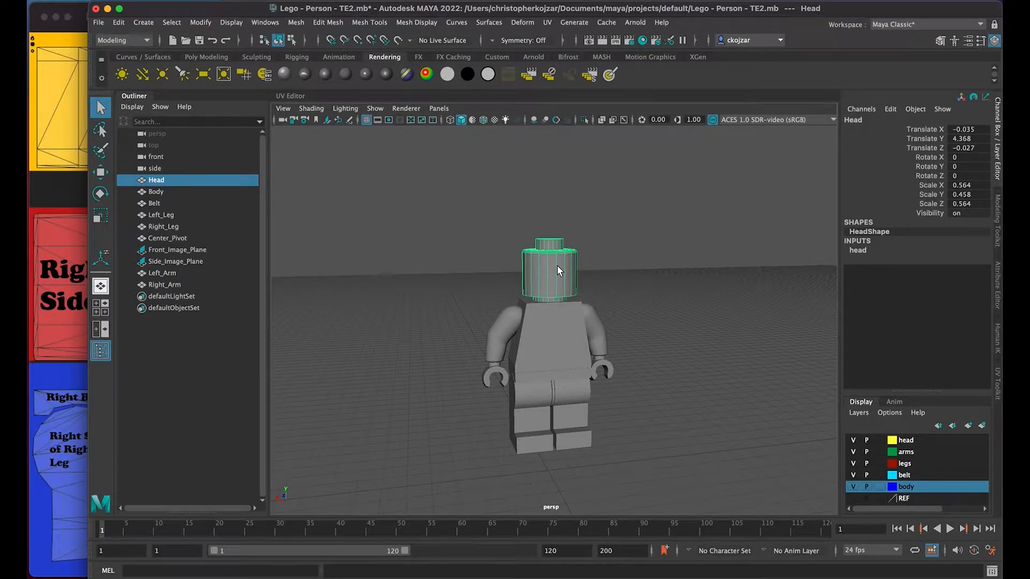
{"action": "left_click", "coordinate": [997, 290]}
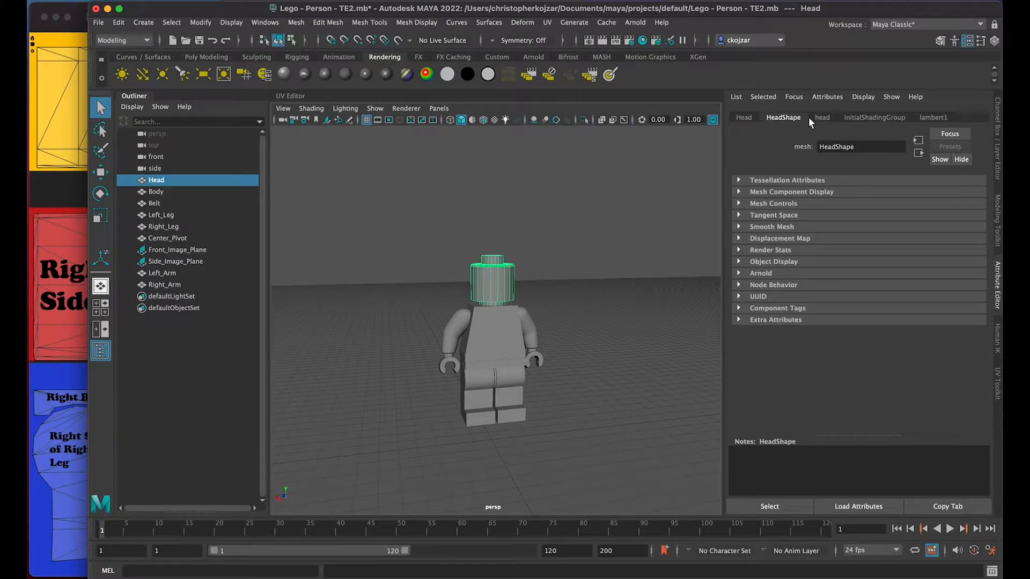
{"action": "left_click", "coordinate": [751, 118]}
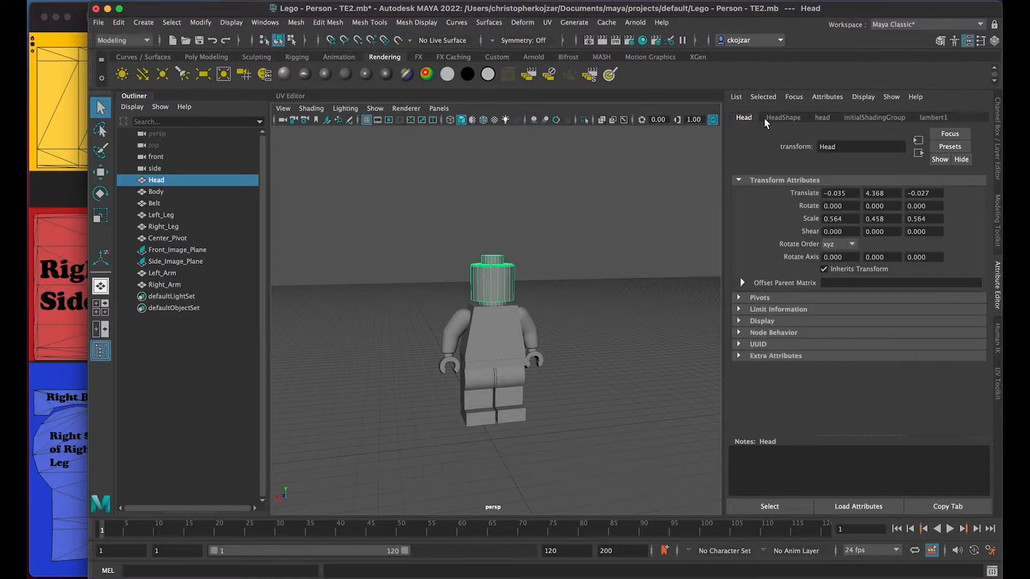
{"action": "left_click", "coordinate": [781, 118]}
{"action": "left_click", "coordinate": [821, 118]}
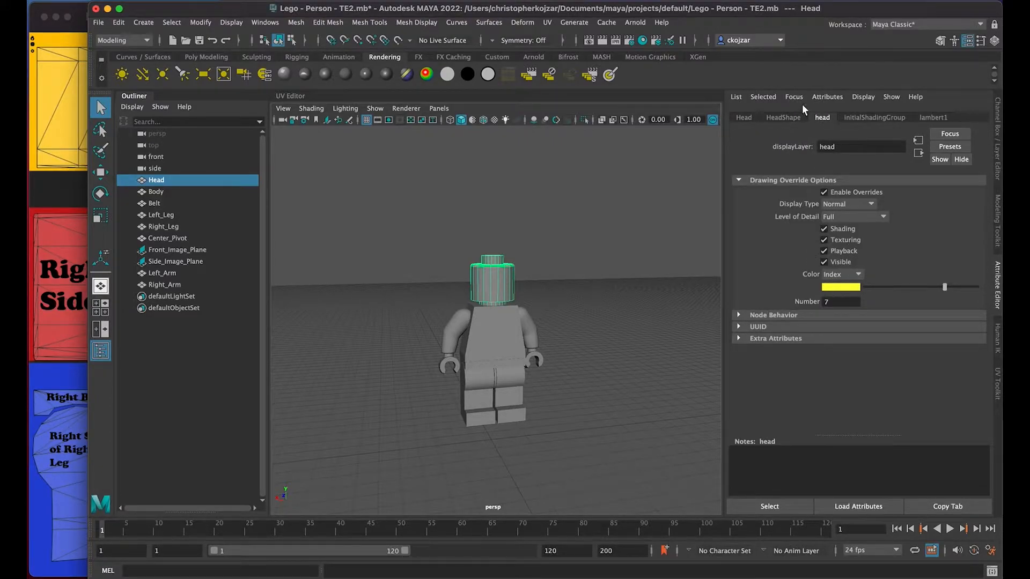
{"action": "left_click", "coordinate": [861, 119]}
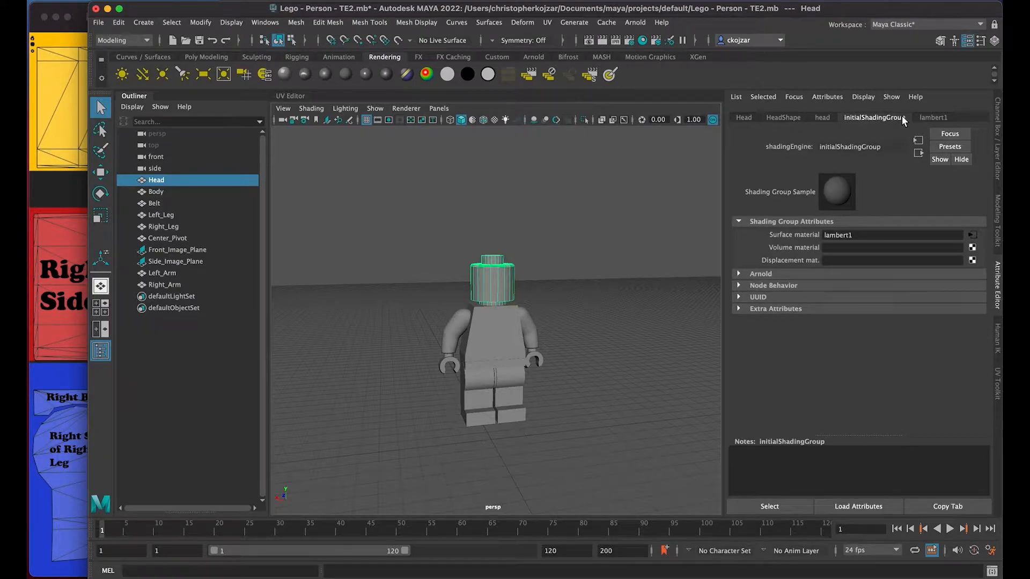
{"action": "left_click", "coordinate": [933, 118]}
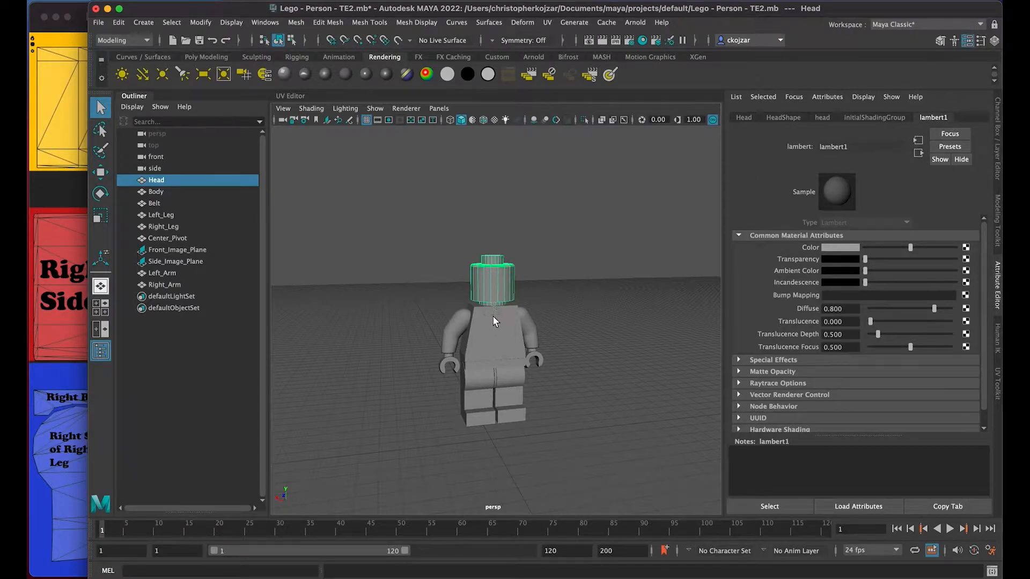
Step: Check the material assigned to the body, arms, legs and head, viewing the figure from several sides
{"action": "mouse_move", "coordinate": [492, 315]}
{"action": "left_mouse_down", "text": "alt"}
{"action": "mouse_move", "coordinate": [519, 316]}
{"action": "mouse_move", "coordinate": [489, 309]}
{"action": "left_mouse_up", "text": "alt"}
{"action": "scroll", "coordinate": [513, 313], "scroll_direction": "up", "scroll_amount": 5}
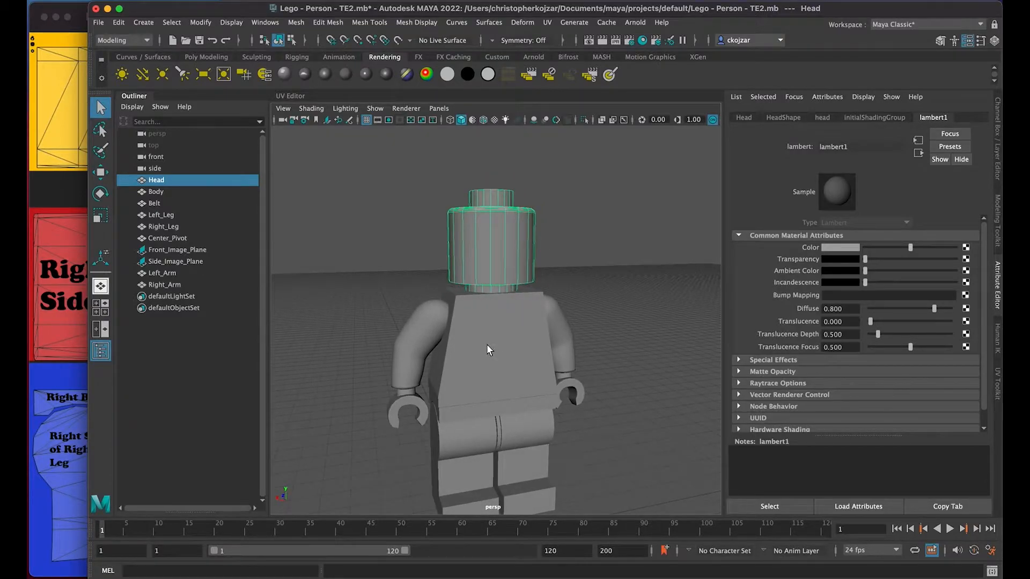
{"action": "left_click", "coordinate": [497, 355]}
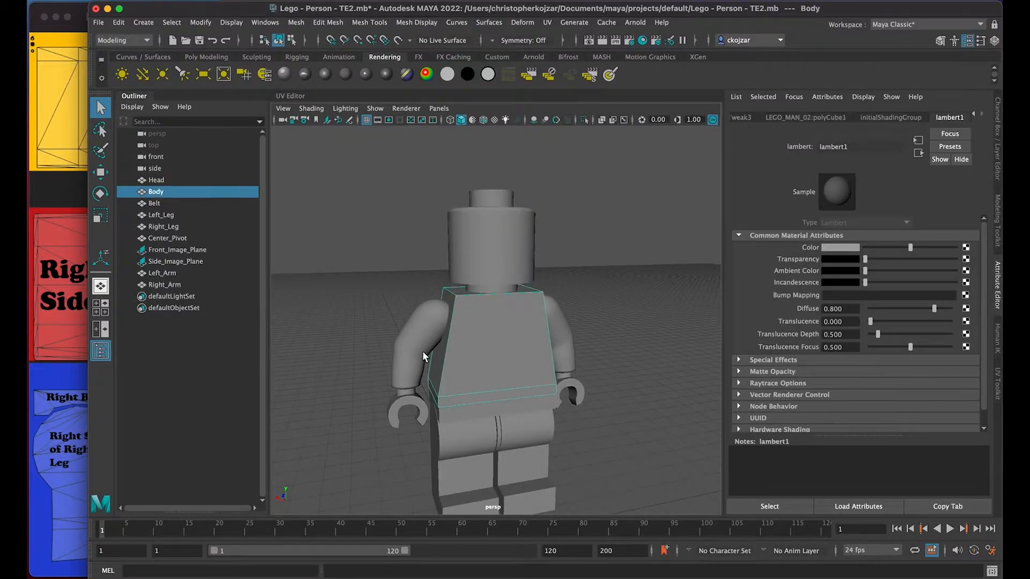
{"action": "left_click", "coordinate": [422, 351]}
{"action": "left_click", "coordinate": [561, 346]}
{"action": "left_click", "coordinate": [512, 428]}
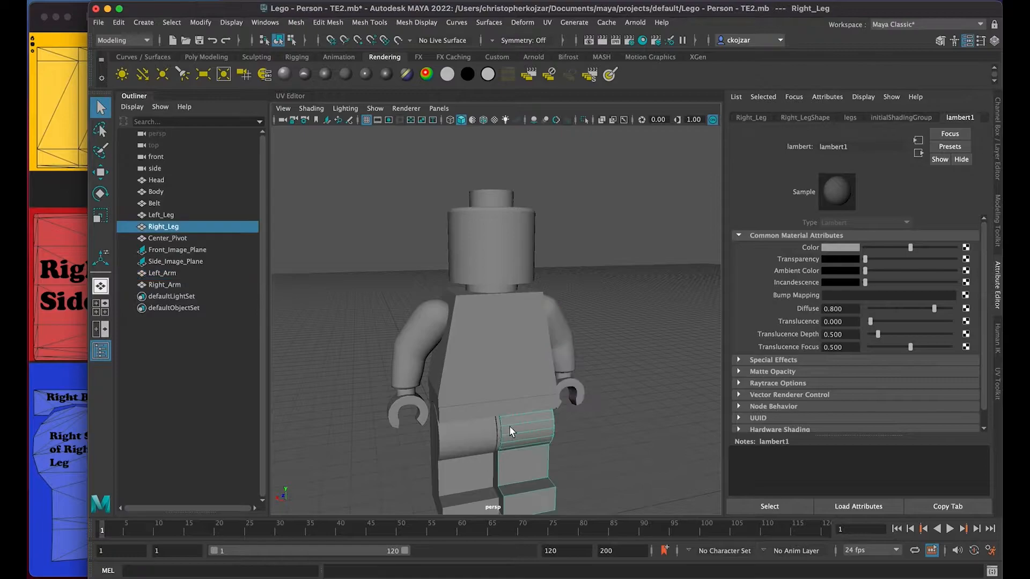
{"action": "left_click", "coordinate": [458, 431]}
{"action": "left_click", "coordinate": [494, 360]}
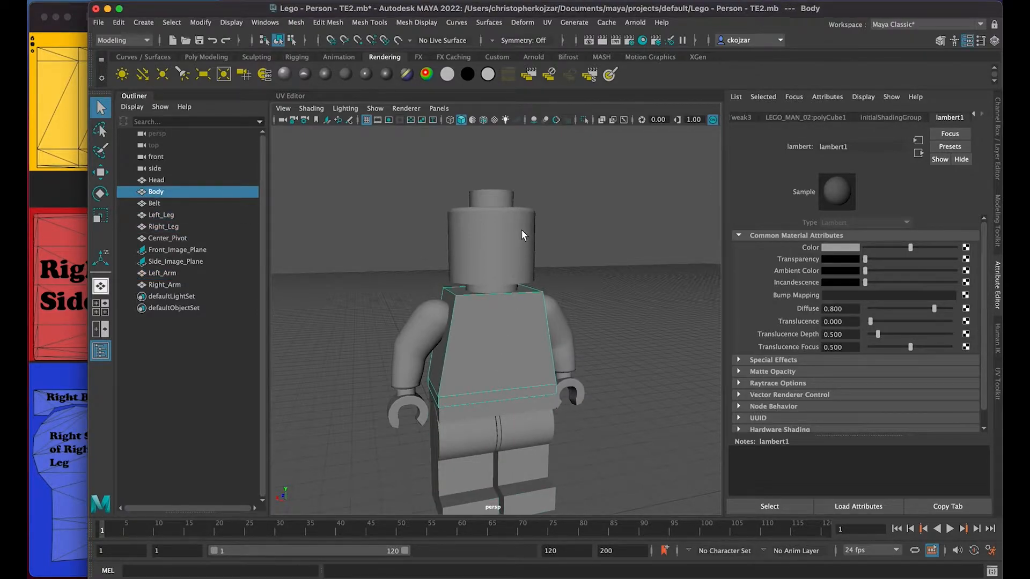
{"action": "left_click", "coordinate": [492, 254]}
{"action": "left_click_drag", "start_coordinate": [527, 284], "coordinate": [376, 338], "text": "alt"}
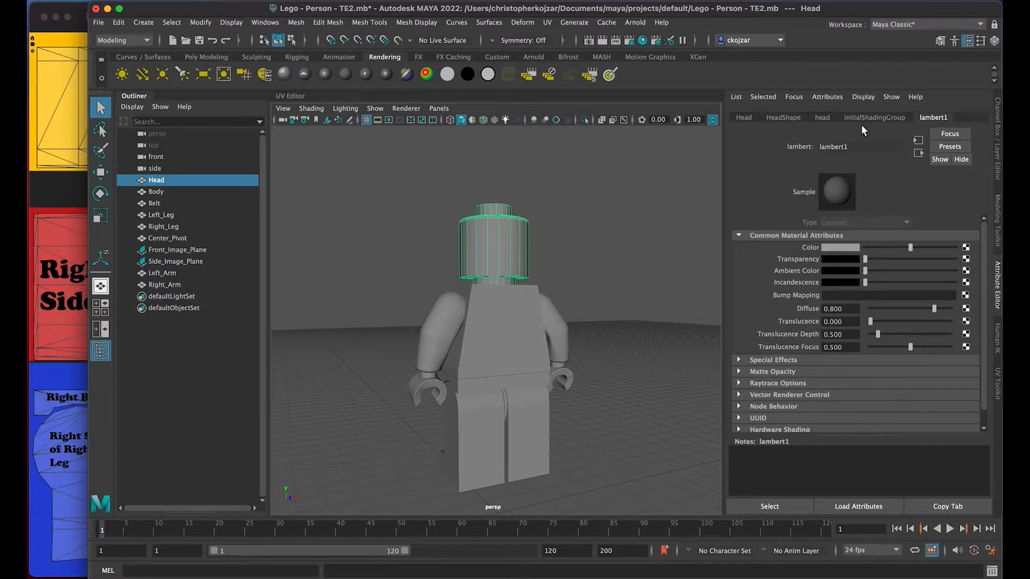
{"action": "left_click_drag", "start_coordinate": [423, 340], "coordinate": [529, 348], "text": "alt"}
{"action": "left_click_drag", "start_coordinate": [418, 336], "coordinate": [491, 354], "text": "alt"}
{"action": "left_click", "coordinate": [494, 341]}
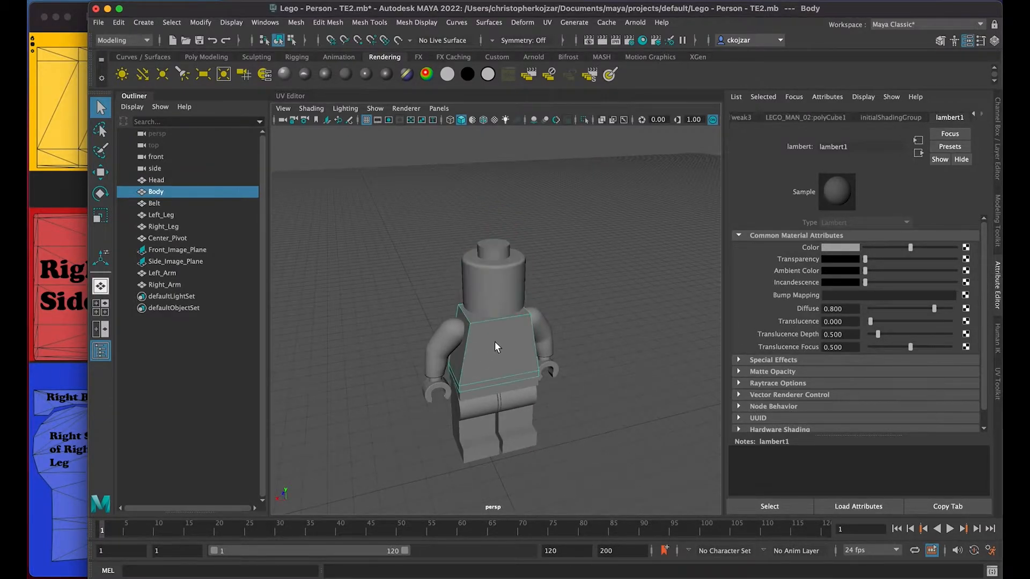
{"action": "scroll", "coordinate": [495, 338], "scroll_direction": "up", "scroll_amount": 3}
{"action": "left_click_drag", "start_coordinate": [491, 301], "coordinate": [508, 286], "text": "alt"}
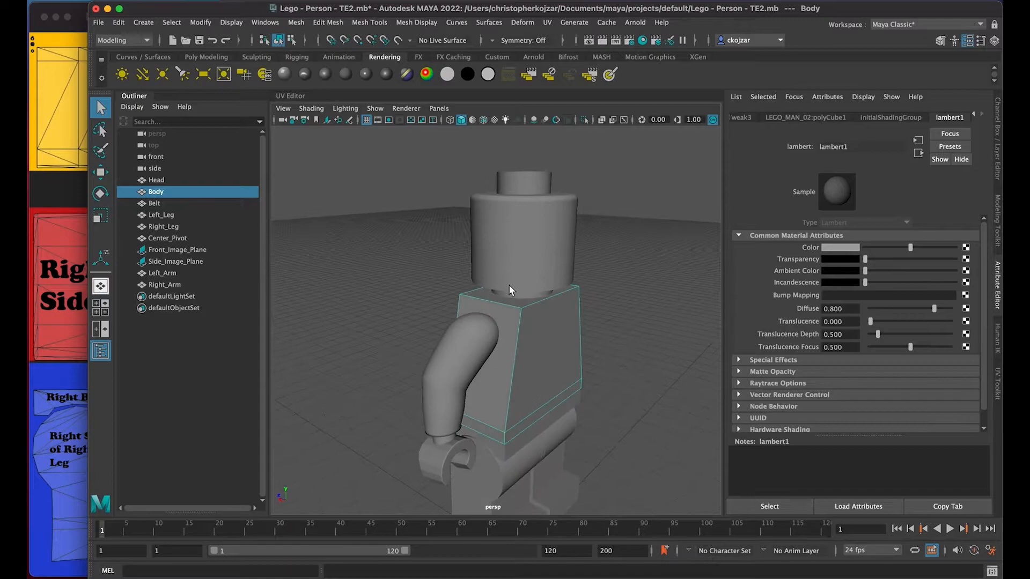
Step: Select the head and assign a new Blinn material to it
{"action": "left_click", "coordinate": [520, 249]}
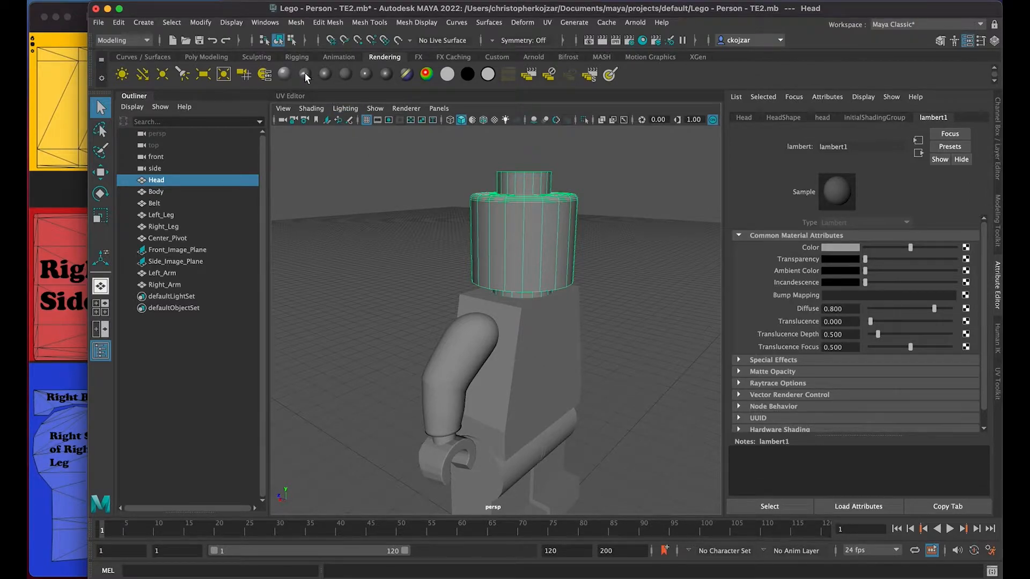
{"action": "left_click", "coordinate": [208, 54]}
{"action": "left_click", "coordinate": [262, 57]}
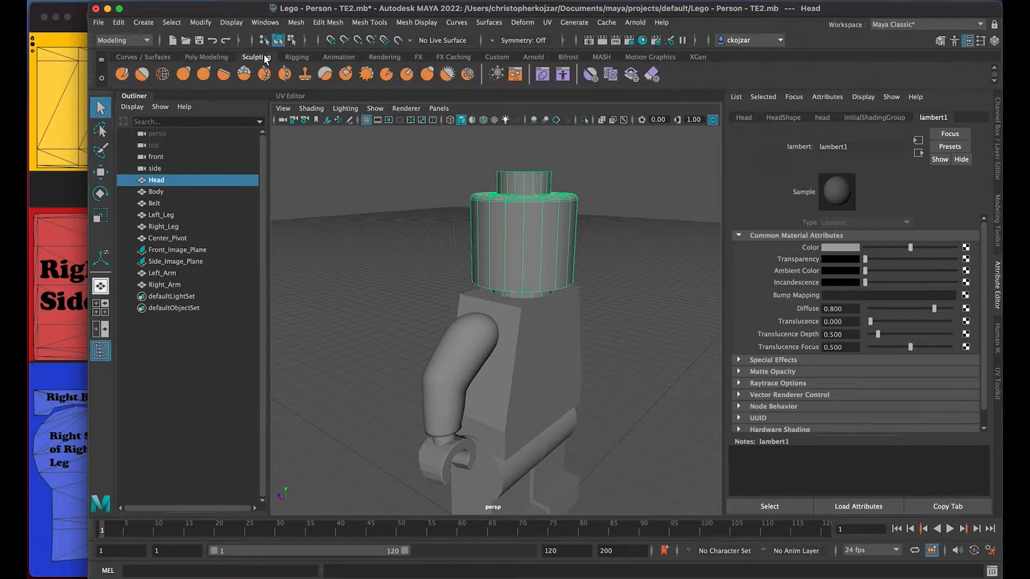
{"action": "left_click", "coordinate": [386, 57]}
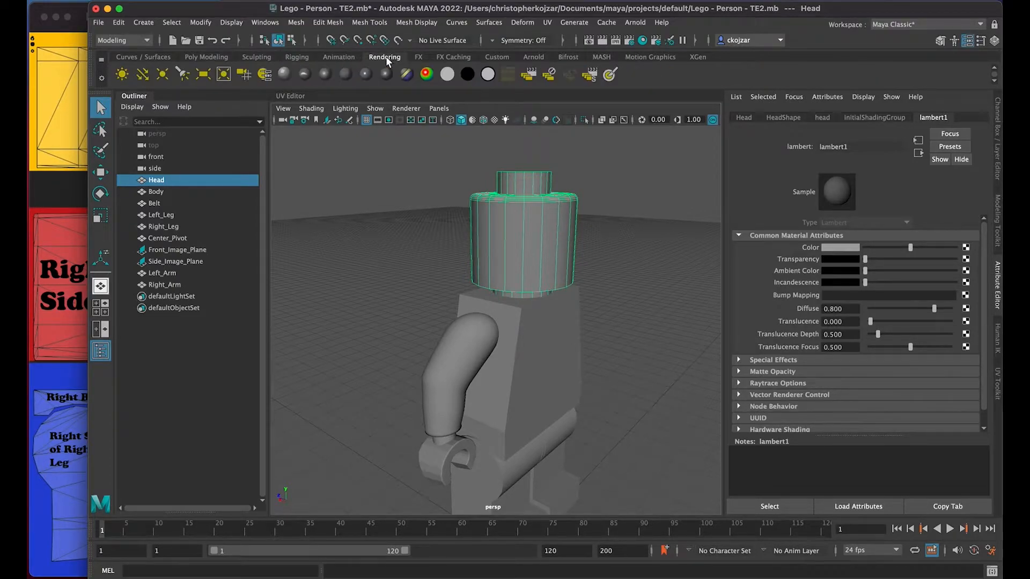
{"action": "left_click", "coordinate": [326, 79]}
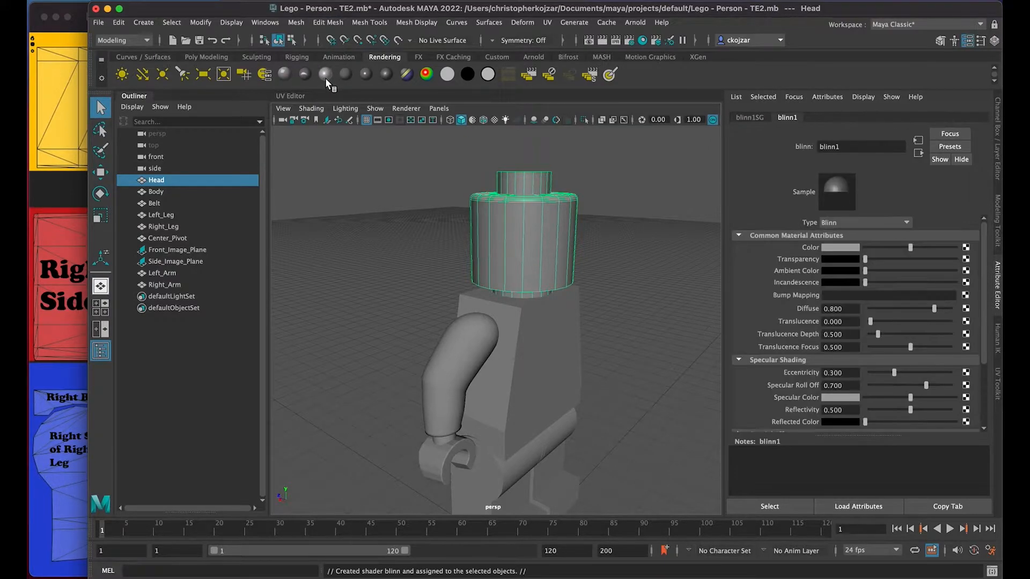
Step: Set the head's Blinn material to an eccentricity of about 0.257 and a reflectivity of about 0.544
{"action": "left_click_drag", "start_coordinate": [568, 208], "coordinate": [474, 246], "text": "alt"}
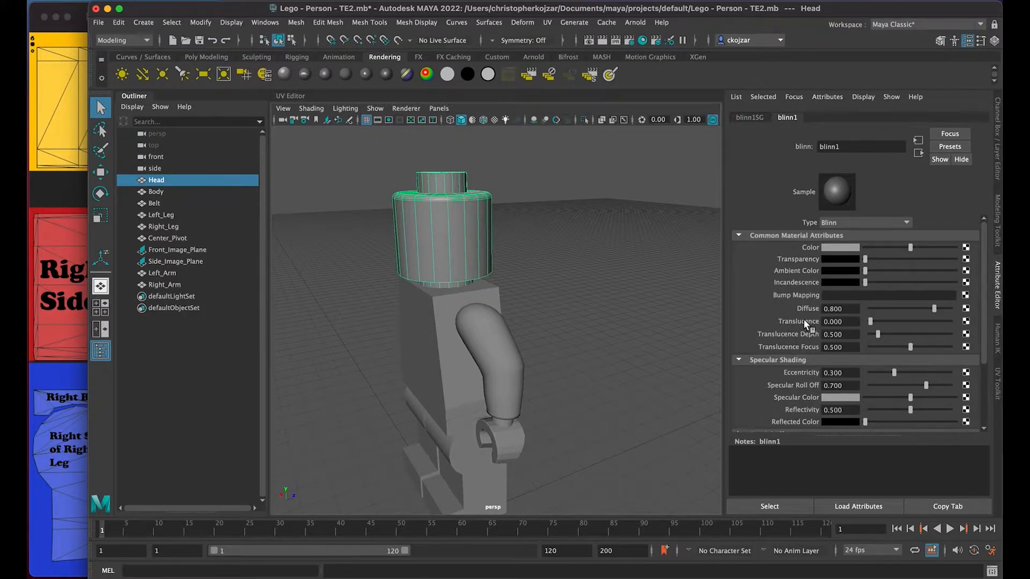
{"action": "scroll", "coordinate": [826, 274], "scroll_direction": "down", "scroll_amount": 5}
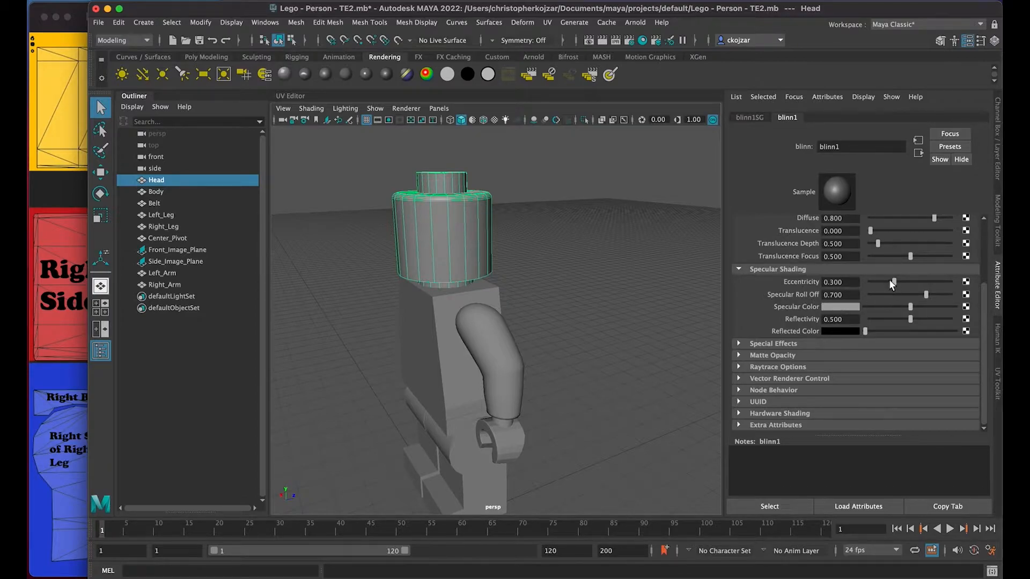
{"action": "left_click_drag", "start_coordinate": [893, 281], "coordinate": [913, 317]}
{"action": "left_click_drag", "start_coordinate": [472, 243], "coordinate": [511, 240], "text": "alt"}
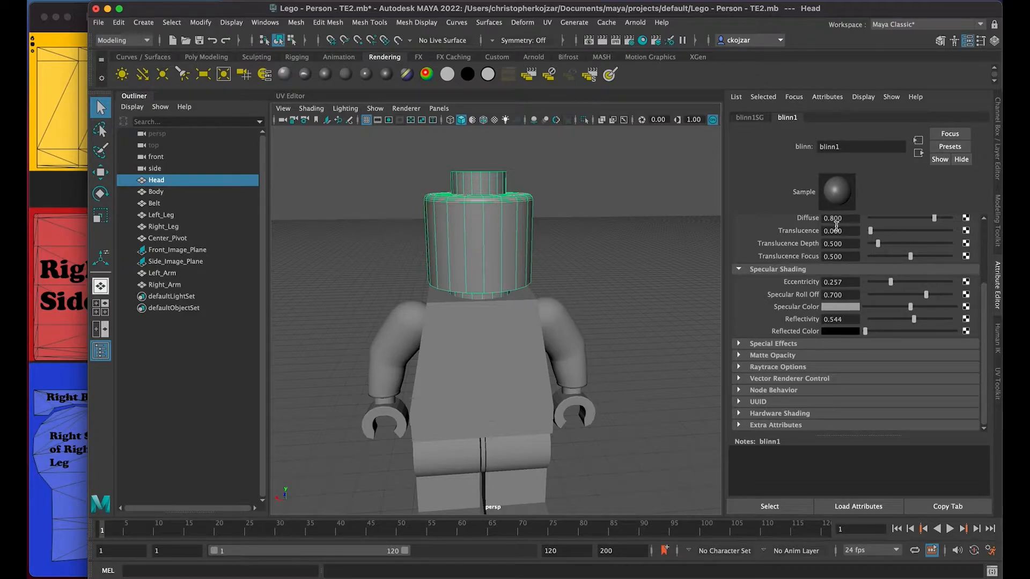
Step: Connect a File texture to the Blinn material's Color, consulting the minifig texture template image before choosing the node
{"action": "scroll", "coordinate": [818, 244], "scroll_direction": "up", "scroll_amount": 3}
{"action": "scroll", "coordinate": [818, 248], "scroll_direction": "up", "scroll_amount": 2}
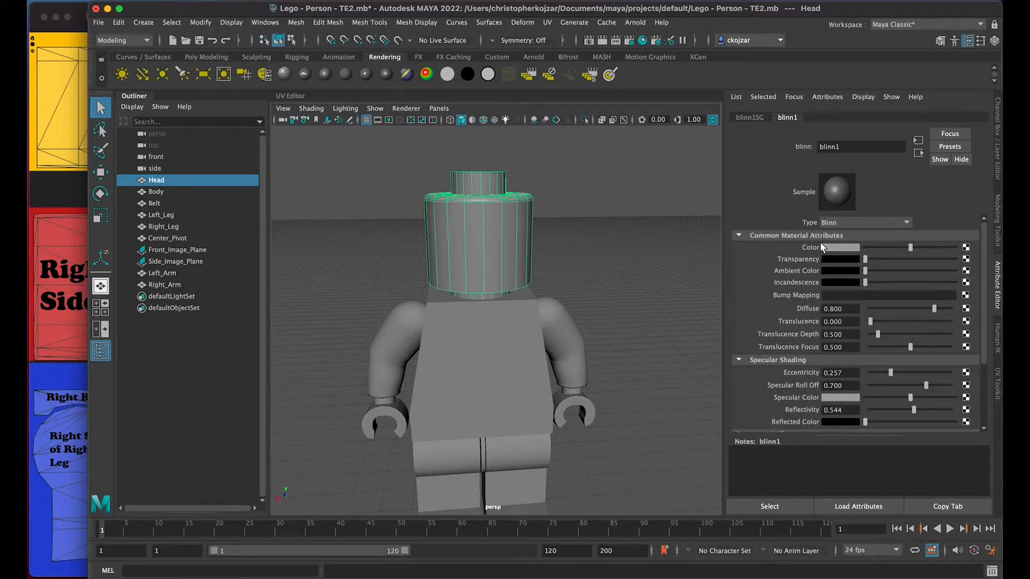
{"action": "left_click", "coordinate": [966, 248]}
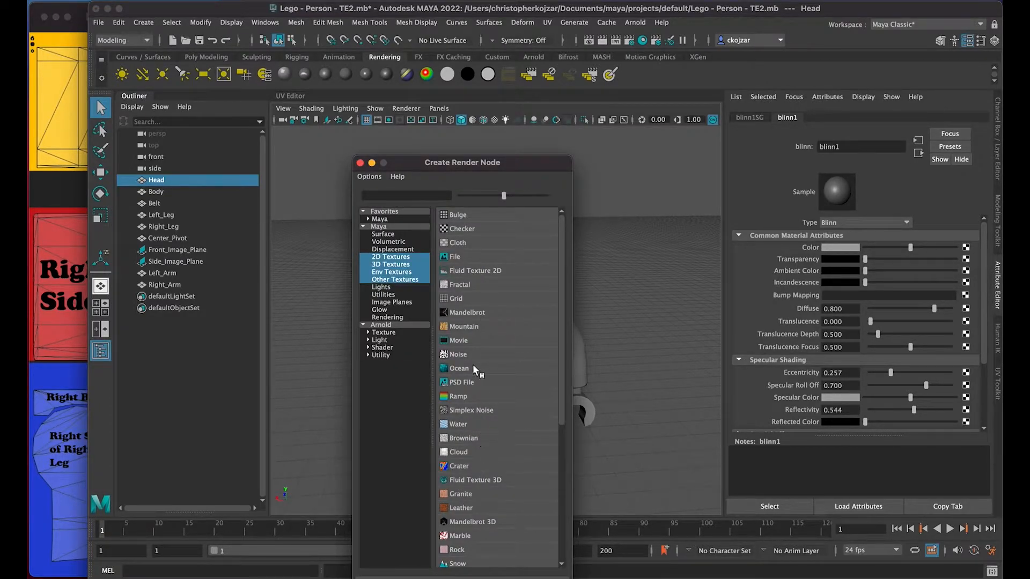
{"action": "left_click_drag", "start_coordinate": [489, 162], "coordinate": [694, 122]}
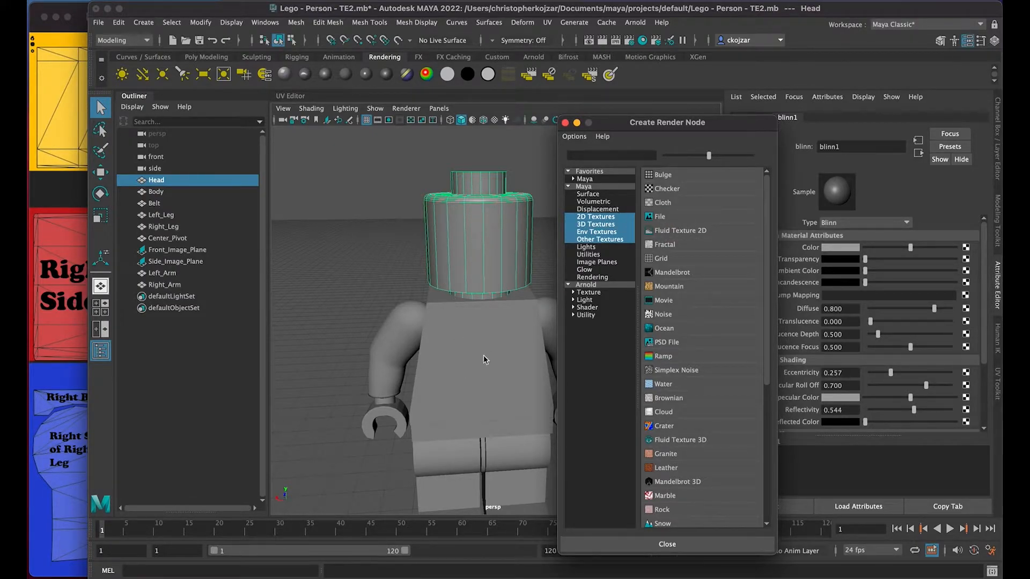
{"action": "left_click", "coordinate": [53, 294]}
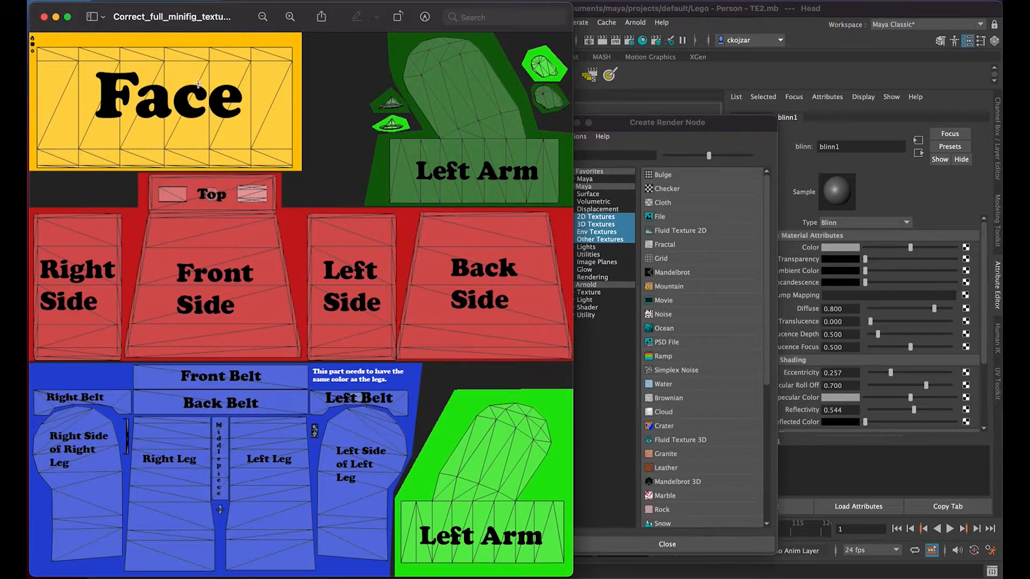
{"action": "left_click", "coordinate": [615, 130]}
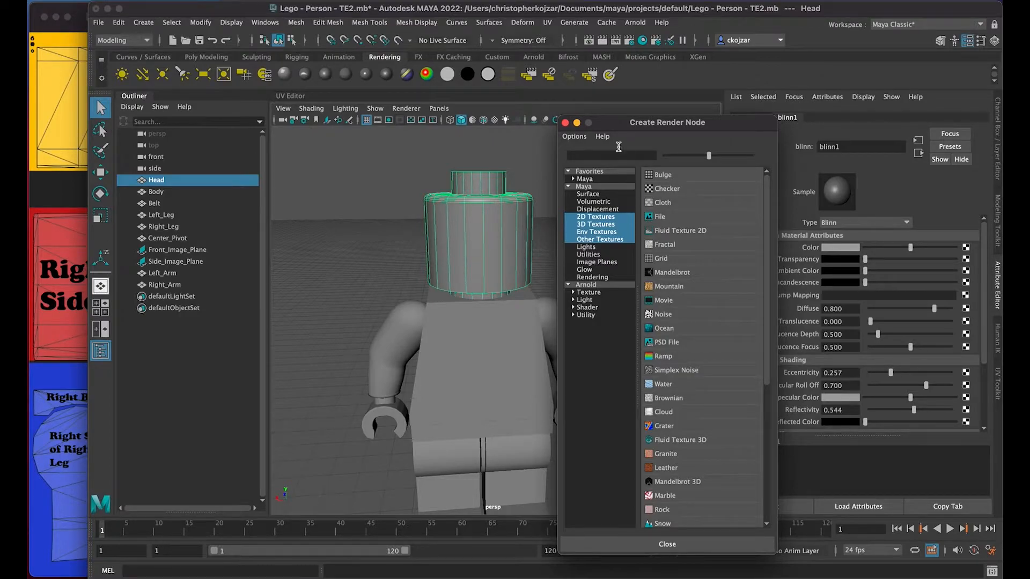
{"action": "left_click_drag", "start_coordinate": [614, 129], "coordinate": [219, 112]}
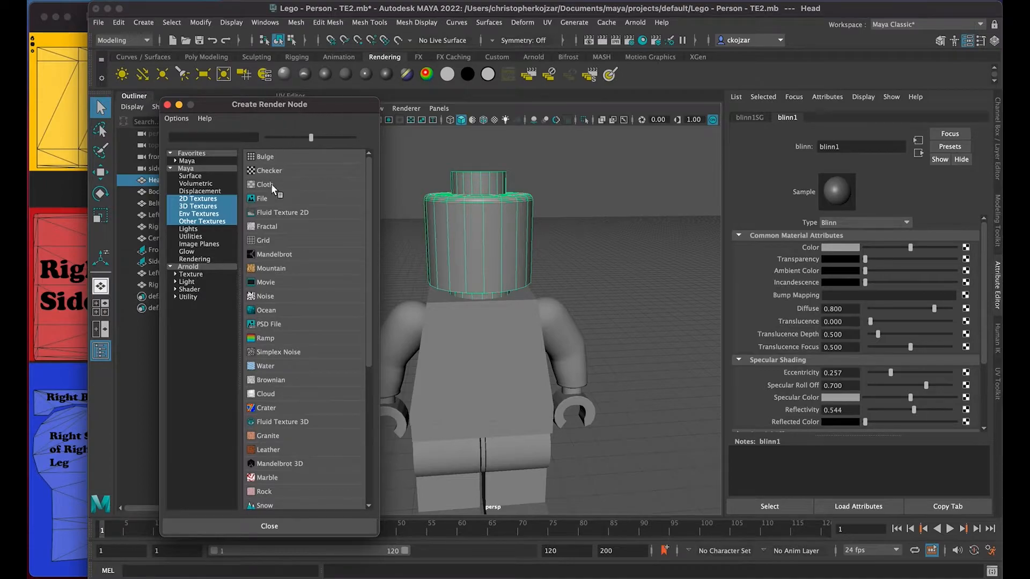
{"action": "left_click", "coordinate": [262, 199]}
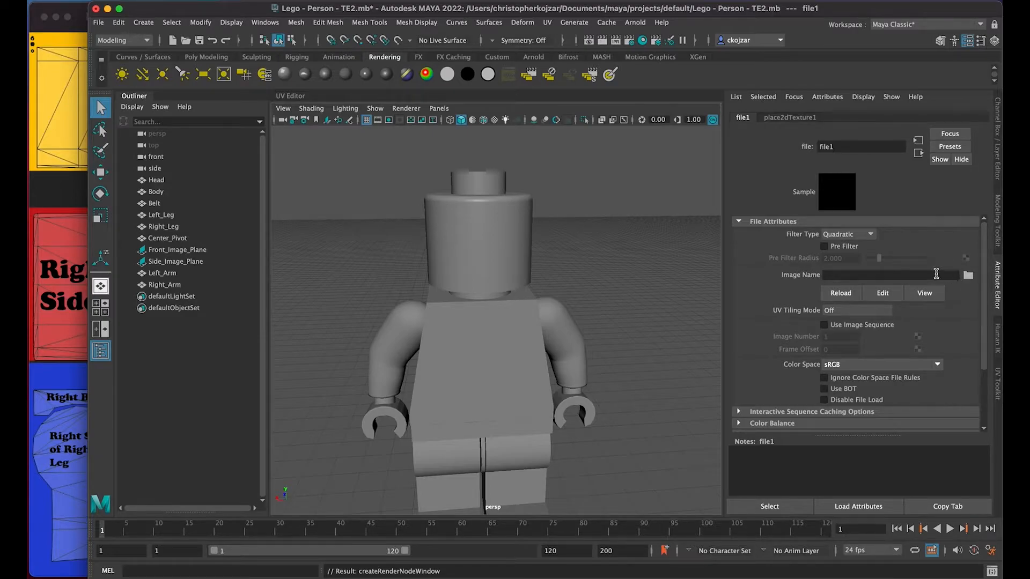
Step: Browse for the file texture's image in the Lego Man folder inside sourceimages
{"action": "left_click", "coordinate": [968, 276]}
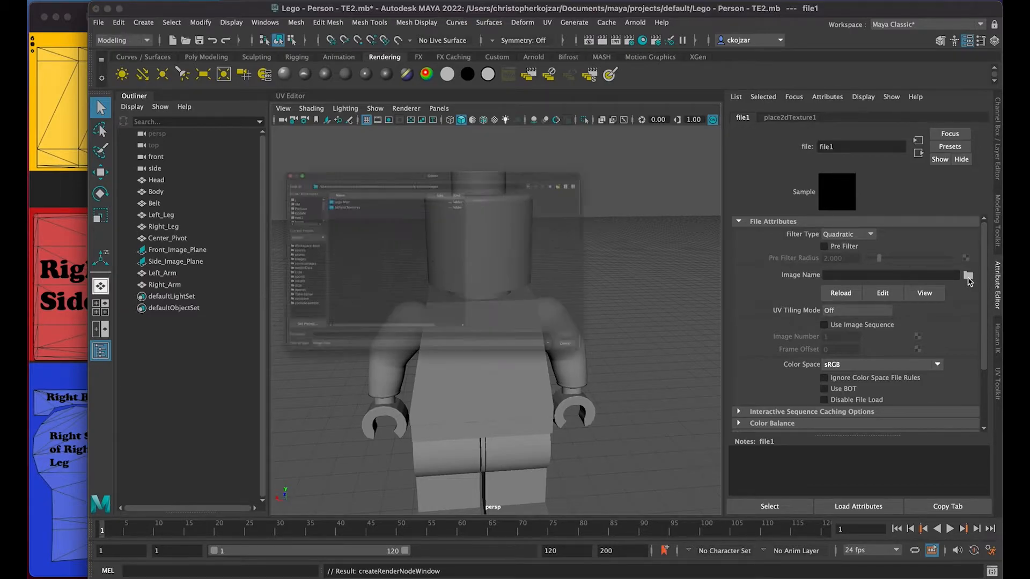
{"action": "left_click", "coordinate": [252, 145]}
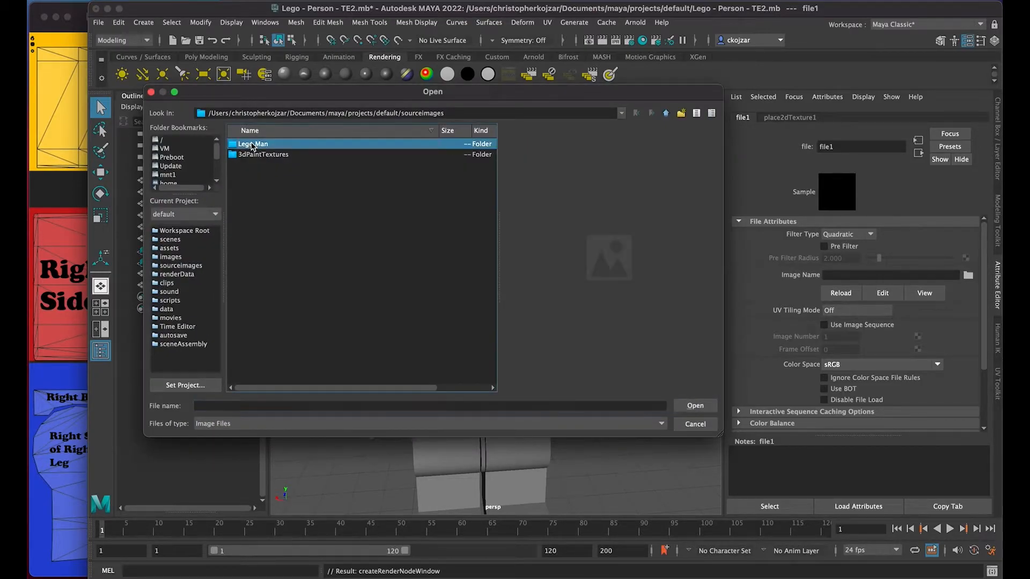
{"action": "double_click", "coordinate": [256, 145]}
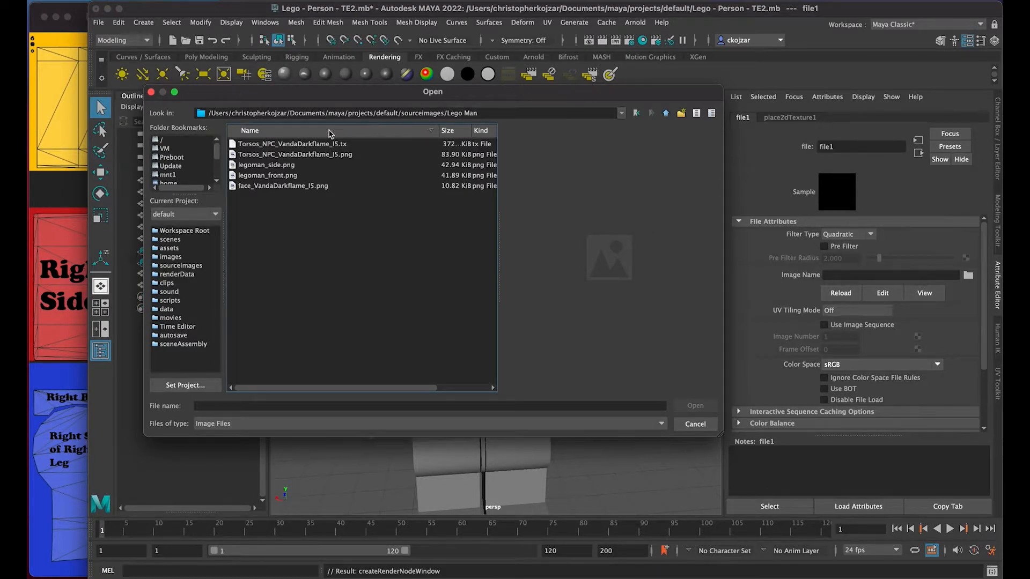
Step: Preview the legoman side, torso and face images in the Lego Man folder to compare them as texture candidates
{"action": "left_click", "coordinate": [275, 165]}
{"action": "left_click", "coordinate": [275, 176]}
{"action": "left_click", "coordinate": [274, 166]}
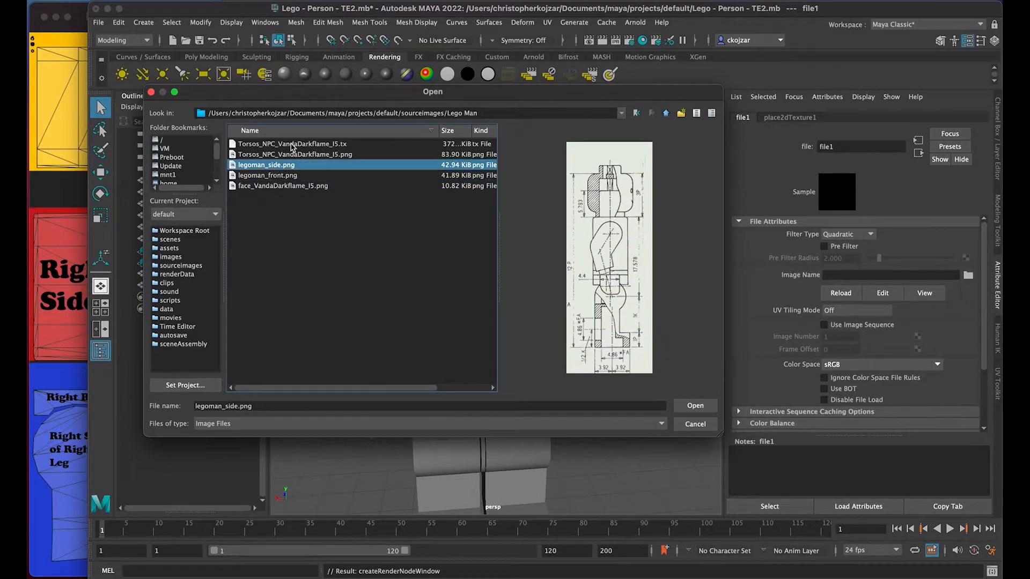
{"action": "left_click", "coordinate": [294, 155]}
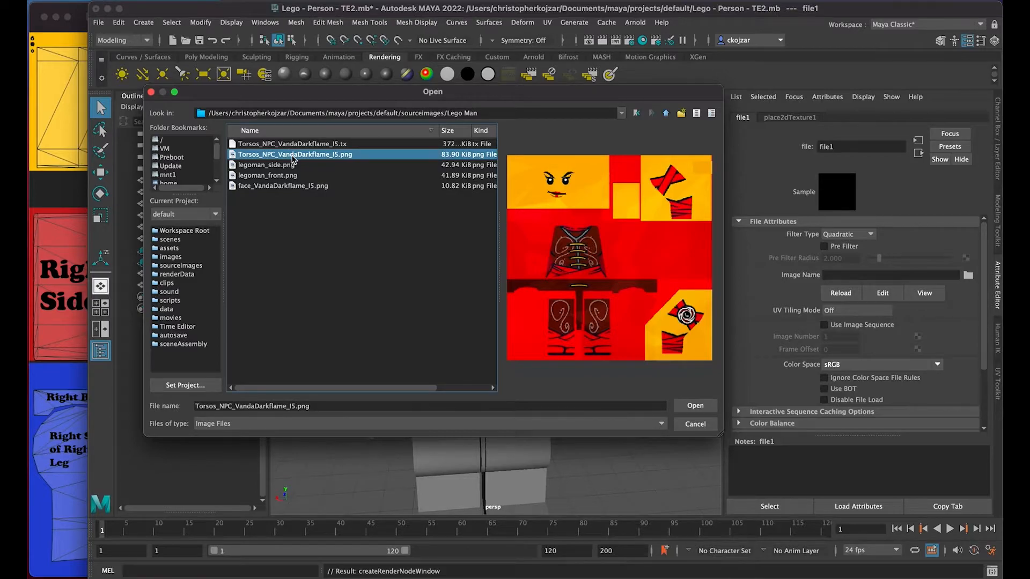
{"action": "left_click", "coordinate": [287, 186]}
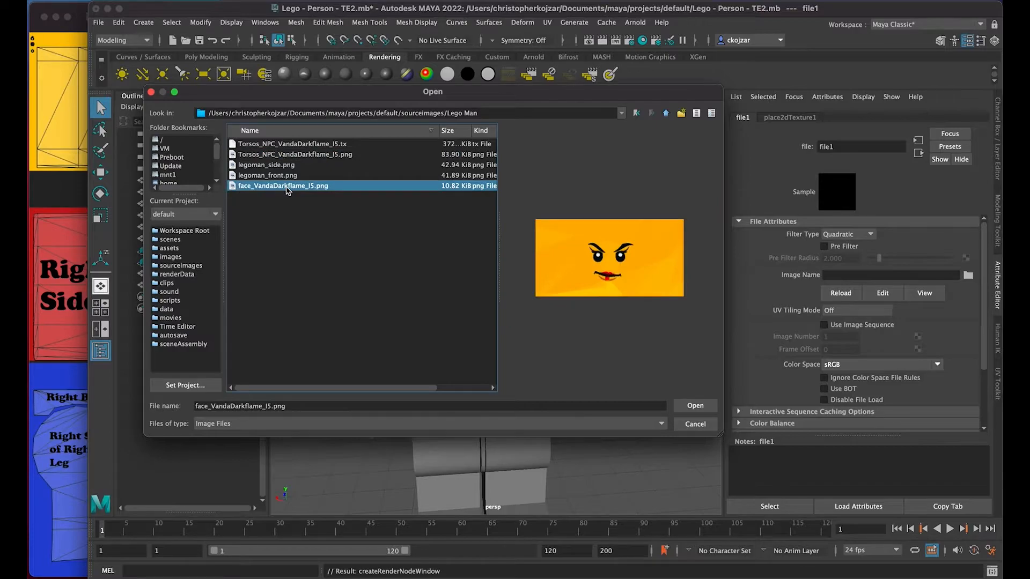
{"action": "left_click", "coordinate": [295, 156]}
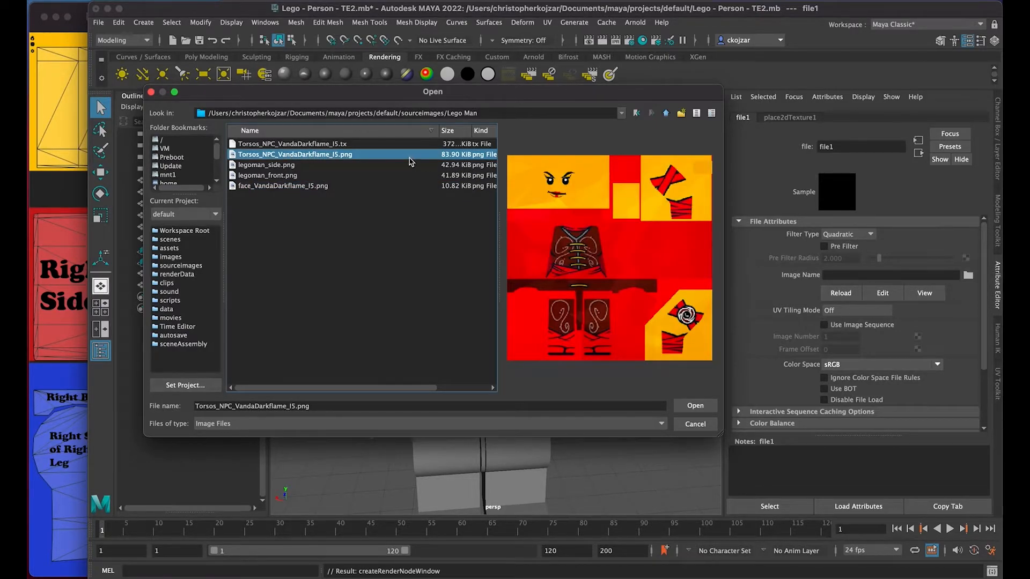
{"action": "left_click", "coordinate": [276, 186]}
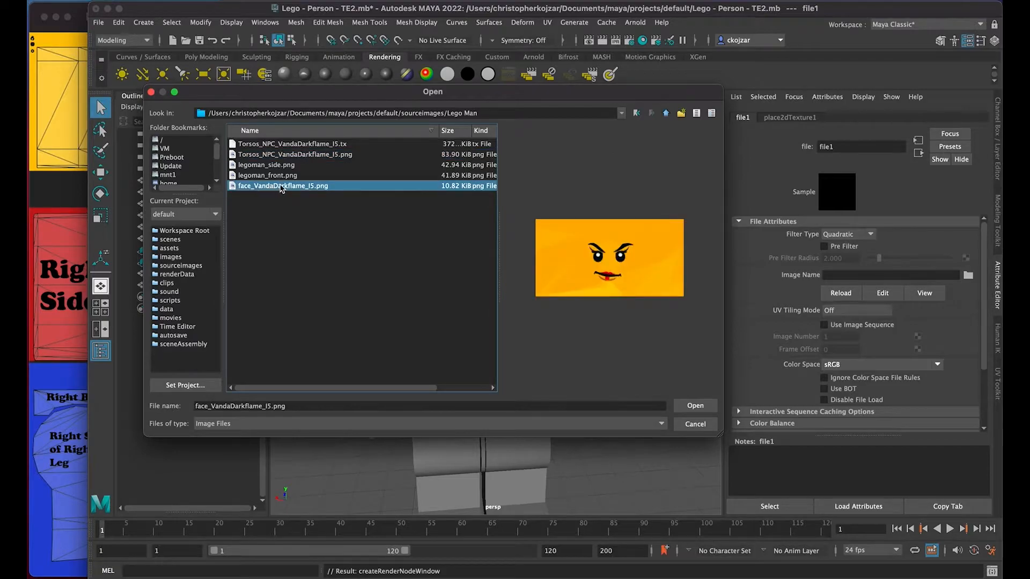
Step: Load Torsos_NPC_VandaDarkflame_I5.png as the file texture's image, comparing its layout with the minifig texture template
{"action": "left_click", "coordinate": [293, 155]}
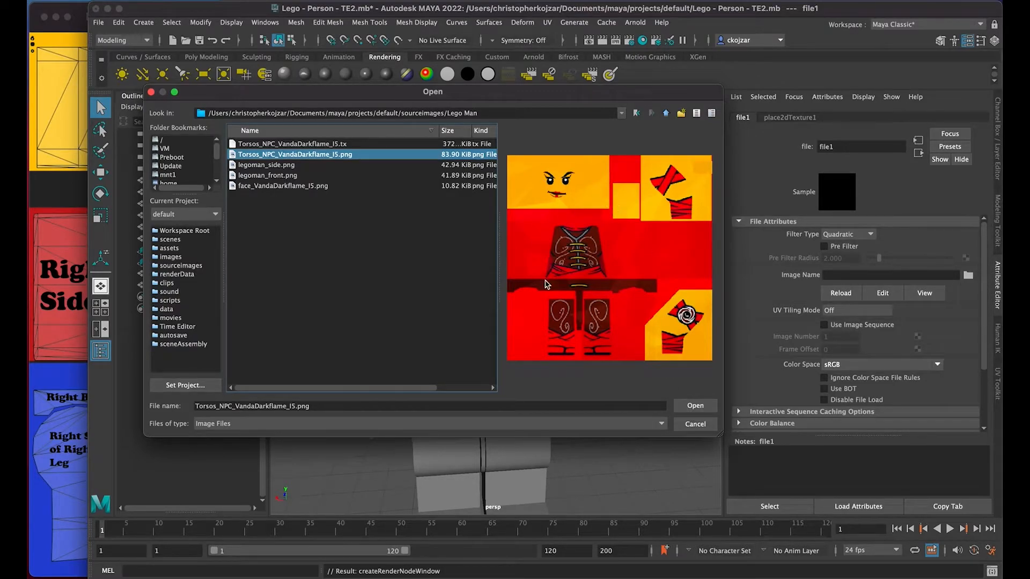
{"action": "left_click", "coordinate": [83, 248]}
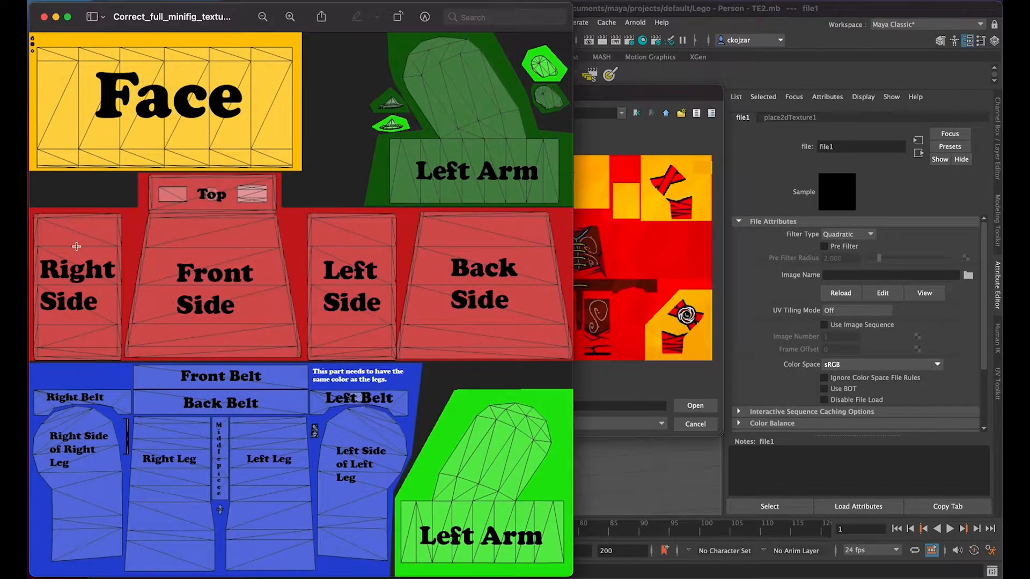
{"action": "left_click", "coordinate": [647, 320]}
{"action": "left_click", "coordinate": [688, 406]}
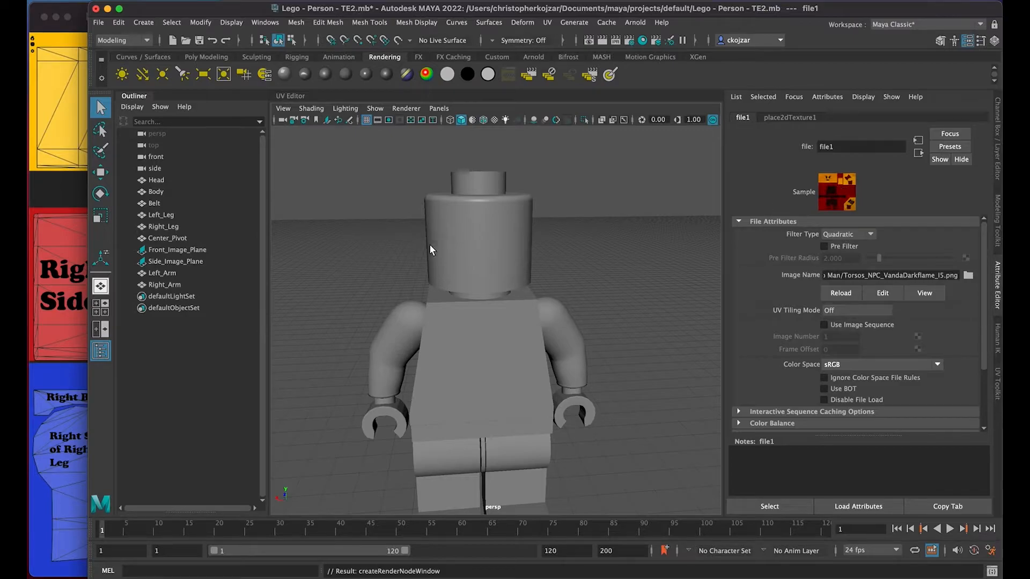
Step: Select the head, check its Blinn material's attributes and open the UV Editor
{"action": "left_click", "coordinate": [479, 257]}
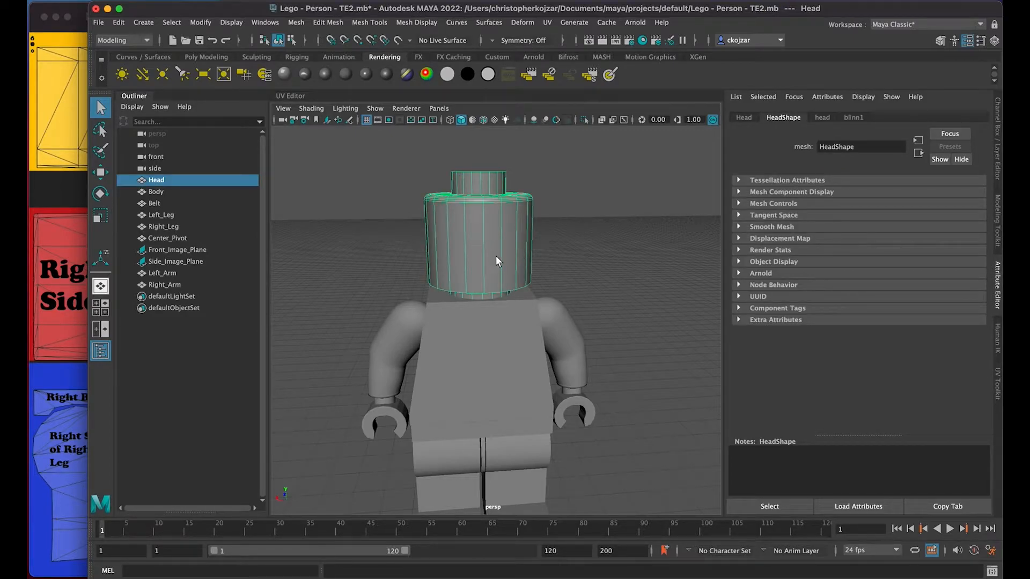
{"action": "left_click", "coordinate": [852, 118]}
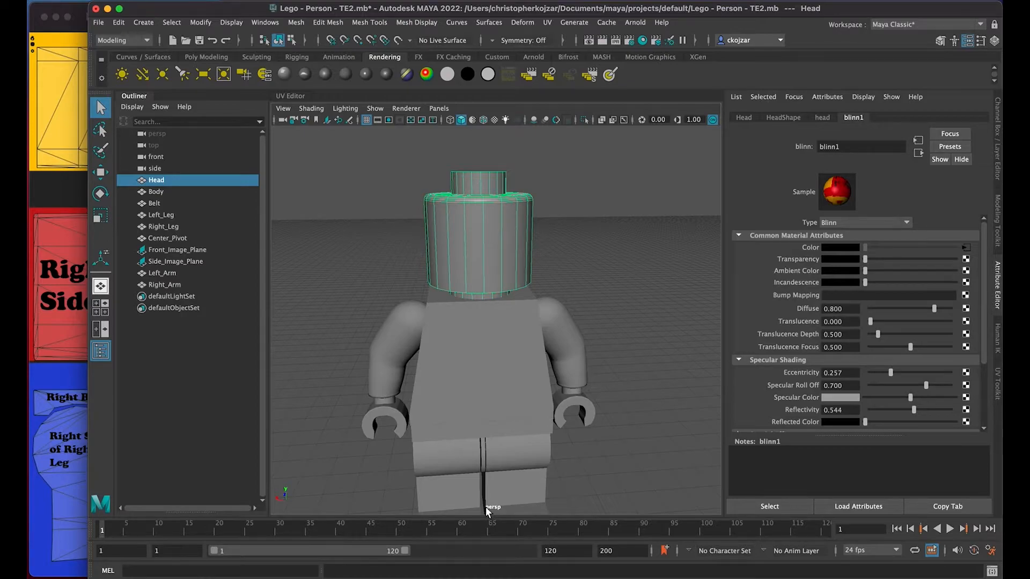
{"action": "scroll", "coordinate": [480, 468], "scroll_direction": "down", "scroll_amount": 5}
{"action": "scroll", "coordinate": [458, 390], "scroll_direction": "up", "scroll_amount": 3}
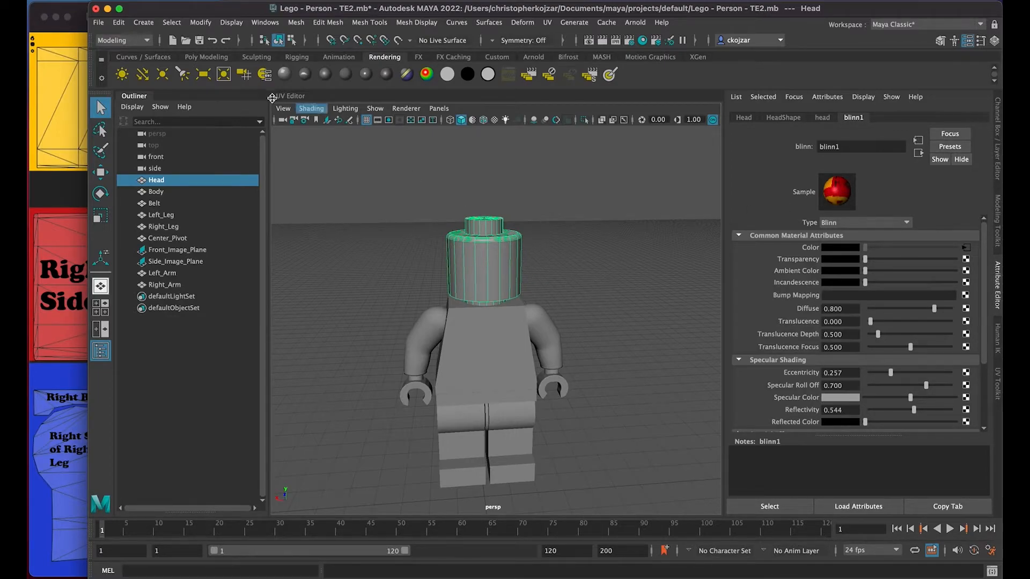
{"action": "left_click", "coordinate": [548, 22]}
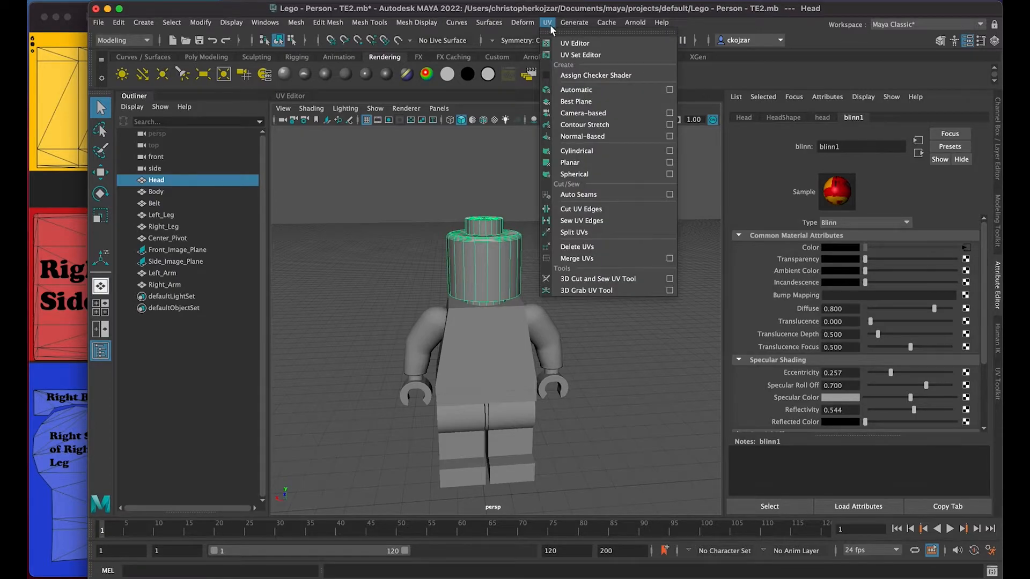
{"action": "left_click", "coordinate": [567, 44]}
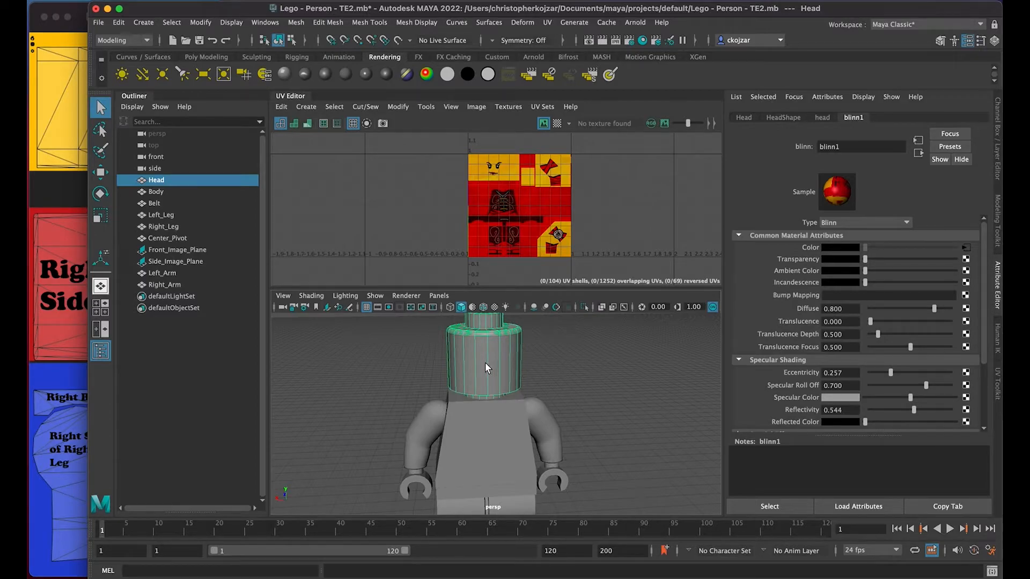
Step: Apply a planar UV projection to the head and turn on textured shading in the perspective view
{"action": "right_click_drag", "start_coordinate": [484, 362], "coordinate": [516, 249]}
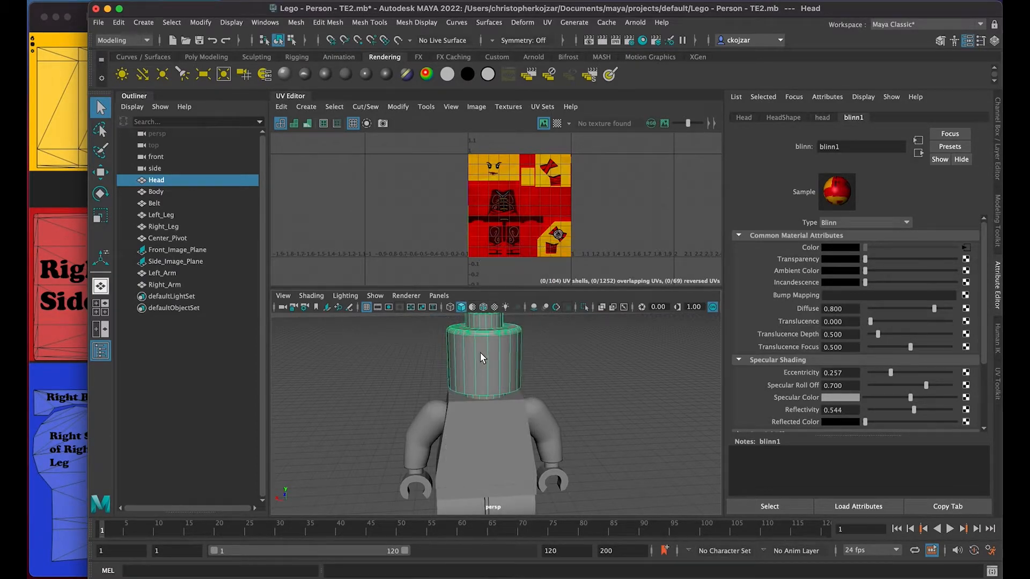
{"action": "left_click", "coordinate": [551, 24]}
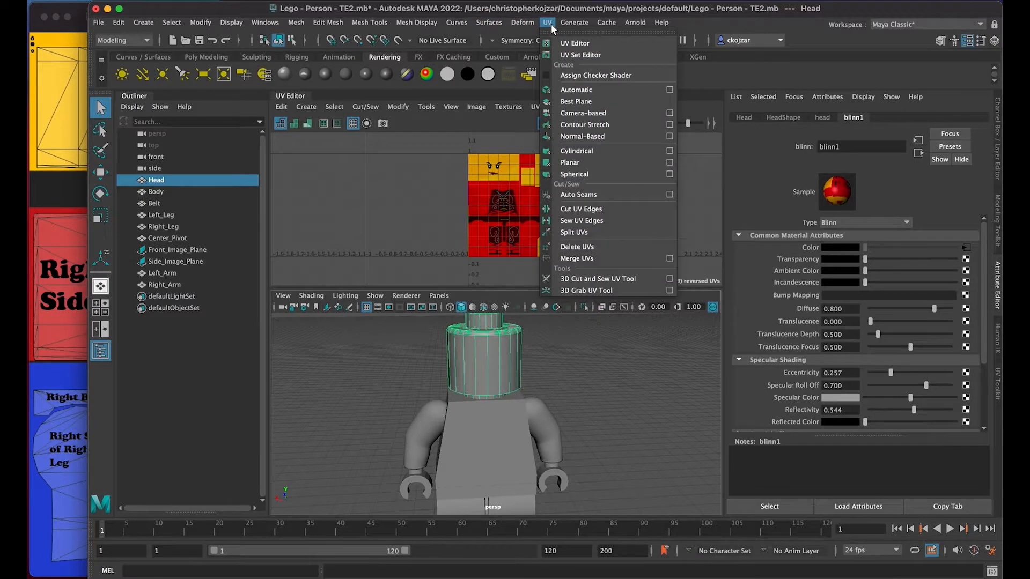
{"action": "left_click", "coordinate": [573, 164]}
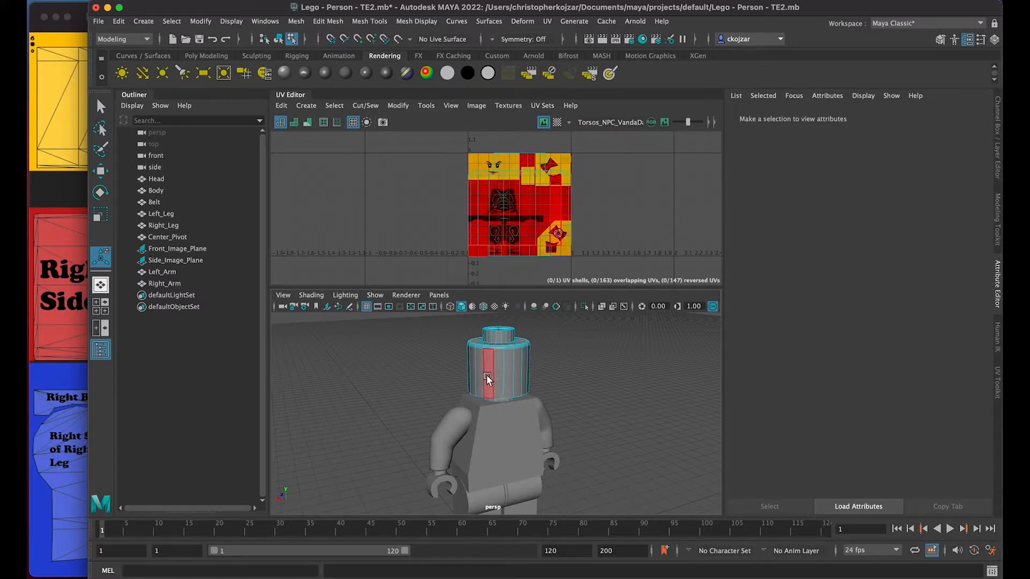
{"action": "key", "text": "6"}
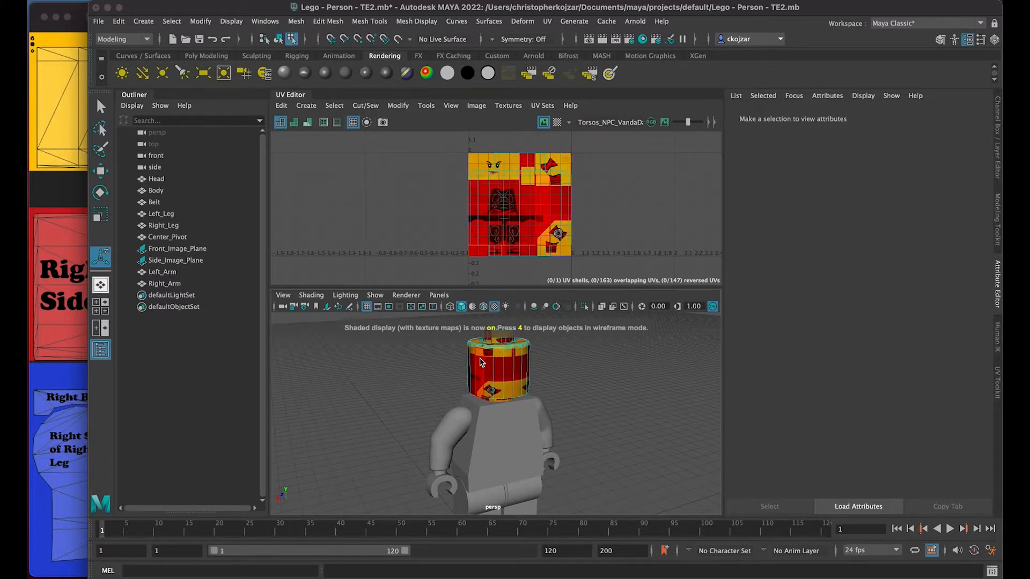
{"action": "left_click", "coordinate": [480, 362]}
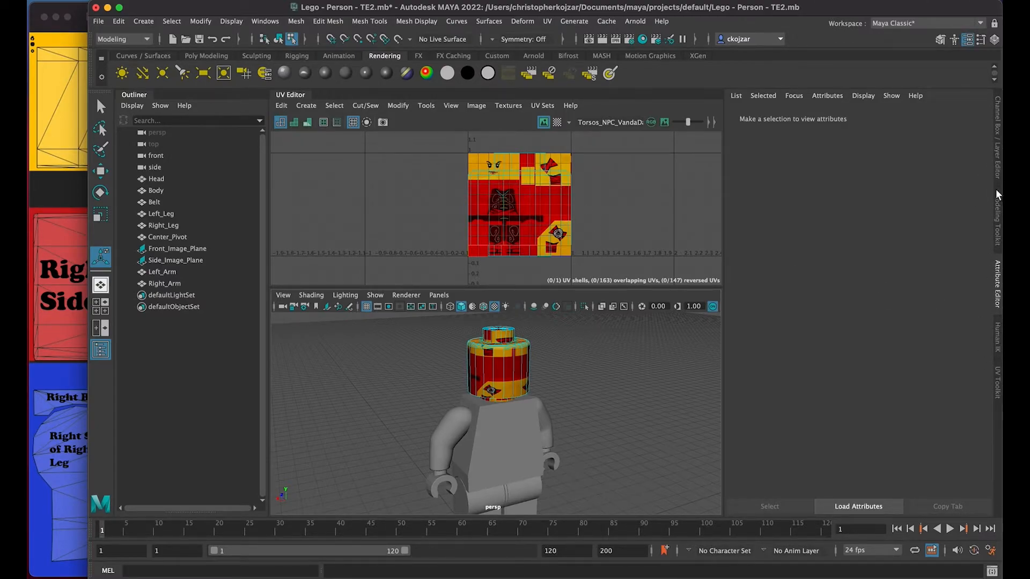
Step: Open the UV Toolkit and return the head to object selection mode
{"action": "left_click", "coordinate": [997, 381]}
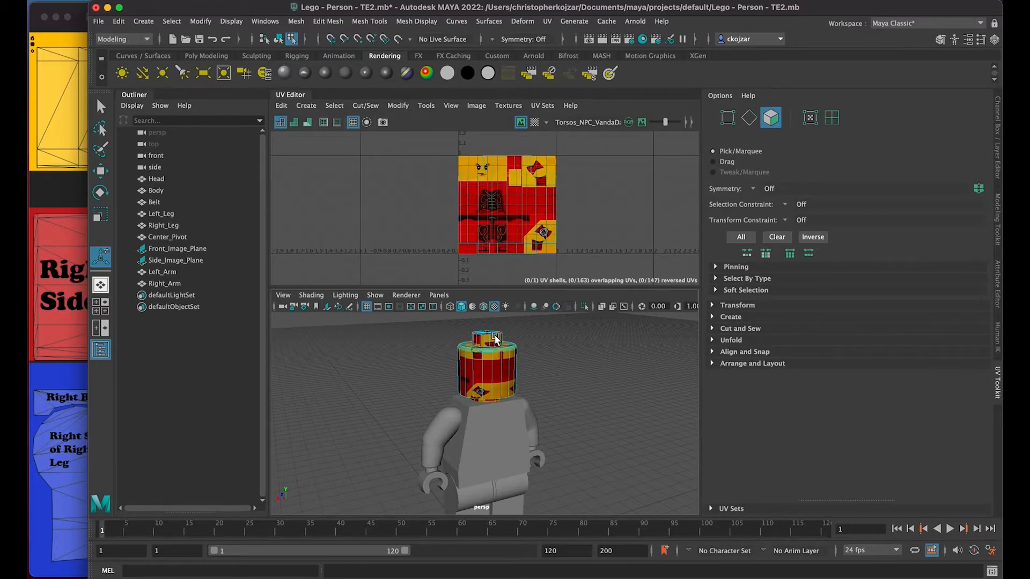
{"action": "right_click", "coordinate": [492, 378]}
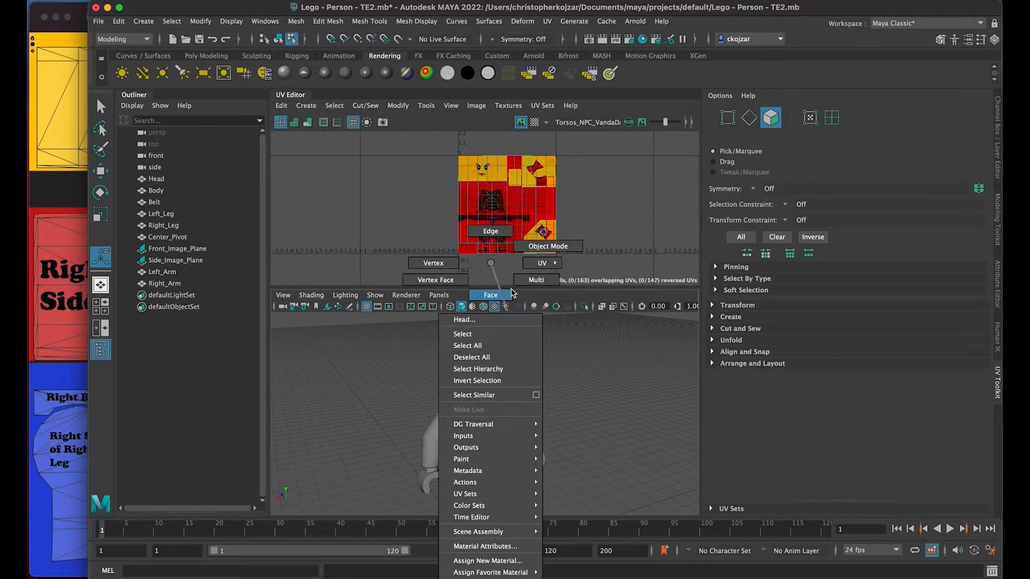
{"action": "left_click", "coordinate": [533, 250]}
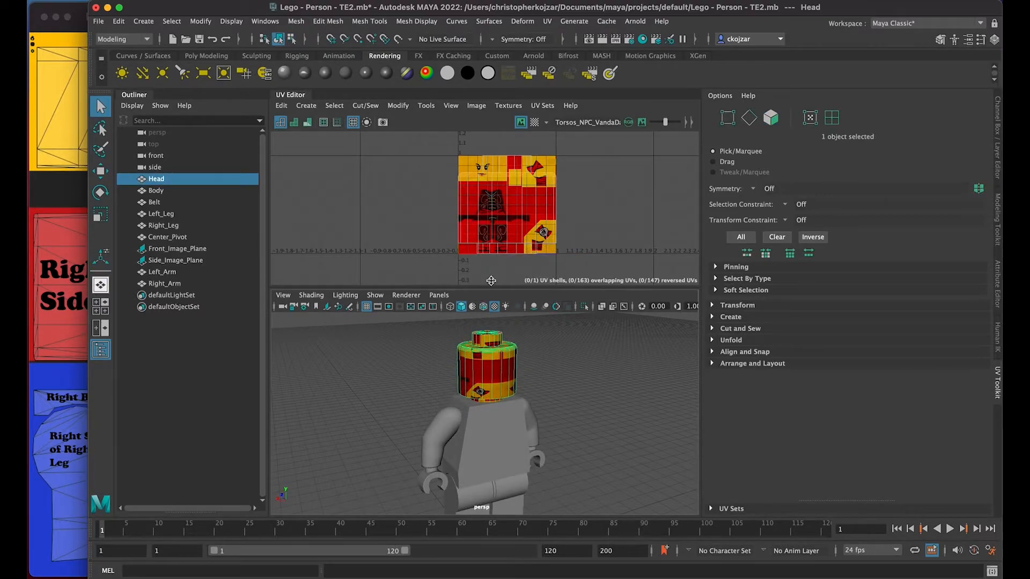
Step: Select the head's entire UV shell in the UV Editor and switch to UV component selection
{"action": "right_click", "coordinate": [508, 216]}
{"action": "right_click_drag", "start_coordinate": [508, 216], "coordinate": [468, 199]}
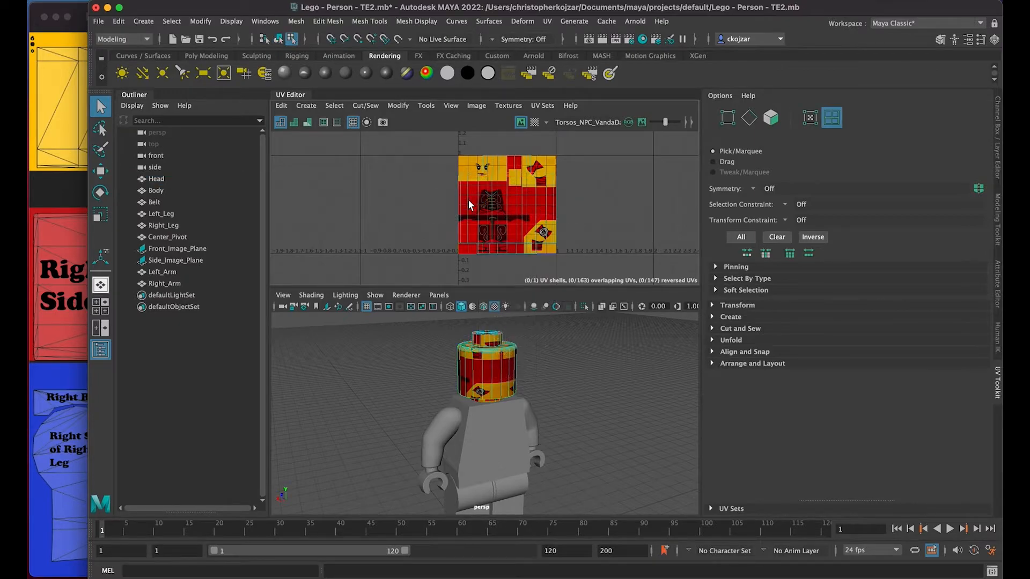
{"action": "left_click", "coordinate": [513, 205]}
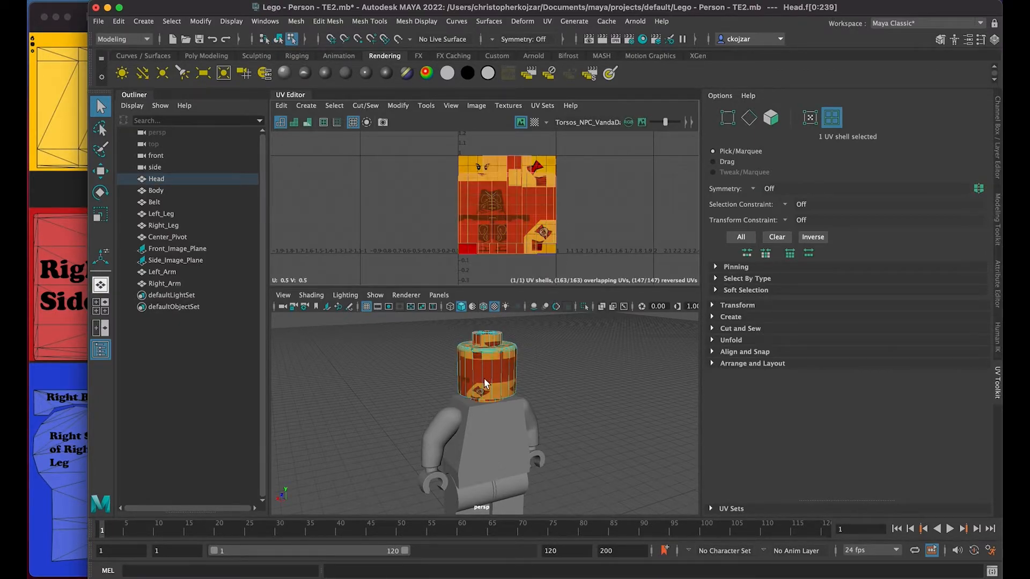
{"action": "right_click_drag", "start_coordinate": [499, 226], "coordinate": [545, 233]}
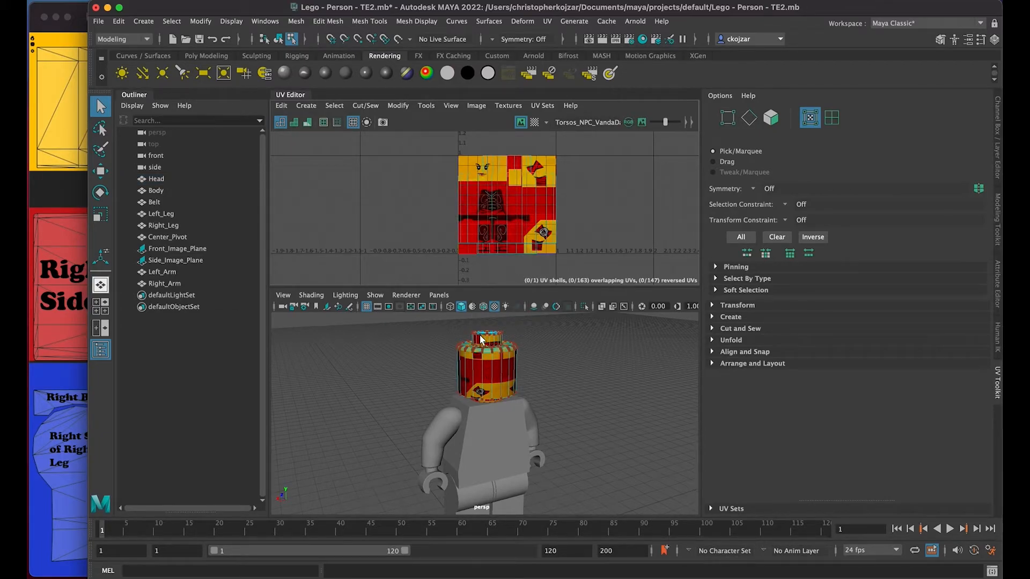
Step: Examine how the torso texture maps onto the head and review the Transform options of the UV Toolkit
{"action": "scroll", "coordinate": [482, 333], "scroll_direction": "up", "scroll_amount": 5}
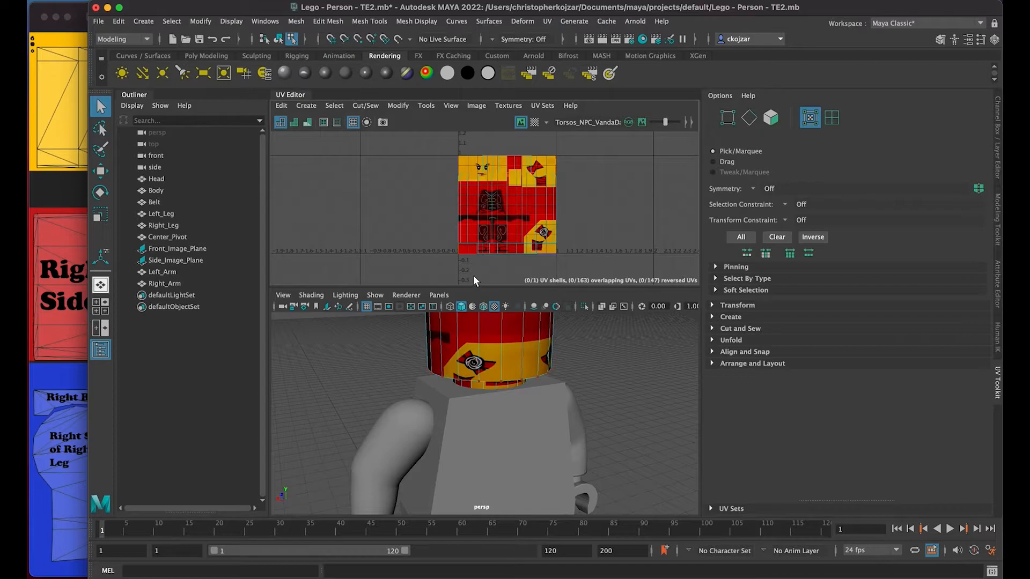
{"action": "left_click_drag", "start_coordinate": [477, 329], "coordinate": [443, 423], "text": "alt"}
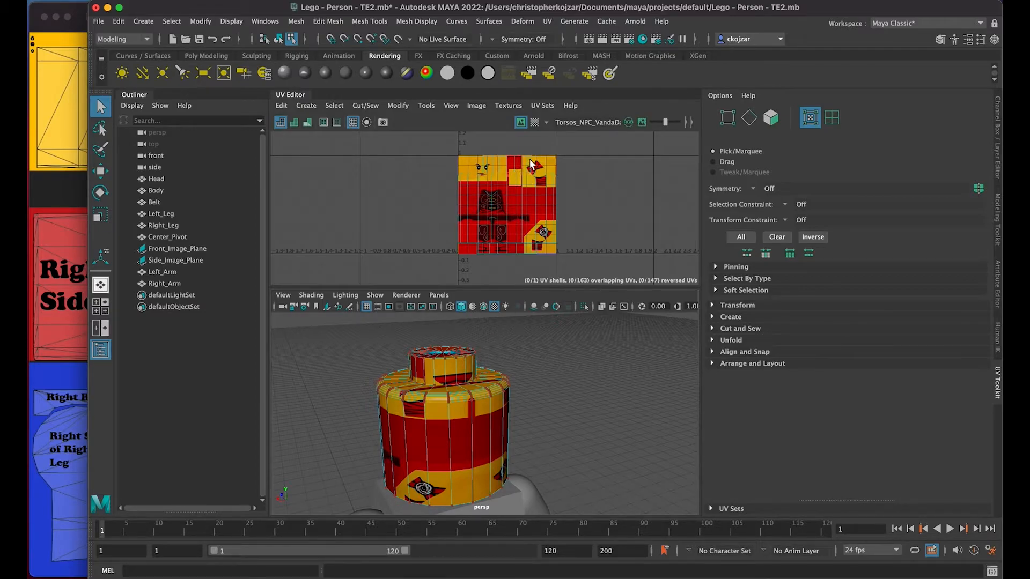
{"action": "scroll", "coordinate": [515, 166], "scroll_direction": "up", "scroll_amount": 5}
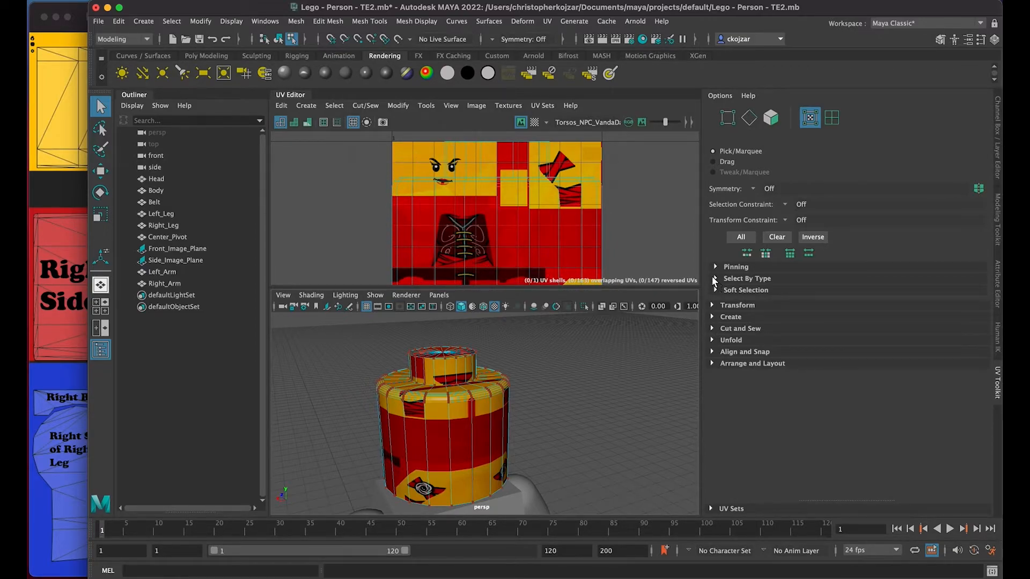
{"action": "left_click", "coordinate": [711, 305]}
{"action": "scroll", "coordinate": [797, 353], "scroll_direction": "down", "scroll_amount": 4}
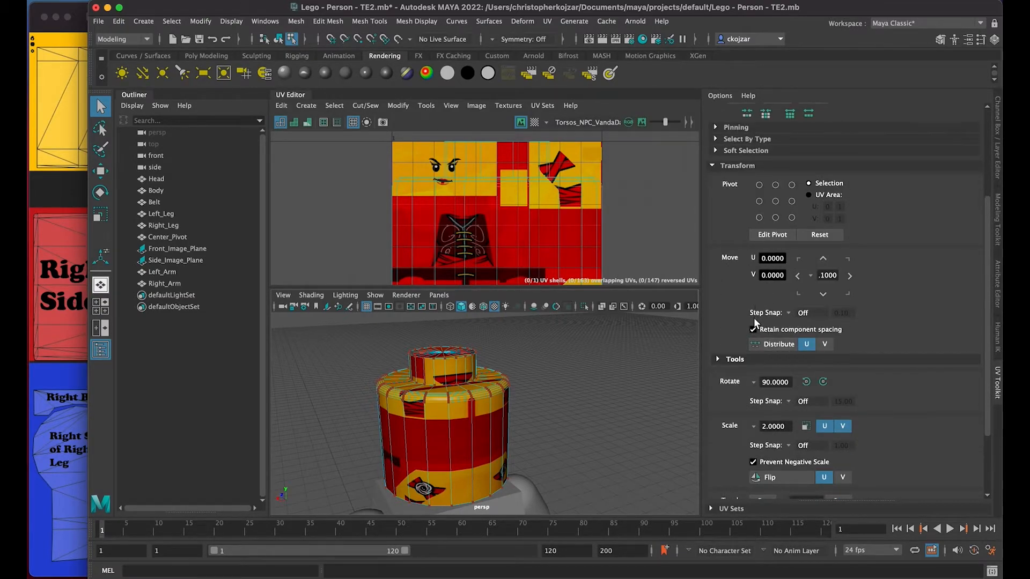
{"action": "scroll", "coordinate": [755, 427], "scroll_direction": "down", "scroll_amount": 3}
{"action": "scroll", "coordinate": [750, 386], "scroll_direction": "up", "scroll_amount": 4}
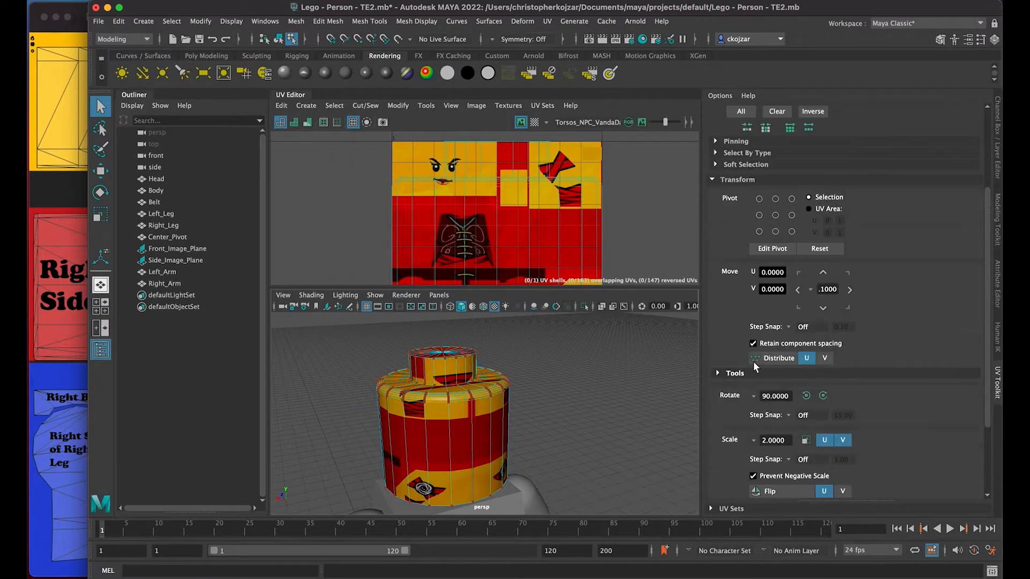
{"action": "left_click", "coordinate": [710, 214]}
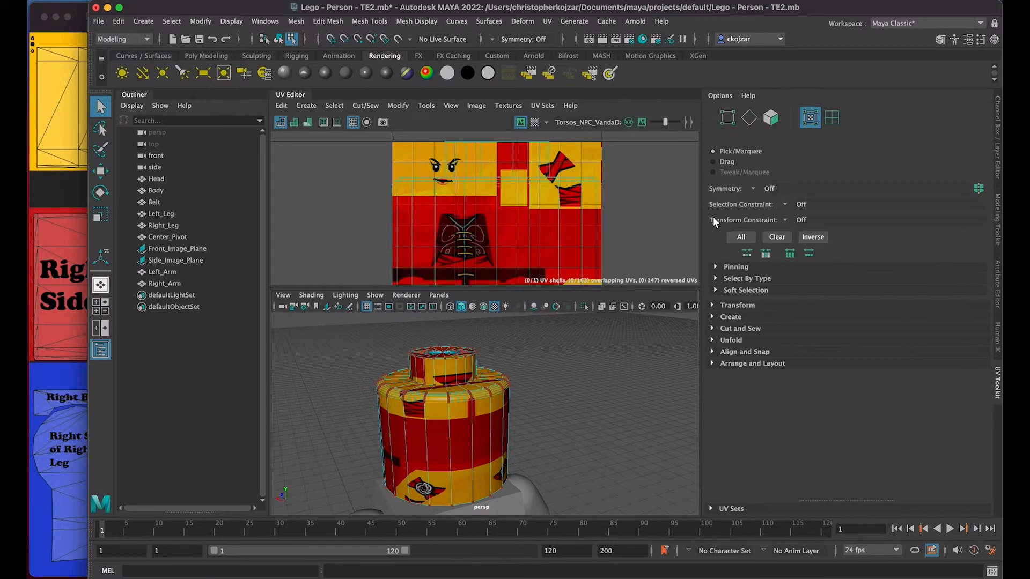
{"action": "scroll", "coordinate": [495, 215], "scroll_direction": "up", "scroll_amount": 1}
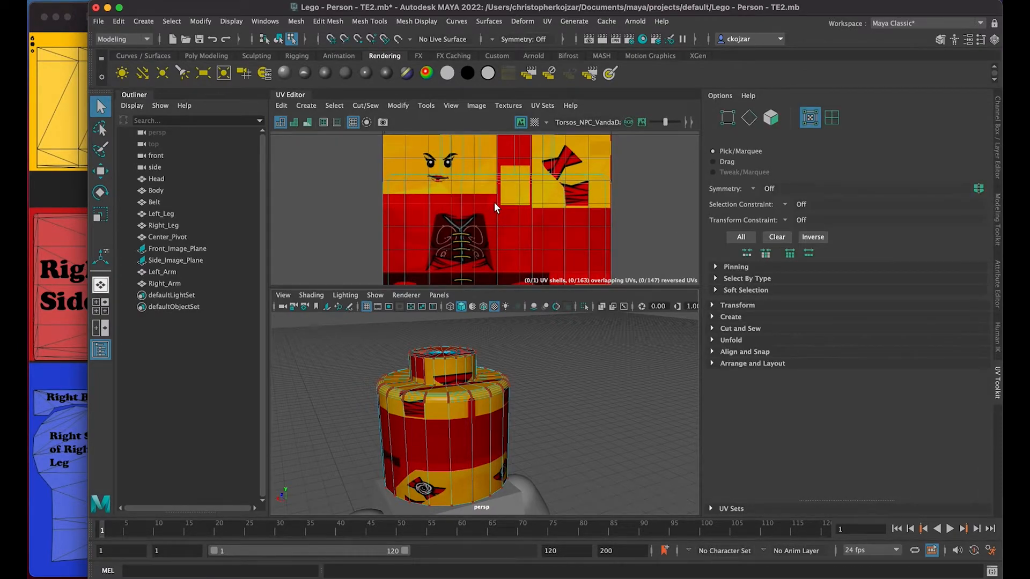
{"action": "scroll", "coordinate": [495, 204], "scroll_direction": "down", "scroll_amount": 2}
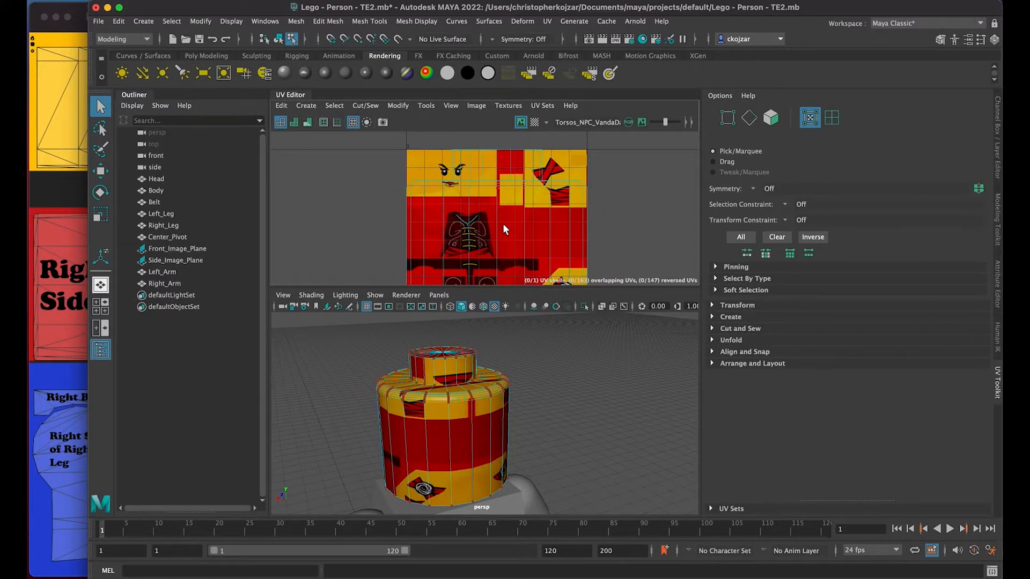
Step: Try the UV, UV shell, edge and face component selection modes in turn and finish in vertex selection
{"action": "left_click", "coordinate": [832, 118]}
{"action": "left_click", "coordinate": [814, 121]}
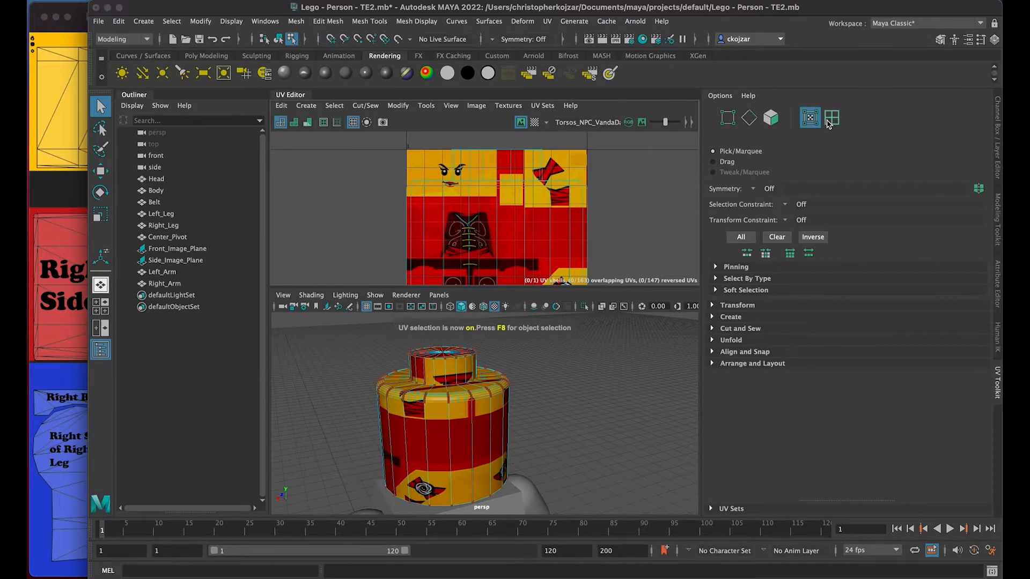
{"action": "left_click", "coordinate": [830, 119]}
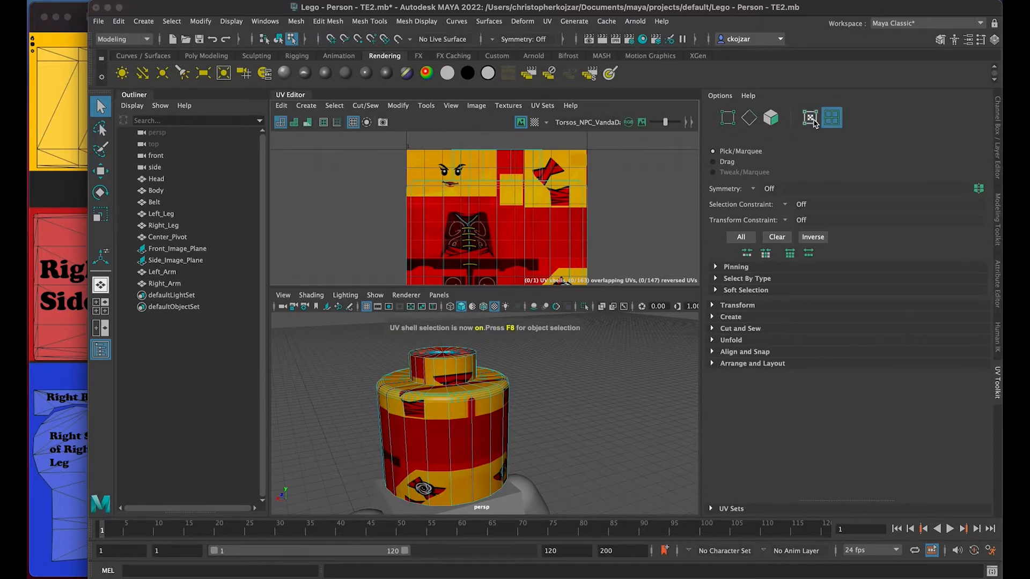
{"action": "left_click", "coordinate": [813, 121]}
{"action": "left_click", "coordinate": [728, 118]}
{"action": "left_click", "coordinate": [752, 122]}
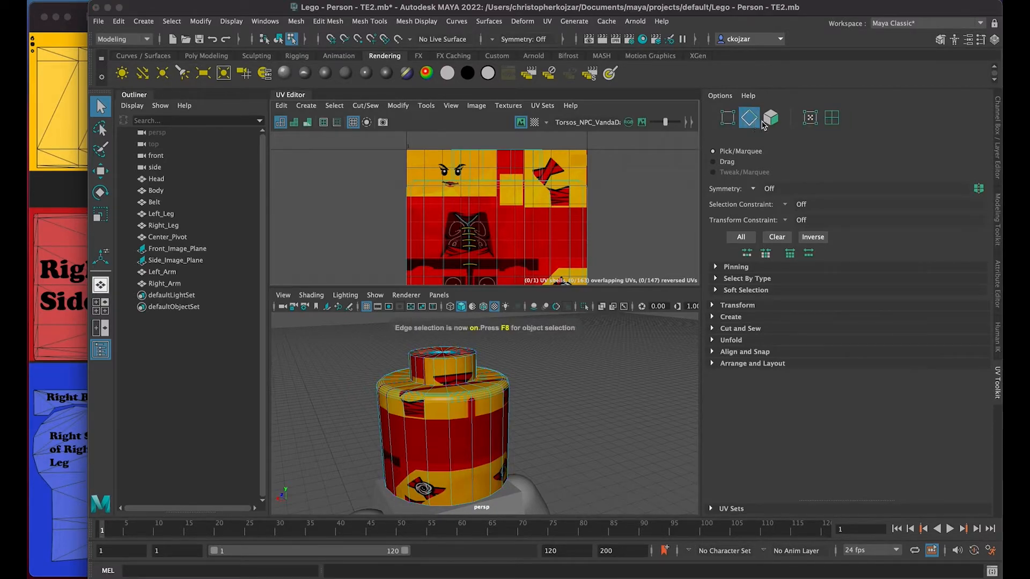
{"action": "left_click", "coordinate": [769, 123]}
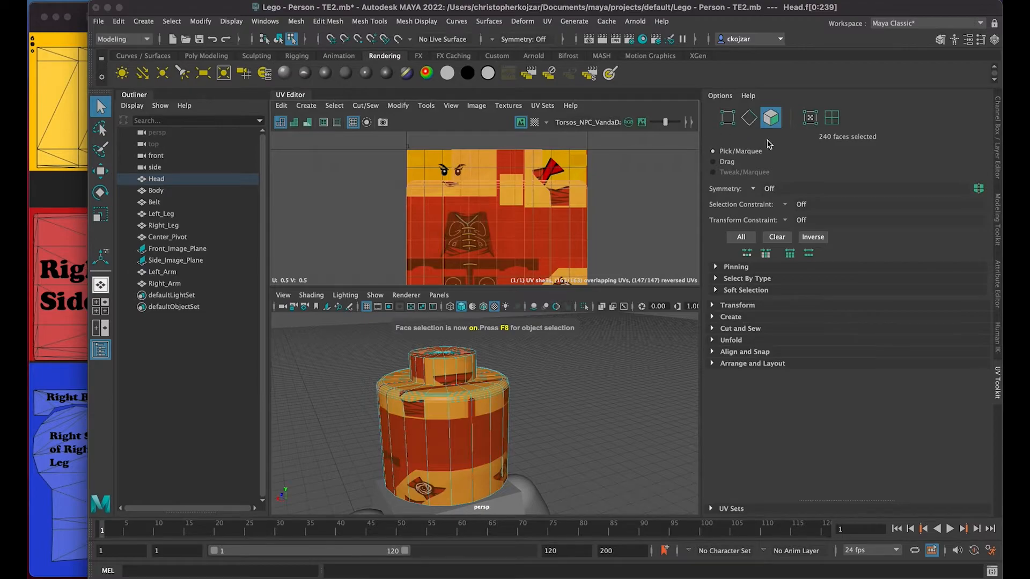
{"action": "left_click", "coordinate": [750, 119]}
{"action": "left_click", "coordinate": [731, 121]}
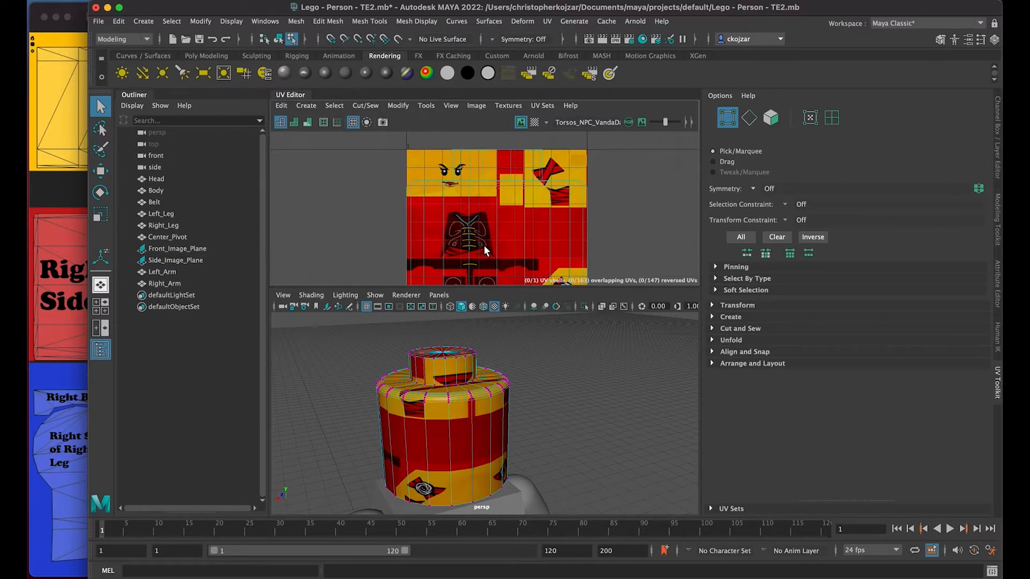
Step: Switch the UV Editor from vertex selection to UV shell selection
{"action": "scroll", "coordinate": [484, 249], "scroll_direction": "down", "scroll_amount": 3}
{"action": "scroll", "coordinate": [493, 236], "scroll_direction": "up", "scroll_amount": 2}
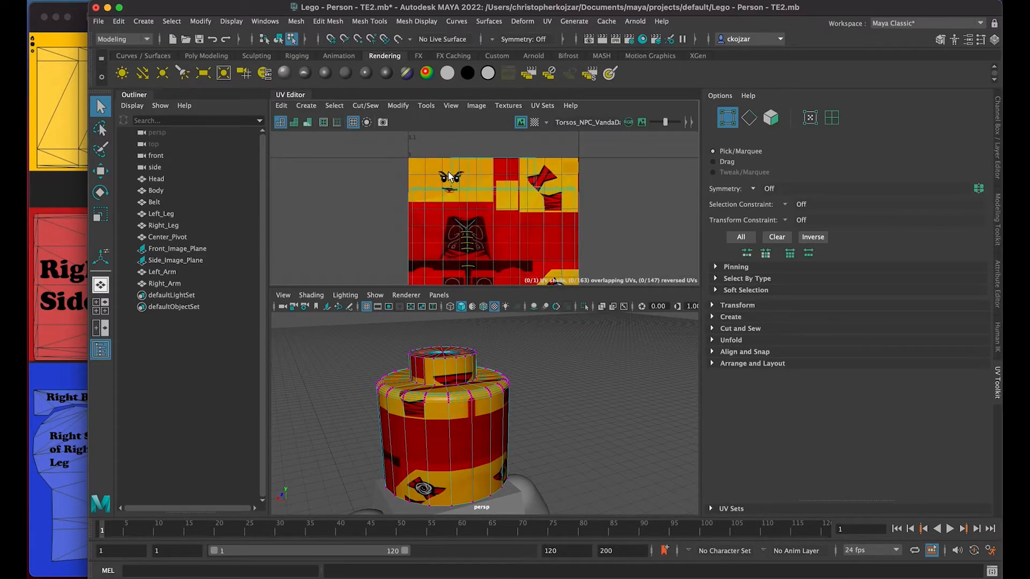
{"action": "scroll", "coordinate": [482, 238], "scroll_direction": "down", "scroll_amount": 3}
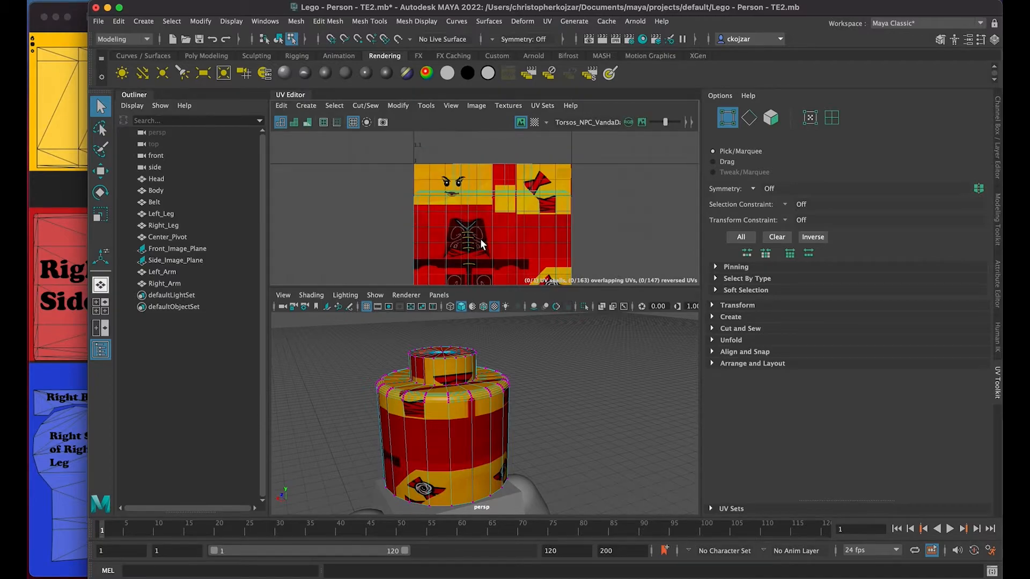
{"action": "left_click", "coordinate": [484, 236]}
{"action": "right_click", "coordinate": [489, 236]}
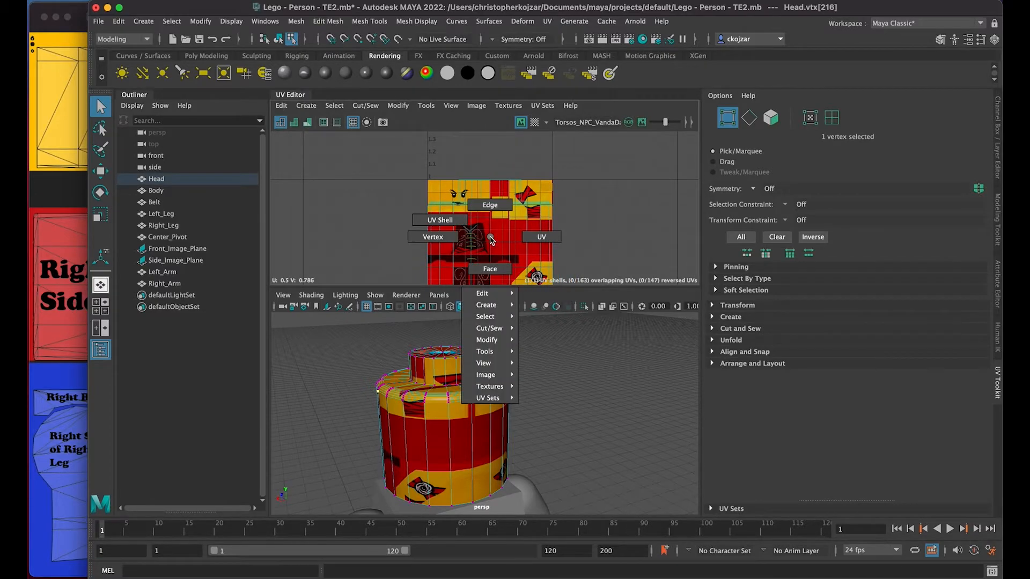
{"action": "left_click", "coordinate": [440, 220]}
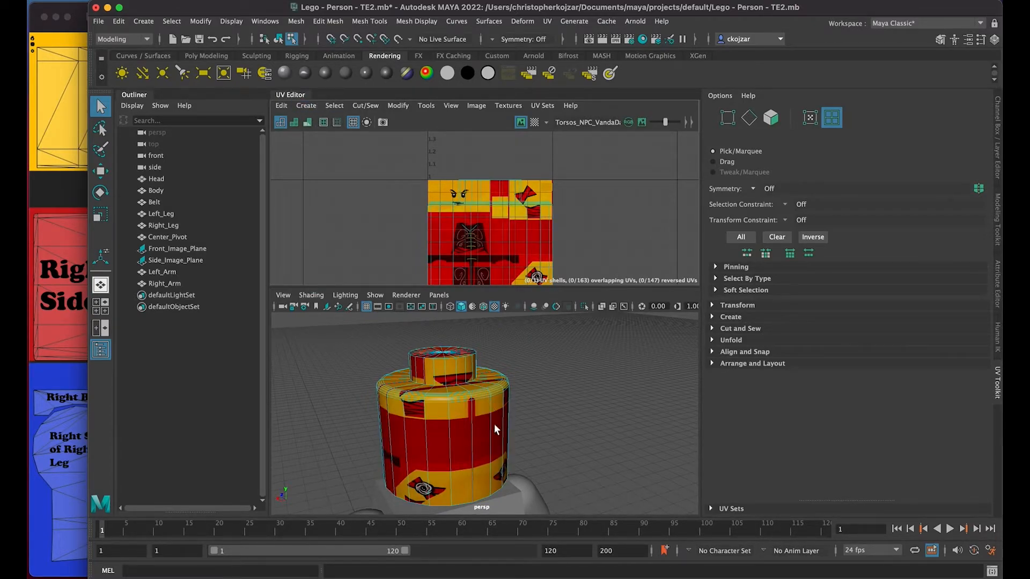
Step: Review the Modify and Tools commands of the UV Editor, including Move, Rotate and Scale
{"action": "left_click", "coordinate": [398, 105]}
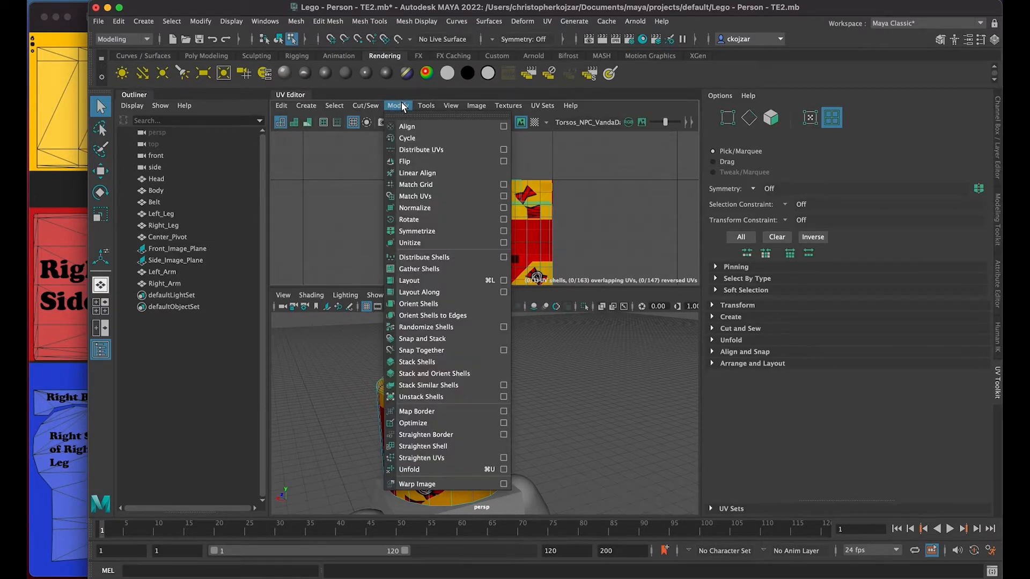
{"action": "left_click", "coordinate": [426, 106]}
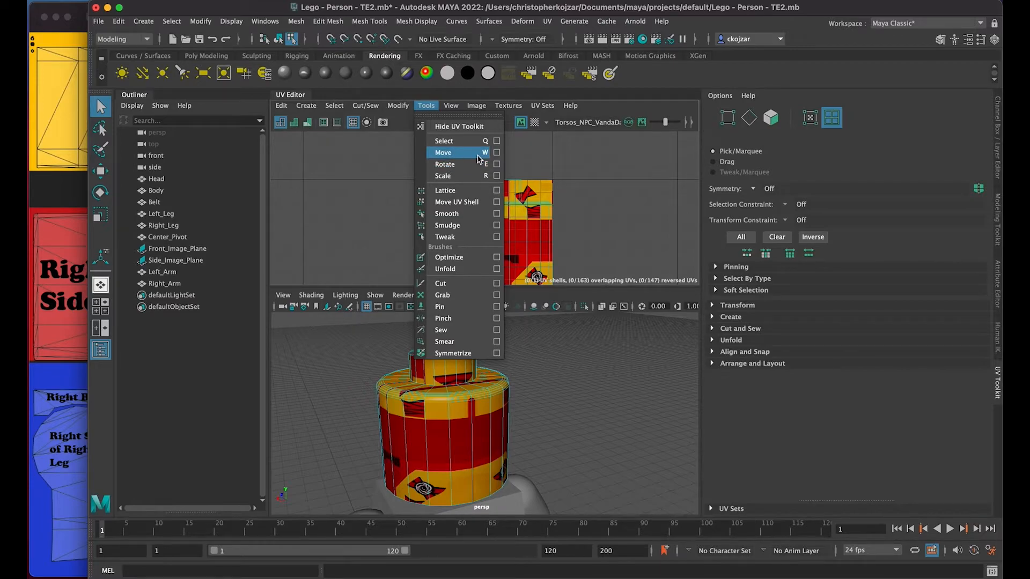
{"action": "left_click", "coordinate": [433, 102]}
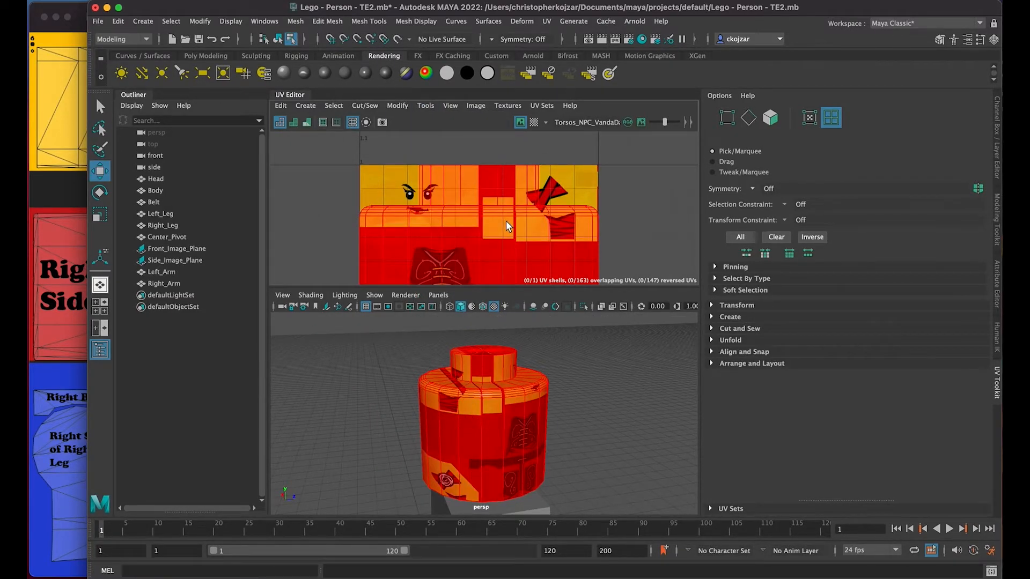
Step: Switch the UV Editor to face selection with the whole head shell selected and move it sideways to about U 0.496
{"action": "right_click_drag", "start_coordinate": [480, 224], "coordinate": [480, 262]}
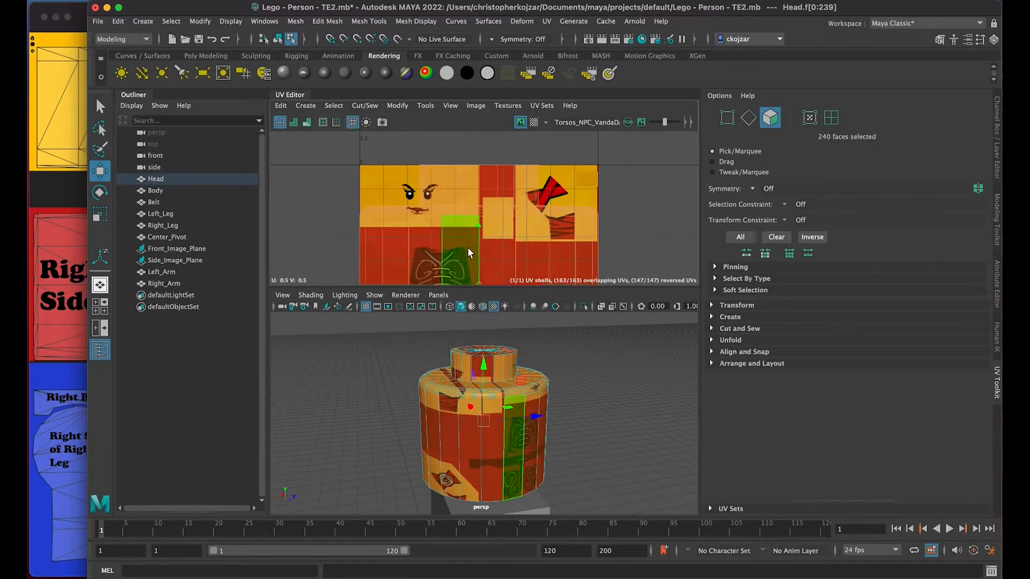
{"action": "scroll", "coordinate": [468, 246], "scroll_direction": "down", "scroll_amount": 3}
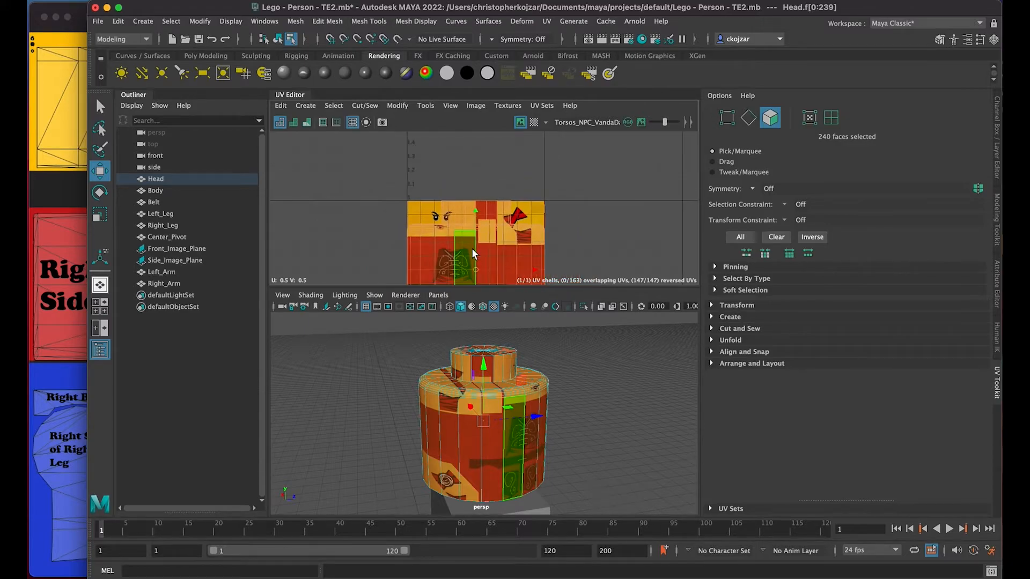
{"action": "middle_click_drag", "start_coordinate": [472, 249], "coordinate": [471, 187], "text": "alt"}
{"action": "mouse_move", "coordinate": [534, 206]}
{"action": "left_mouse_down"}
{"action": "mouse_move", "coordinate": [507, 207]}
{"action": "mouse_move", "coordinate": [588, 214]}
{"action": "mouse_move", "coordinate": [537, 214]}
{"action": "left_mouse_up"}
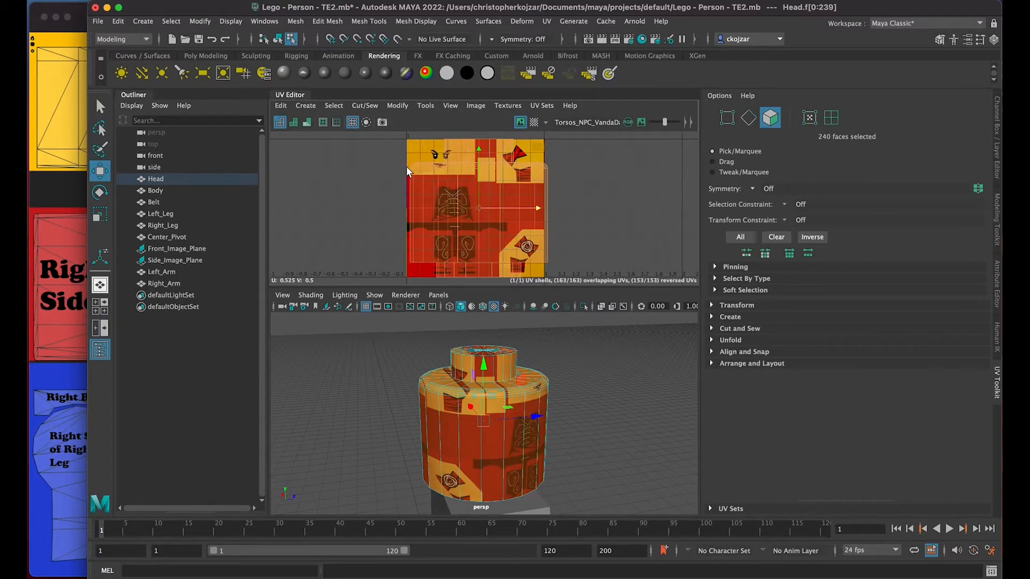
{"action": "left_click_drag", "start_coordinate": [537, 210], "coordinate": [532, 211]}
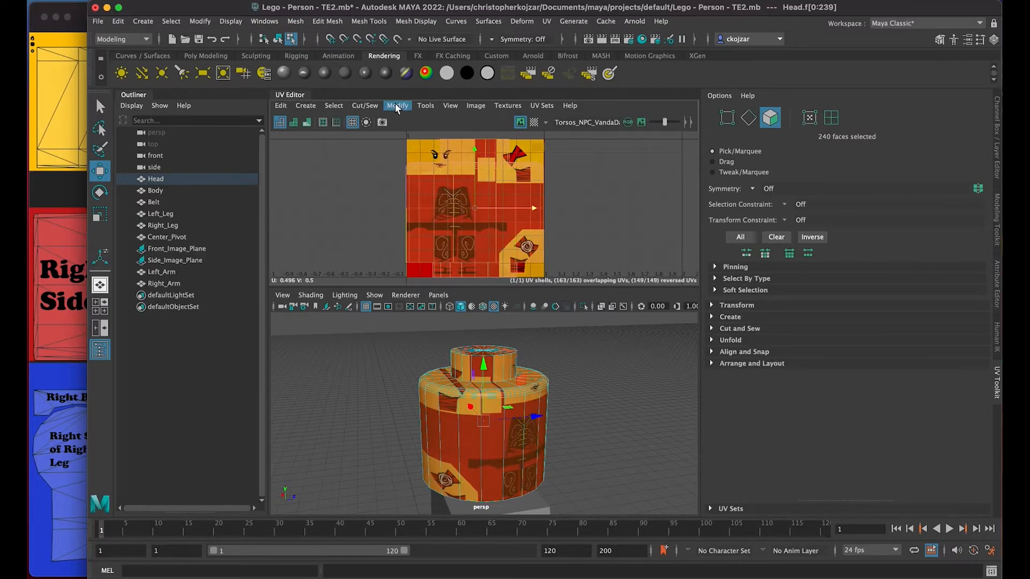
Step: Scale the head's UV shell down to about a fifth and move it onto the printed face, around U 0.239, V 0.866
{"action": "key", "text": "e"}
{"action": "key", "text": "r"}
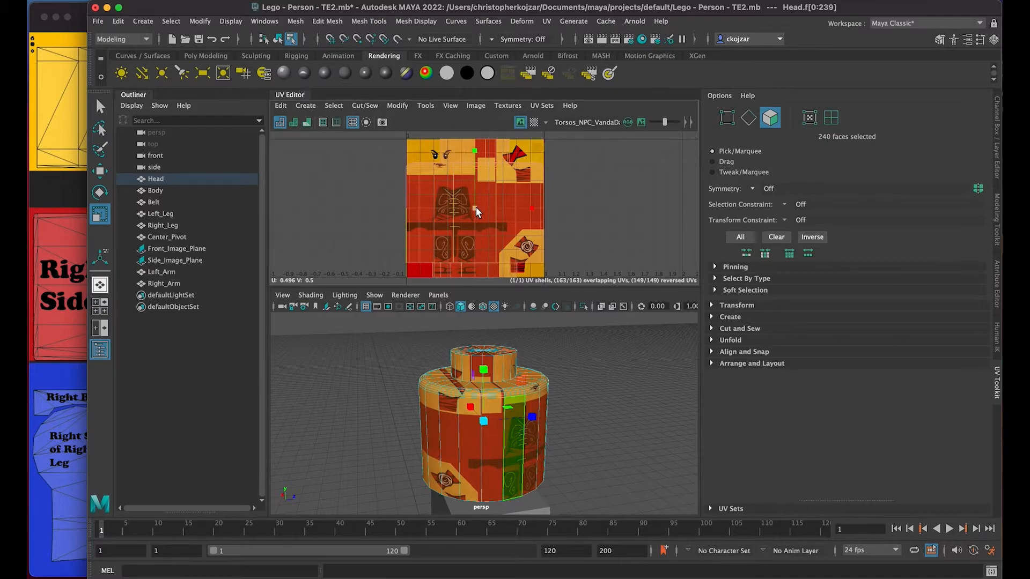
{"action": "left_click_drag", "start_coordinate": [476, 207], "coordinate": [429, 227]}
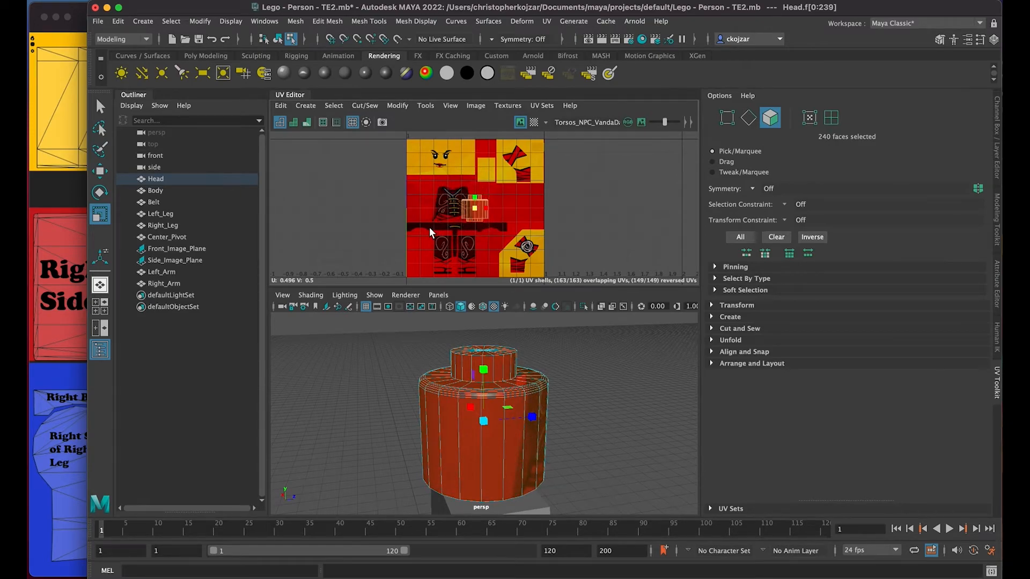
{"action": "key", "text": "w"}
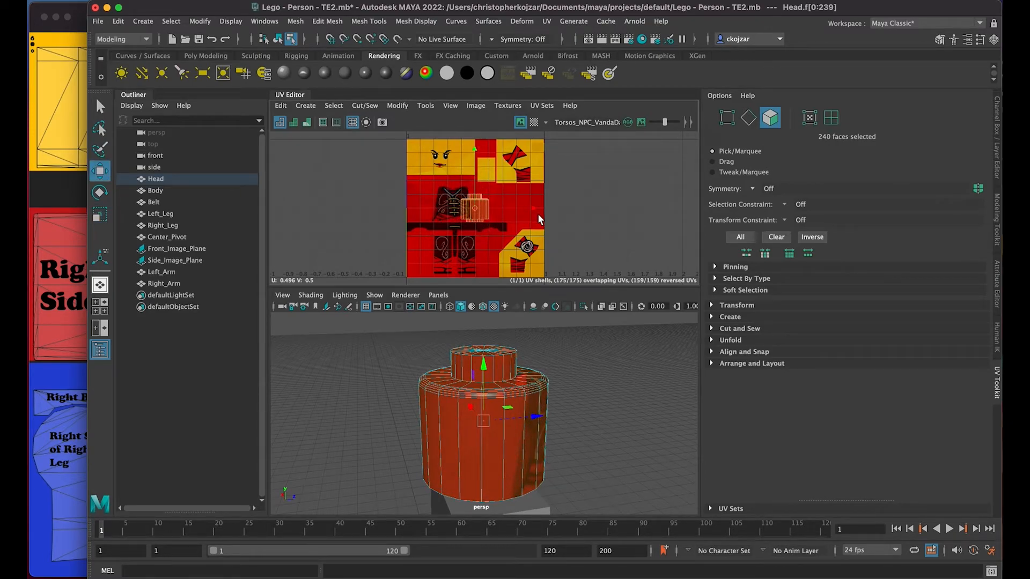
{"action": "left_click_drag", "start_coordinate": [533, 208], "coordinate": [498, 208]}
{"action": "left_click_drag", "start_coordinate": [439, 146], "coordinate": [436, 99]}
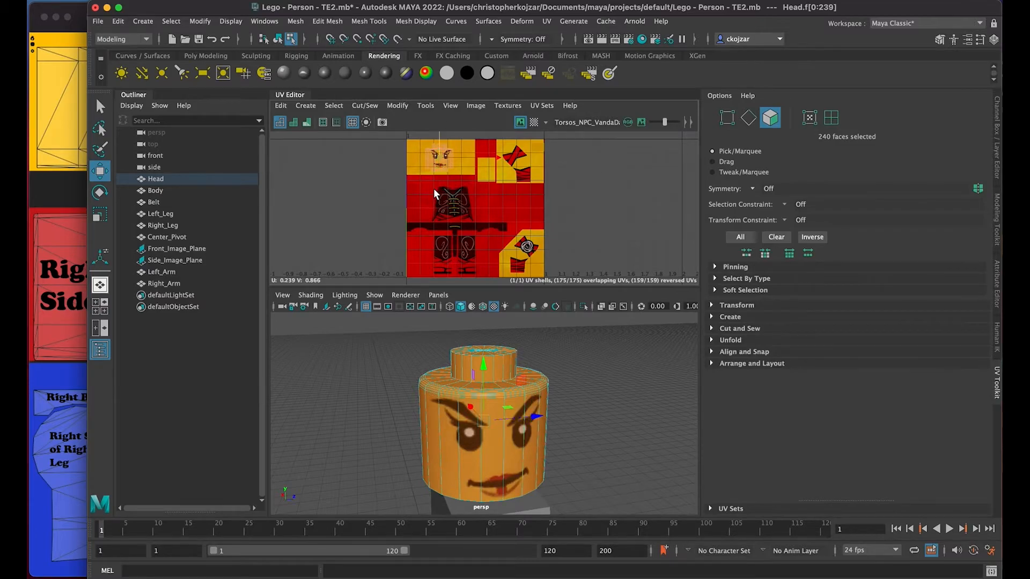
Step: Enlarge the head's UV shell slightly and recentre it on the eyes and mouth at about U 0.252, V 0.873
{"action": "scroll", "coordinate": [433, 189], "scroll_direction": "up", "scroll_amount": 3}
{"action": "middle_click_drag", "start_coordinate": [440, 171], "coordinate": [432, 230], "text": "alt"}
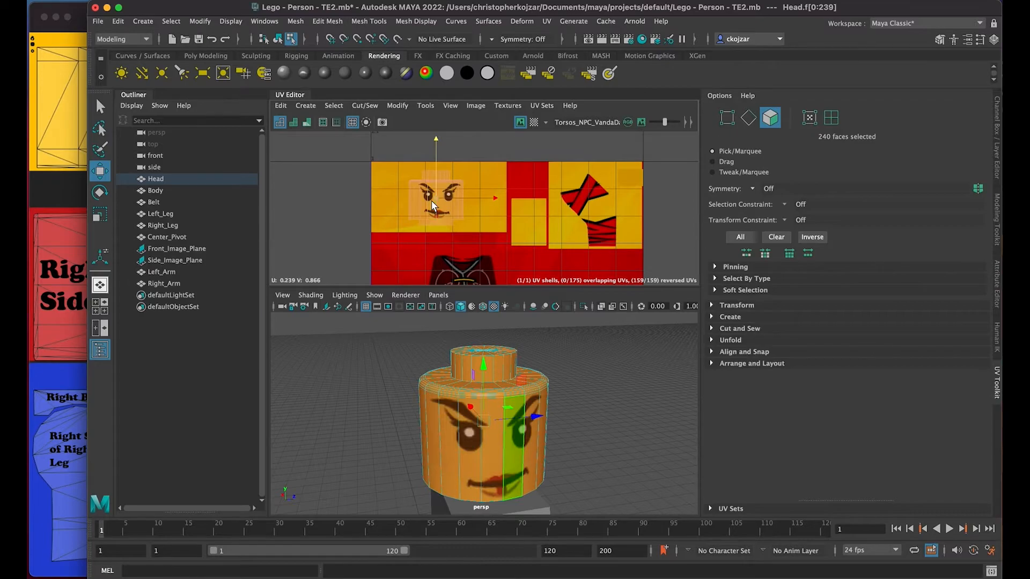
{"action": "key", "text": "r"}
{"action": "left_click_drag", "start_coordinate": [443, 195], "coordinate": [450, 194]}
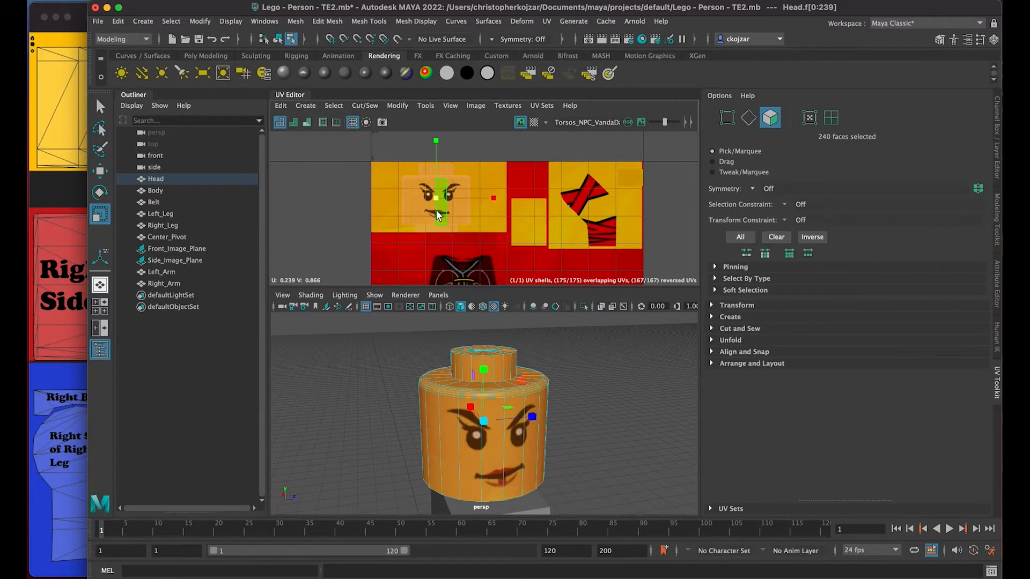
{"action": "key", "text": "w"}
{"action": "left_click_drag", "start_coordinate": [434, 138], "coordinate": [435, 138]}
{"action": "left_click_drag", "start_coordinate": [494, 197], "coordinate": [498, 196]}
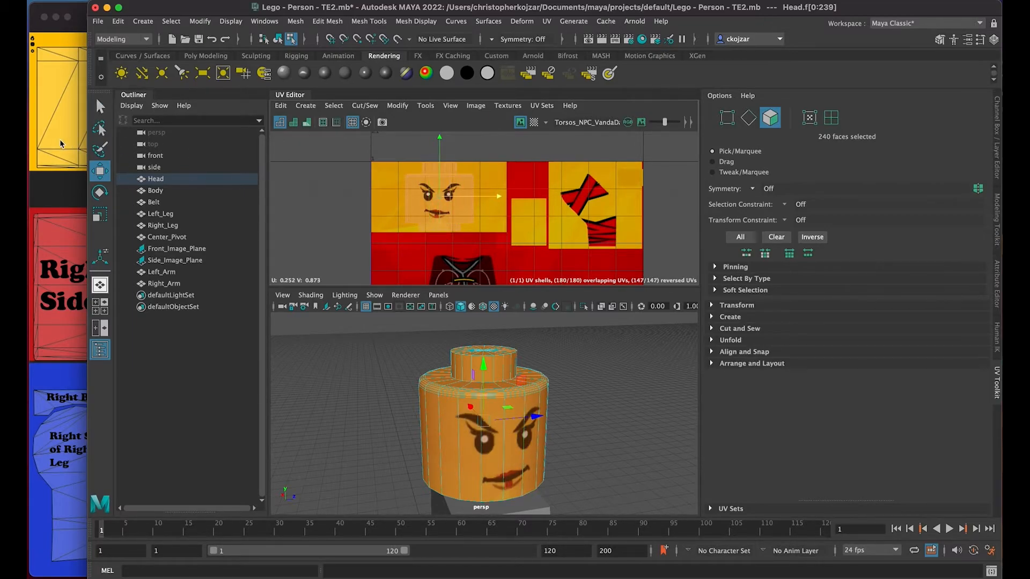
Step: Check the Face area in the minifigure texture template image, return to Maya and compare the face on the head with its UV shell
{"action": "left_click", "coordinate": [60, 139]}
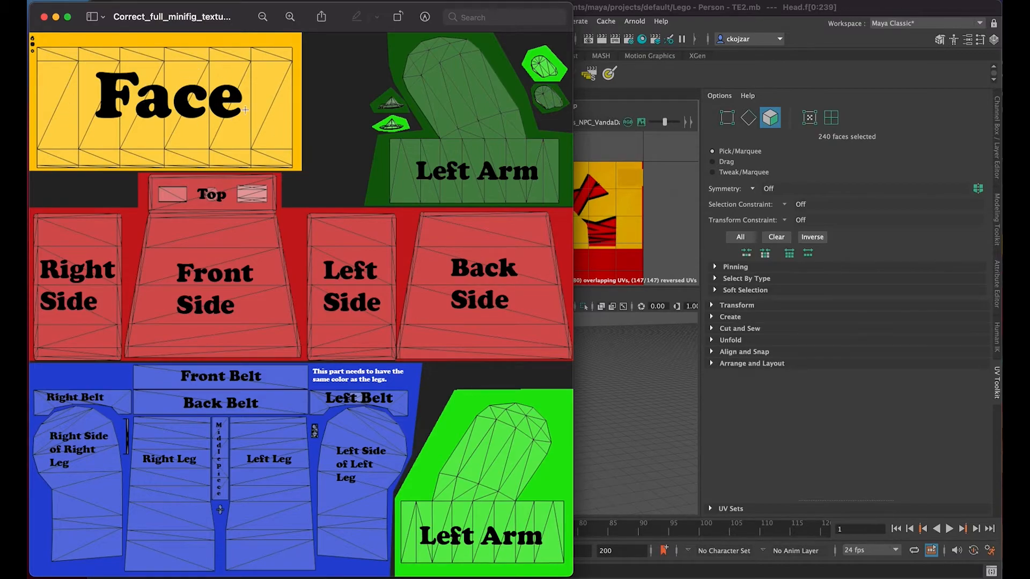
{"action": "left_click", "coordinate": [648, 11]}
{"action": "scroll", "coordinate": [439, 201], "scroll_direction": "up", "scroll_amount": 1}
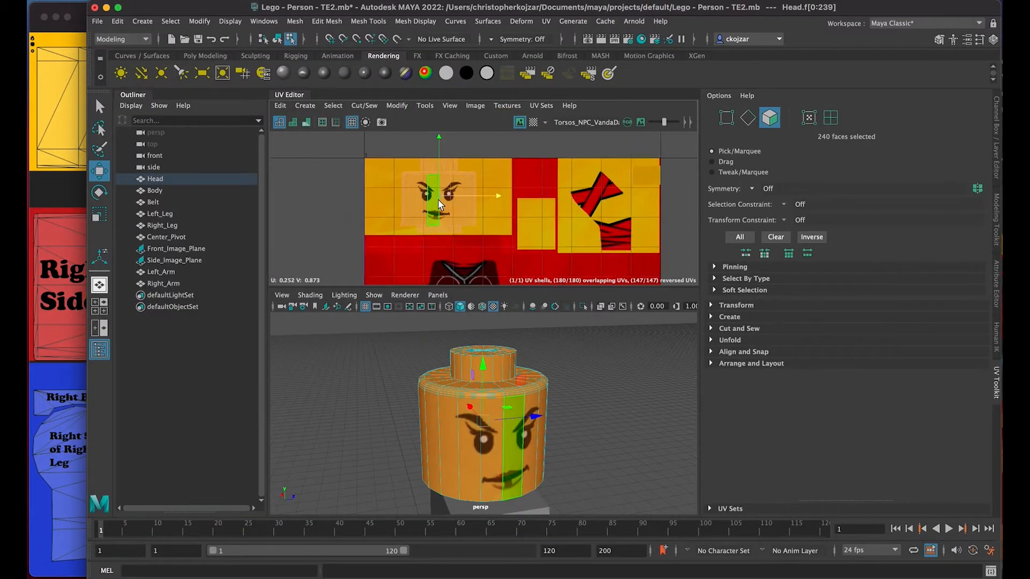
{"action": "scroll", "coordinate": [439, 203], "scroll_direction": "up", "scroll_amount": 1}
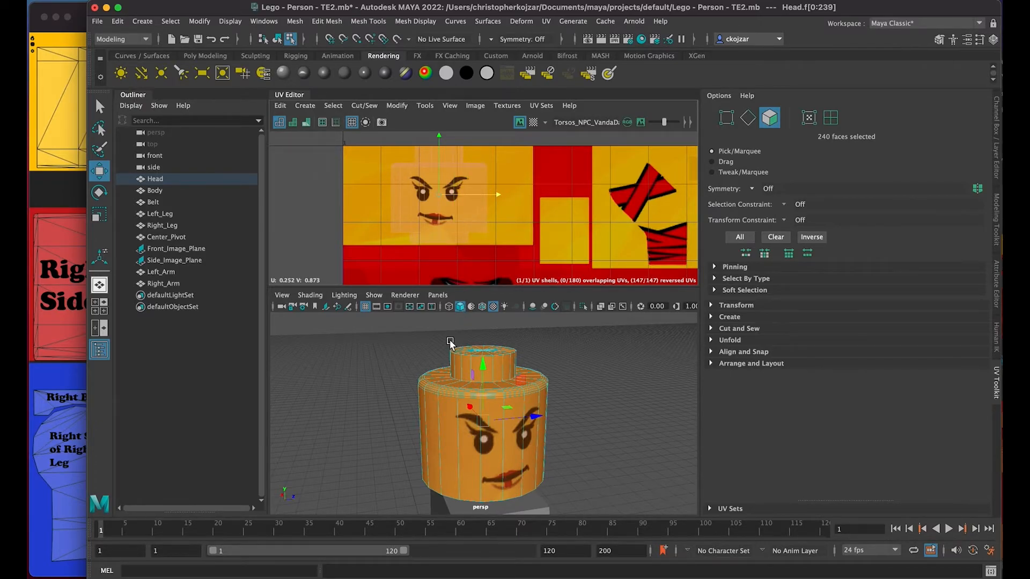
{"action": "left_click_drag", "start_coordinate": [439, 433], "coordinate": [554, 417], "text": "alt"}
{"action": "left_click_drag", "start_coordinate": [491, 427], "coordinate": [407, 446], "text": "alt"}
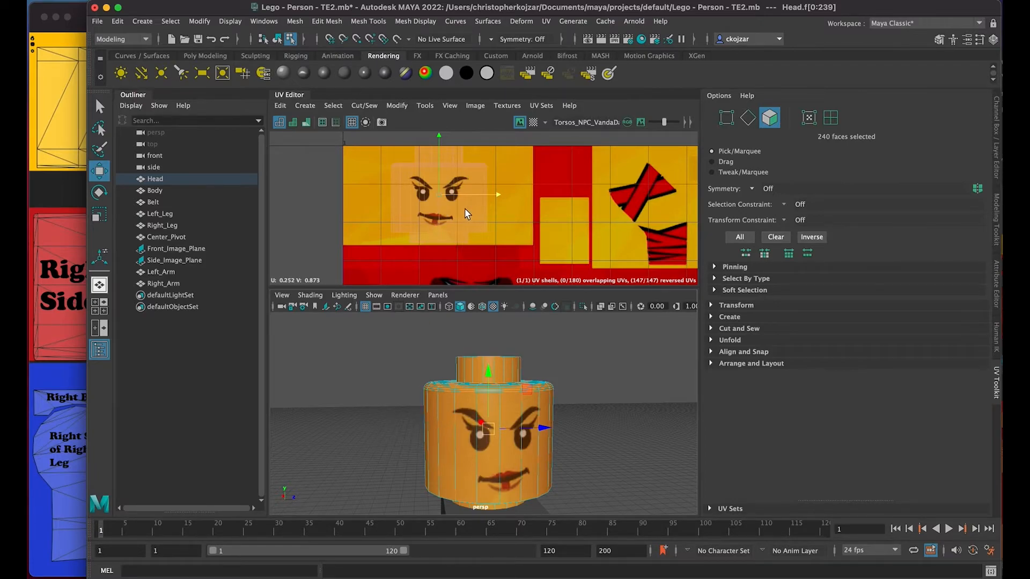
{"action": "left_click_drag", "start_coordinate": [462, 359], "coordinate": [443, 413], "text": "alt"}
{"action": "scroll", "coordinate": [438, 224], "scroll_direction": "up", "scroll_amount": 3}
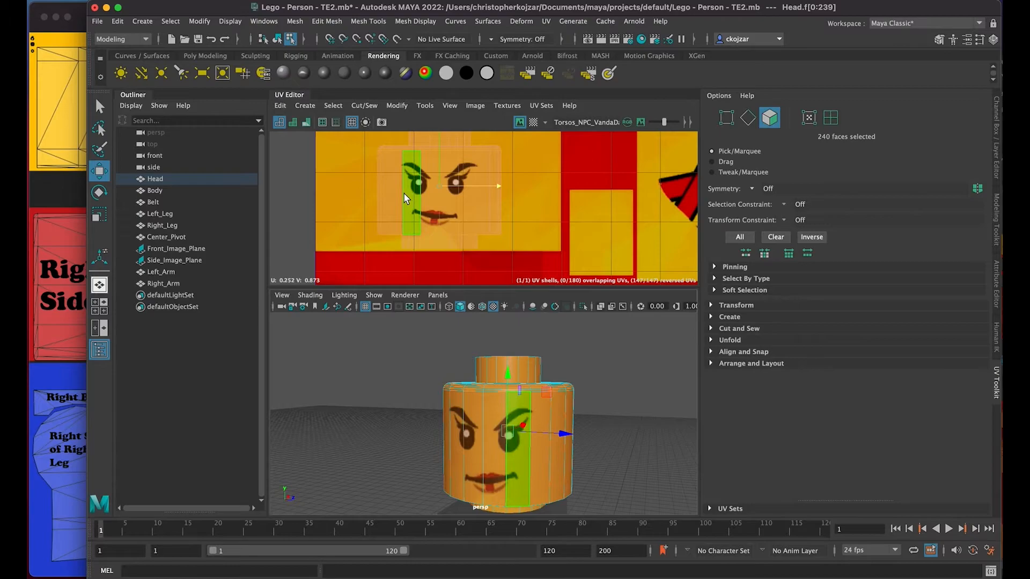
Step: Preview the head in object selection mode, return to face selection in the UV Editor and examine the face placement from the front
{"action": "right_click_drag", "start_coordinate": [437, 203], "coordinate": [433, 231]}
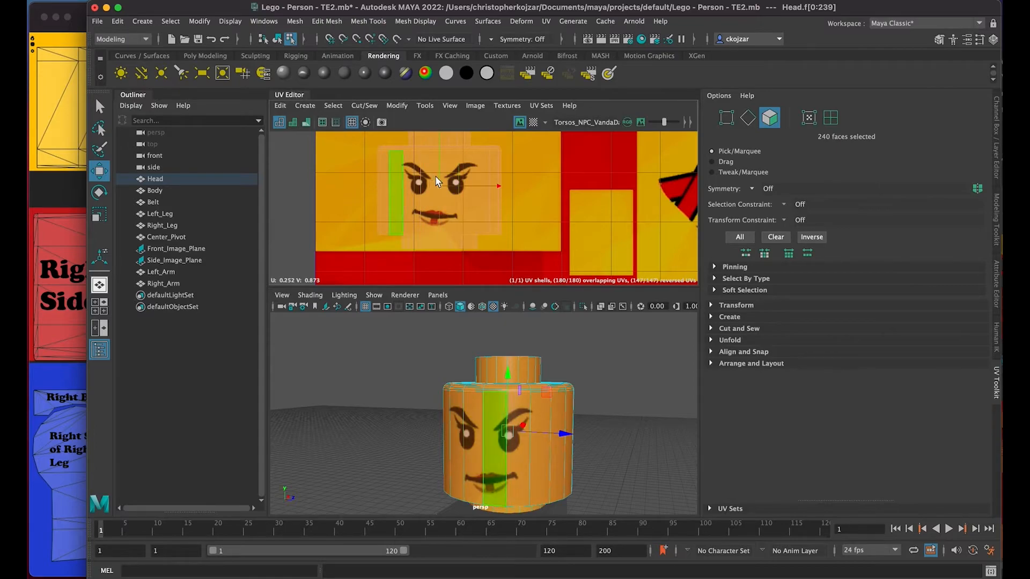
{"action": "right_click_drag", "start_coordinate": [509, 455], "coordinate": [550, 248]}
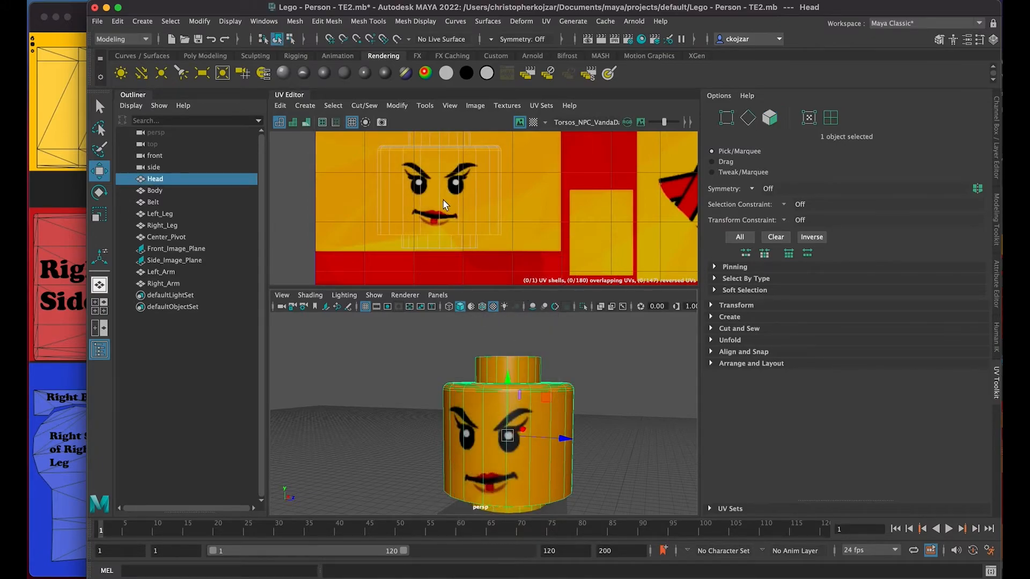
{"action": "right_click_drag", "start_coordinate": [438, 200], "coordinate": [442, 235]}
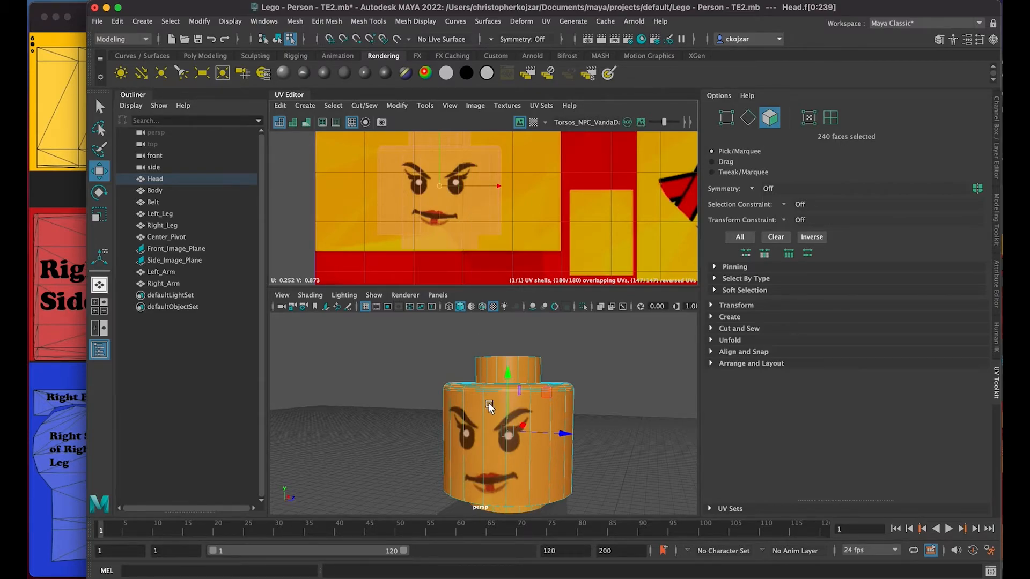
{"action": "left_click_drag", "start_coordinate": [518, 454], "coordinate": [526, 452], "text": "alt"}
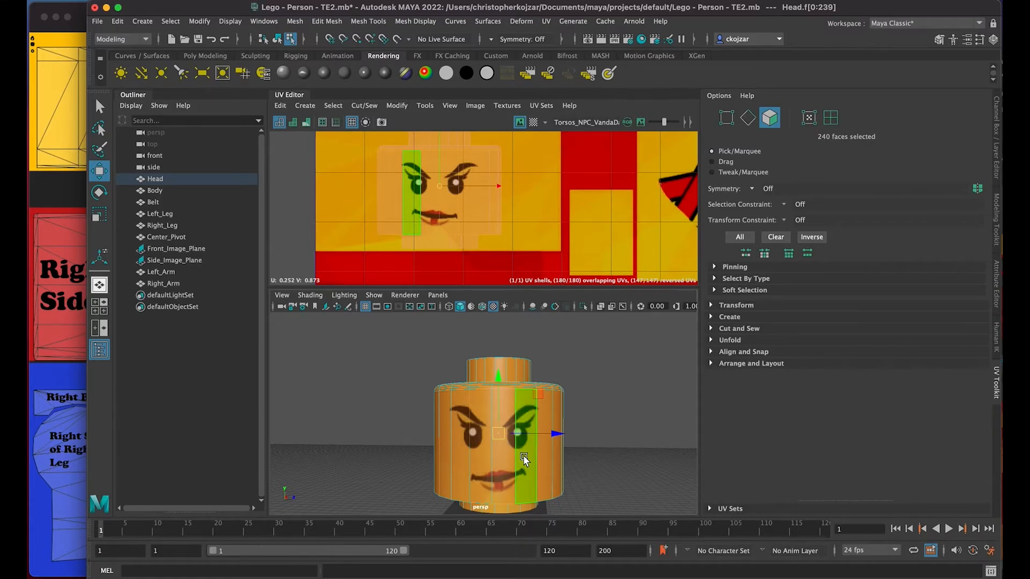
{"action": "scroll", "coordinate": [518, 456], "scroll_direction": "down", "scroll_amount": 5}
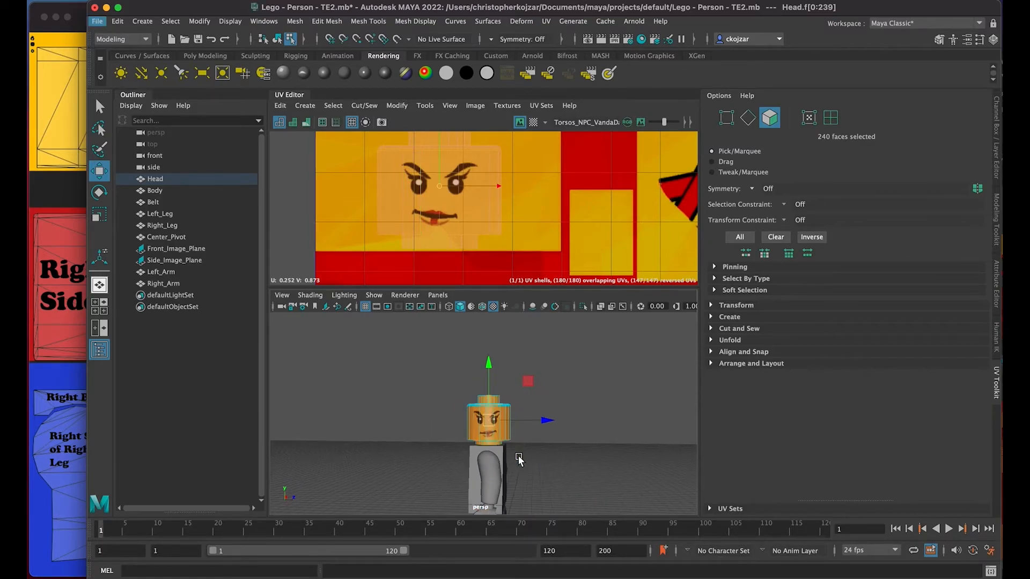
{"action": "scroll", "coordinate": [518, 456], "scroll_direction": "up", "scroll_amount": 5}
{"action": "scroll", "coordinate": [507, 444], "scroll_direction": "down", "scroll_amount": 3}
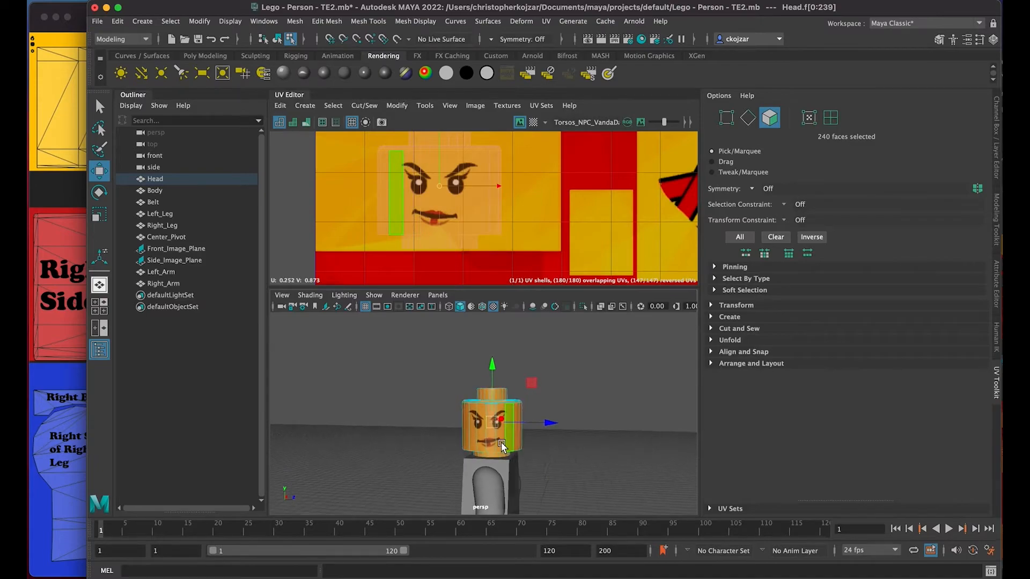
{"action": "mouse_move", "coordinate": [501, 444]}
{"action": "left_mouse_down", "text": "alt"}
{"action": "mouse_move", "coordinate": [389, 439]}
{"action": "mouse_move", "coordinate": [498, 459]}
{"action": "mouse_move", "coordinate": [511, 439]}
{"action": "left_mouse_up", "text": "alt"}
{"action": "scroll", "coordinate": [510, 439], "scroll_direction": "up", "scroll_amount": 3}
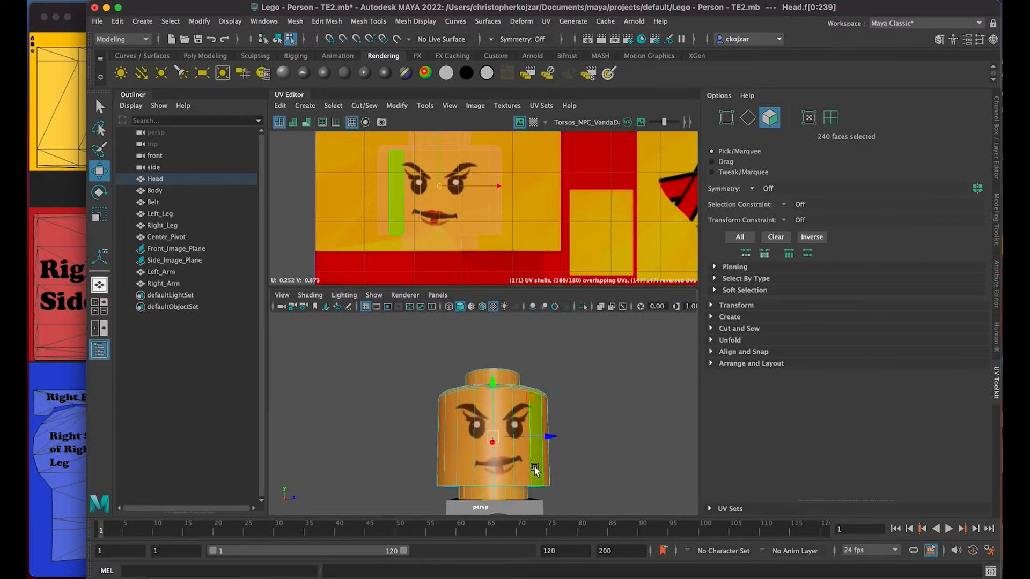
Step: Select the six adjacent vertical faces covering the eyes and mouth on the head's visible side and cut their UV edges
{"action": "left_click", "coordinate": [526, 468]}
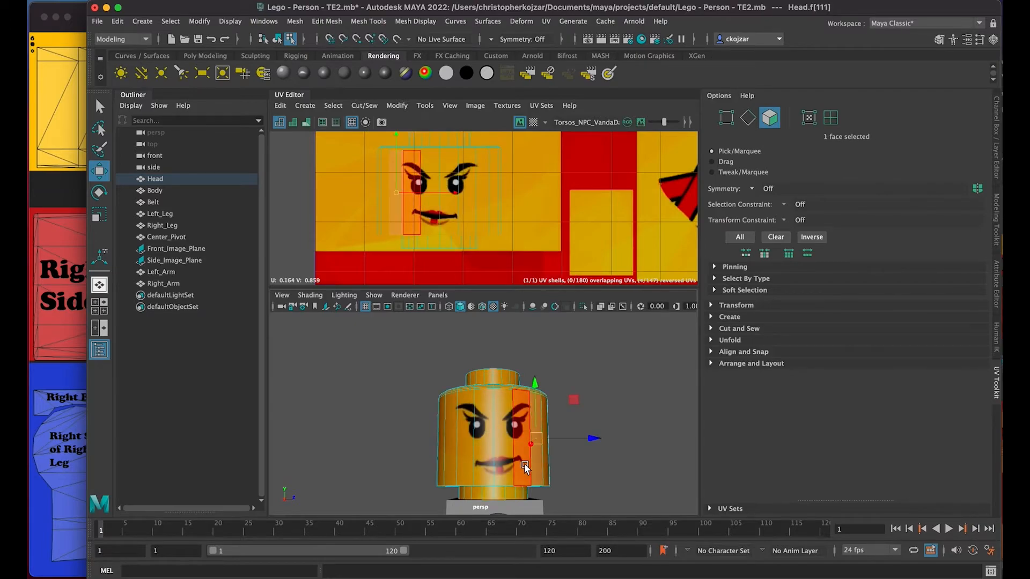
{"action": "right_click_drag", "start_coordinate": [517, 263], "coordinate": [523, 297]}
{"action": "left_click", "coordinate": [507, 462], "text": "shift"}
{"action": "left_click", "coordinate": [504, 462], "text": "shift"}
{"action": "left_click", "coordinate": [484, 459], "text": "shift"}
{"action": "left_click", "coordinate": [469, 458], "text": "shift"}
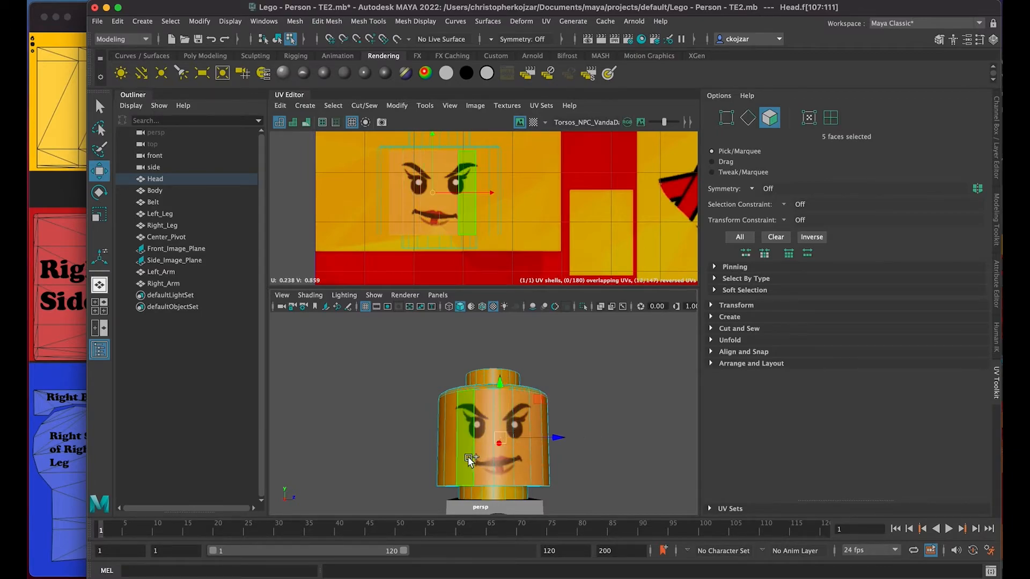
{"action": "left_click", "coordinate": [454, 455], "text": "shift"}
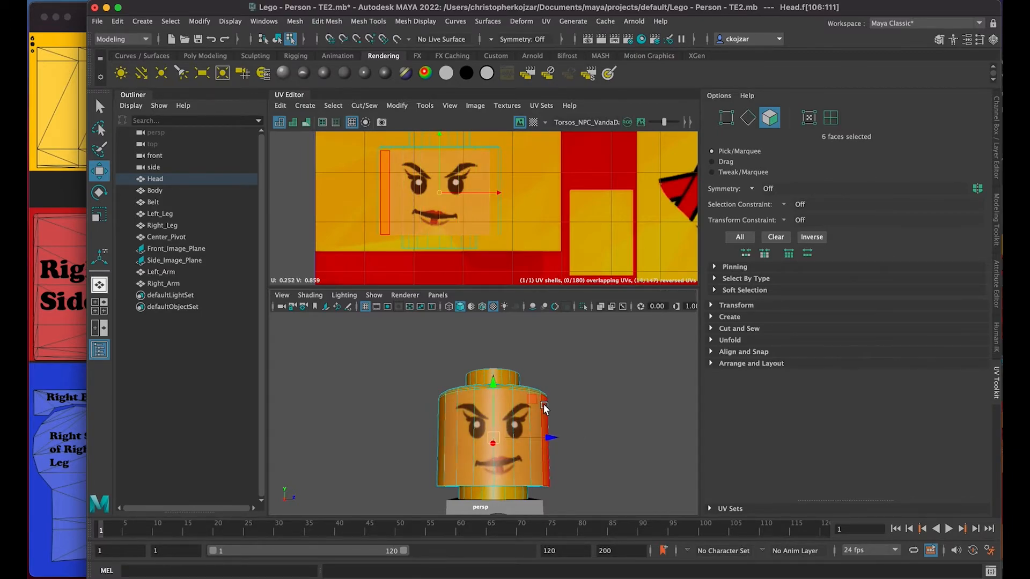
{"action": "scroll", "coordinate": [543, 404], "scroll_direction": "up", "scroll_amount": 5}
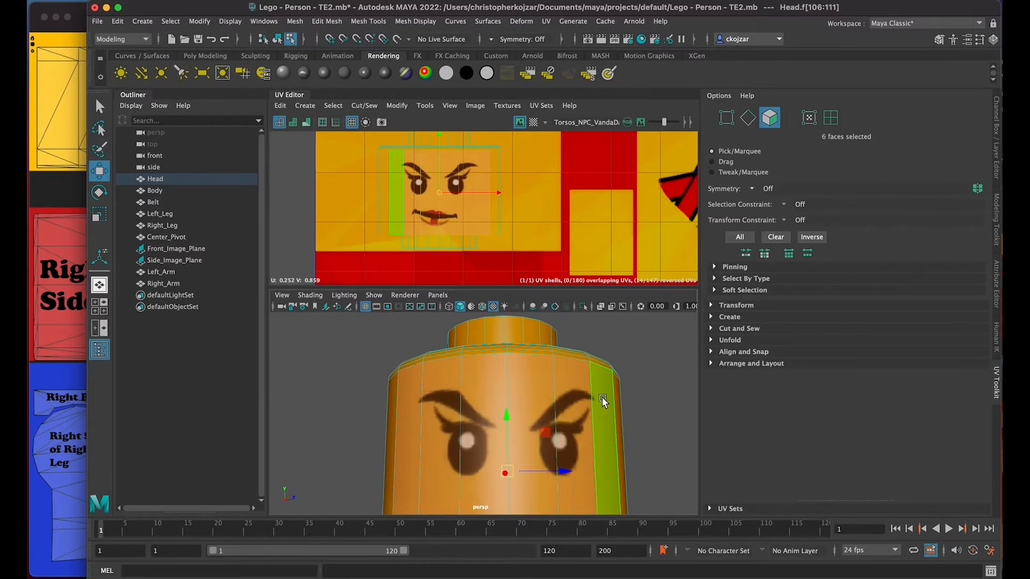
{"action": "scroll", "coordinate": [591, 422], "scroll_direction": "down", "scroll_amount": 6}
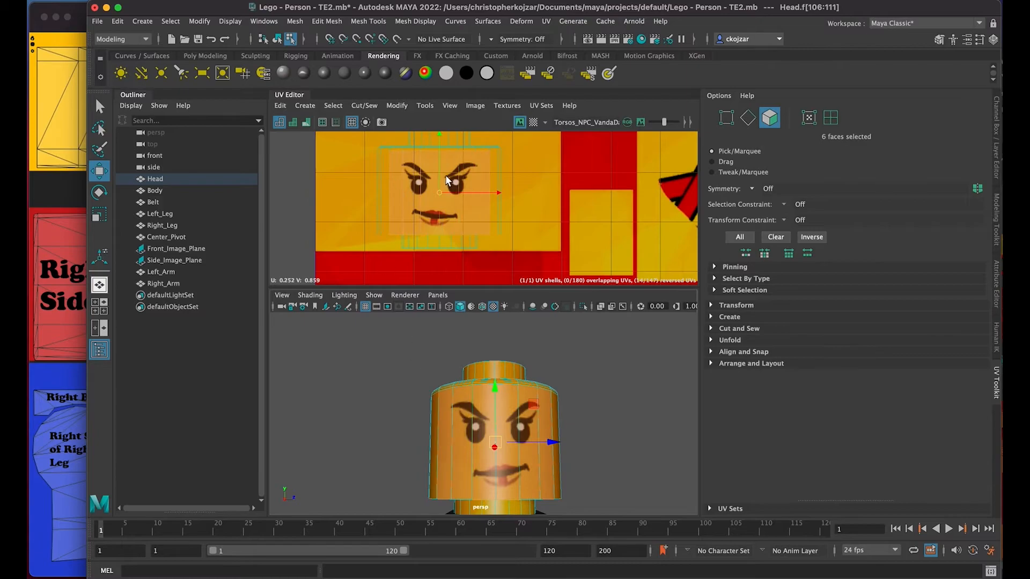
{"action": "scroll", "coordinate": [446, 178], "scroll_direction": "up", "scroll_amount": 3}
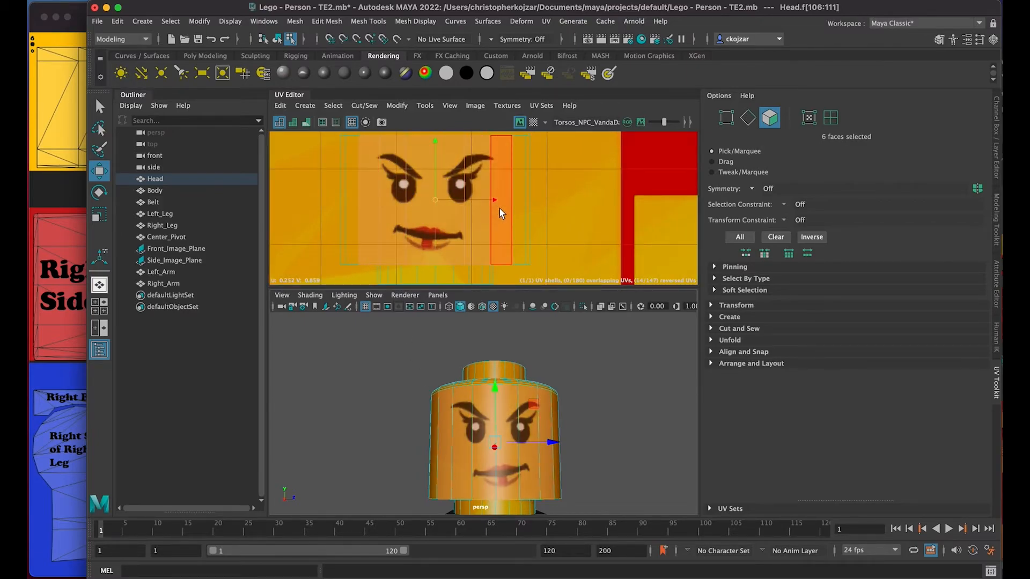
{"action": "scroll", "coordinate": [434, 219], "scroll_direction": "down", "scroll_amount": 2}
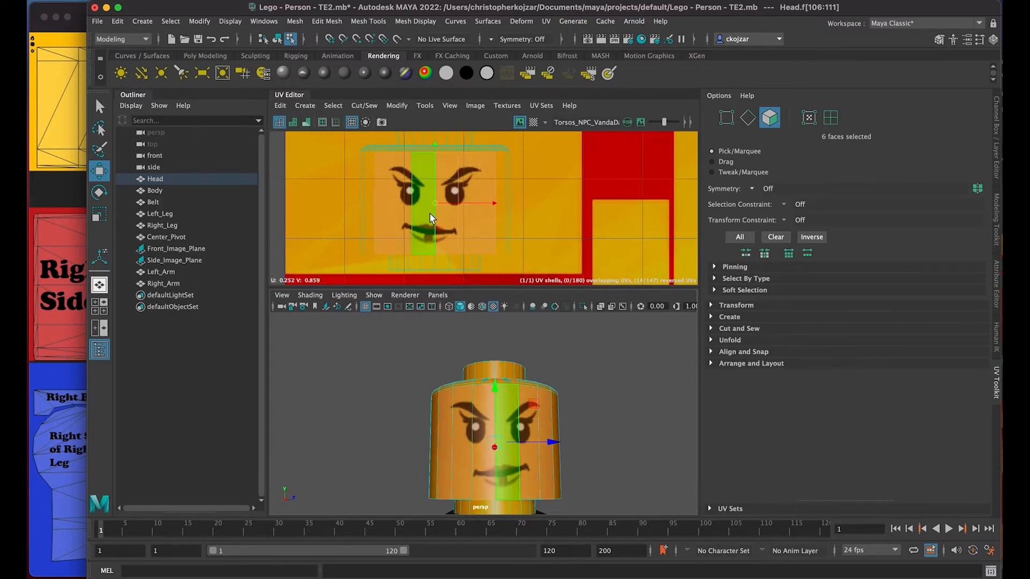
{"action": "left_click", "coordinate": [545, 21]}
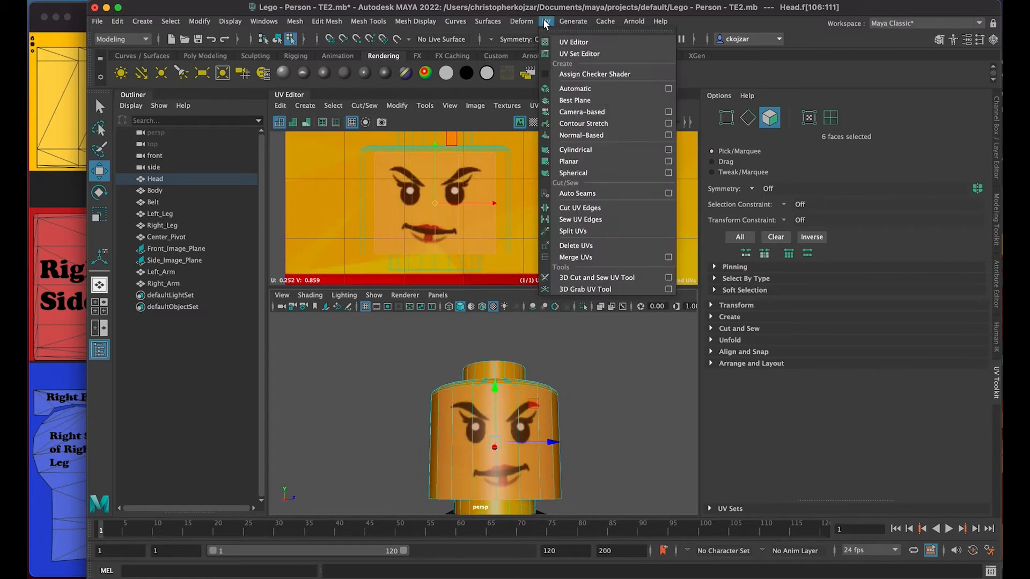
{"action": "left_click", "coordinate": [572, 209]}
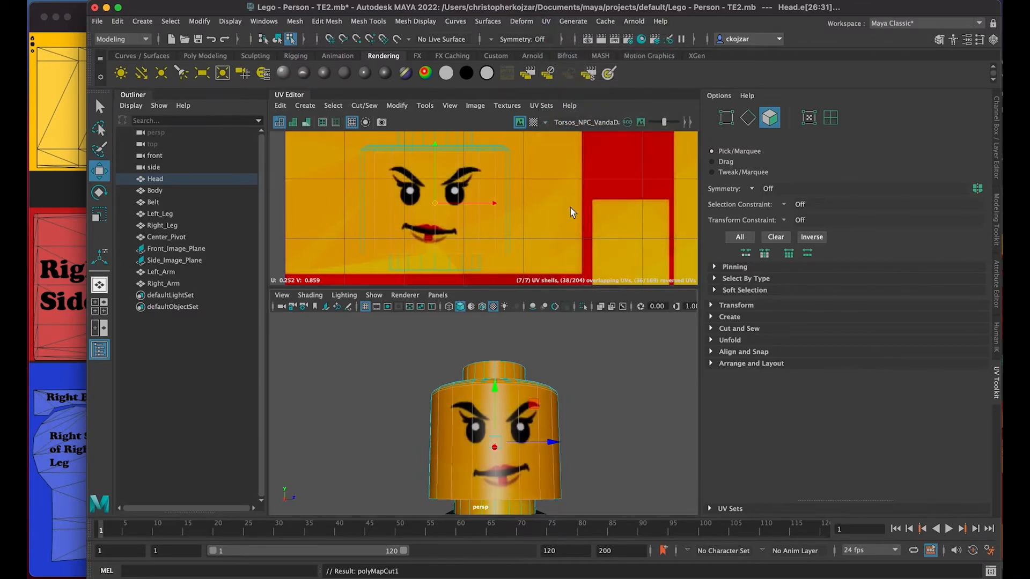
Step: Move three of the cut strips' UVs one by one onto plain yellow beside the printed face, at about U 0.020, 0.055 and 0.099
{"action": "left_click_drag", "start_coordinate": [489, 199], "coordinate": [385, 186]}
{"action": "left_click", "coordinate": [385, 189]}
{"action": "left_click_drag", "start_coordinate": [440, 204], "coordinate": [356, 195]}
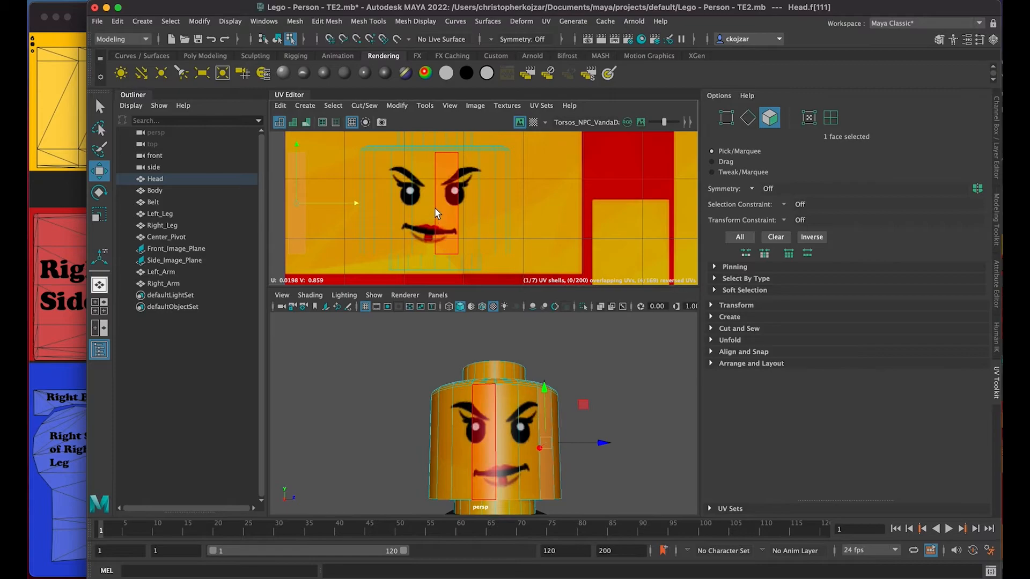
{"action": "left_click", "coordinate": [529, 427]}
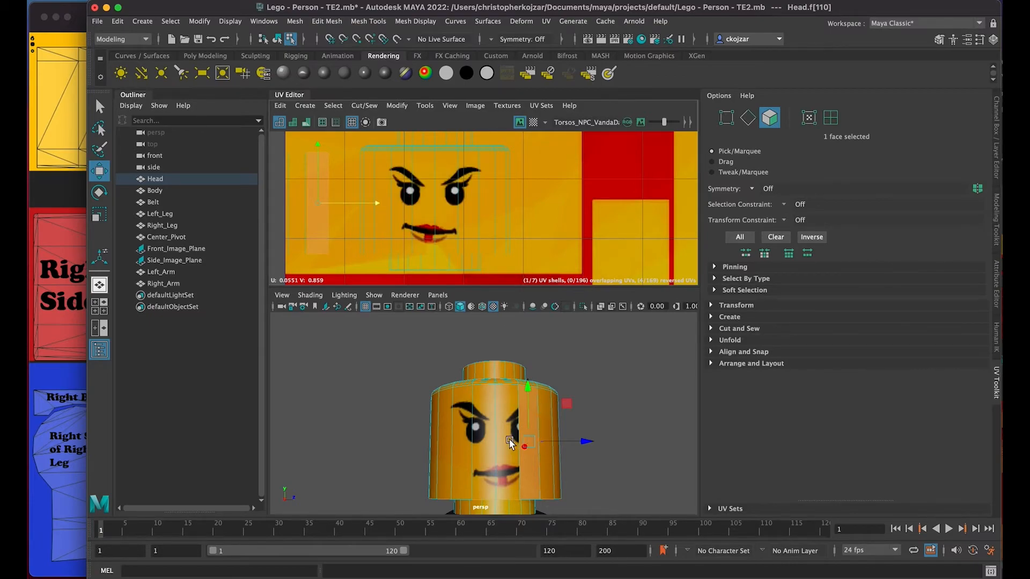
{"action": "left_click", "coordinate": [427, 214]}
{"action": "left_click_drag", "start_coordinate": [481, 208], "coordinate": [408, 208]}
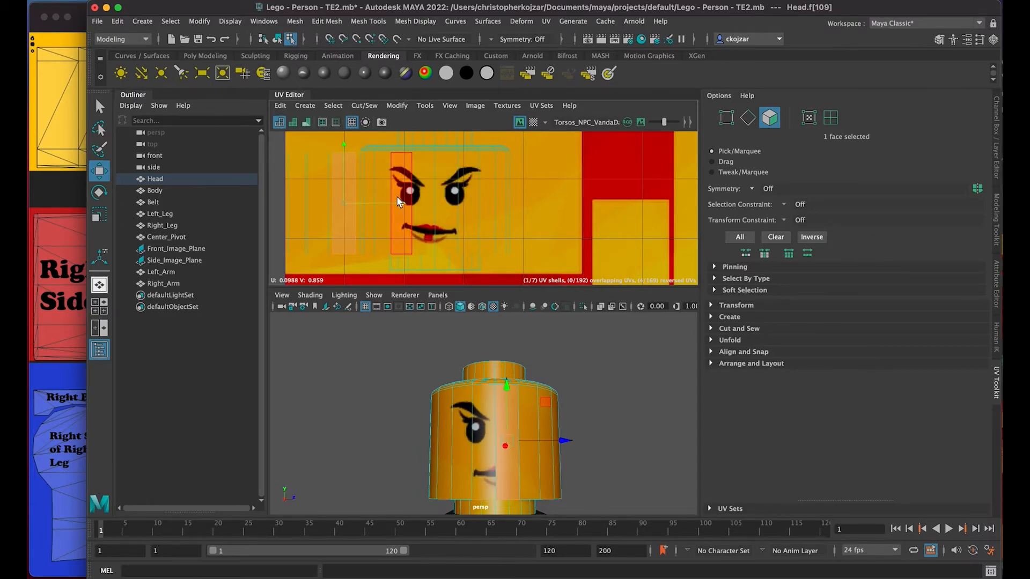
Step: Move the other three cut strips' UVs onto plain yellow on the opposite side of the printed face, the last at about U 0.48
{"action": "left_click", "coordinate": [484, 452]}
{"action": "left_click_drag", "start_coordinate": [508, 205], "coordinate": [590, 210]}
{"action": "left_click", "coordinate": [463, 448]}
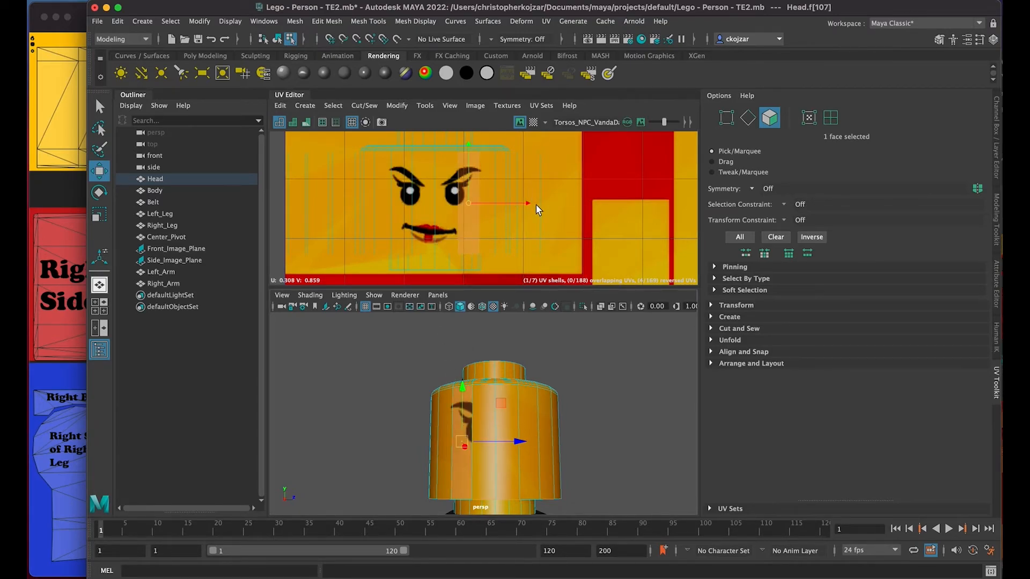
{"action": "left_click_drag", "start_coordinate": [528, 207], "coordinate": [612, 204]}
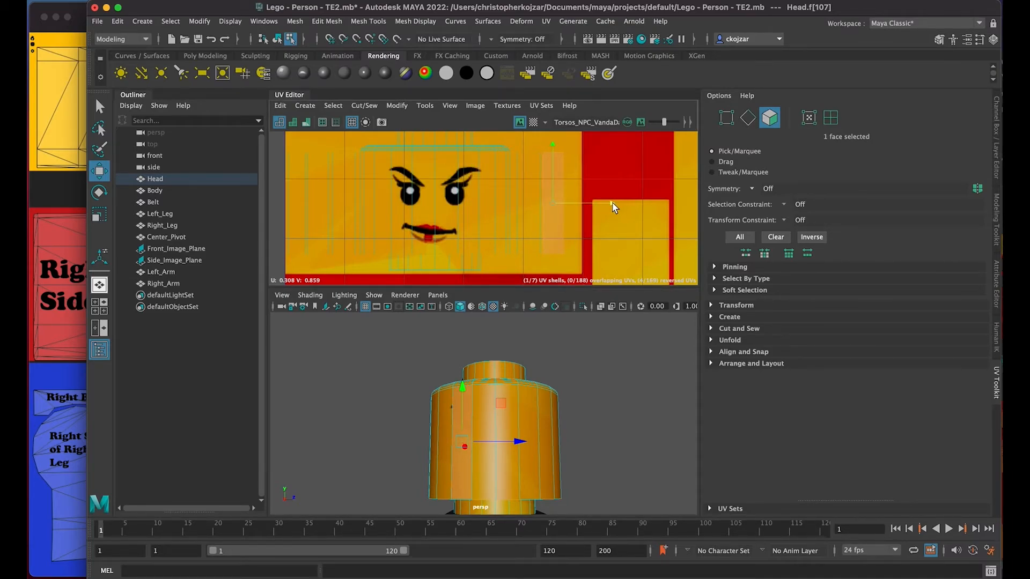
{"action": "left_click", "coordinate": [444, 440]}
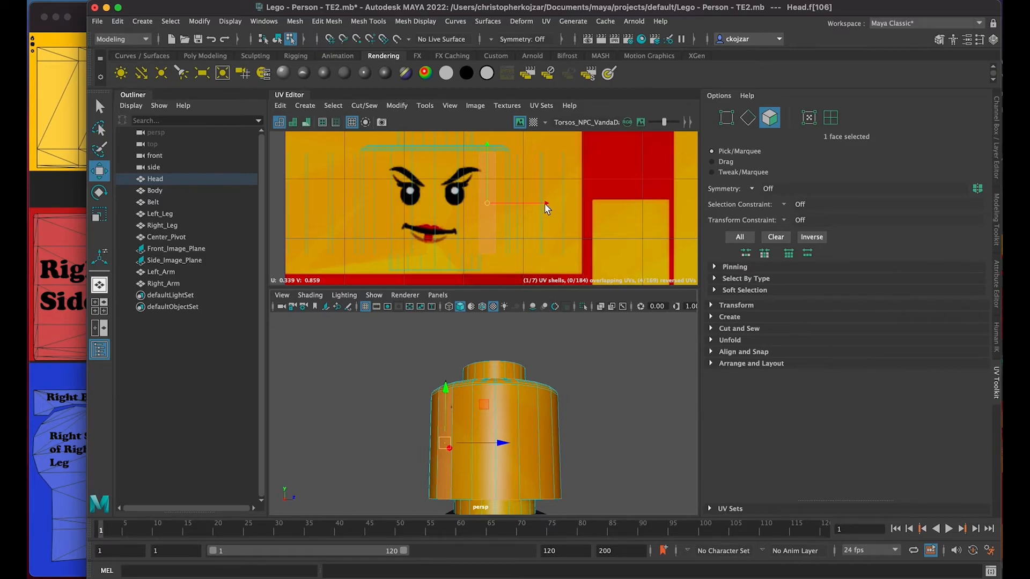
{"action": "left_click_drag", "start_coordinate": [545, 206], "coordinate": [628, 208]}
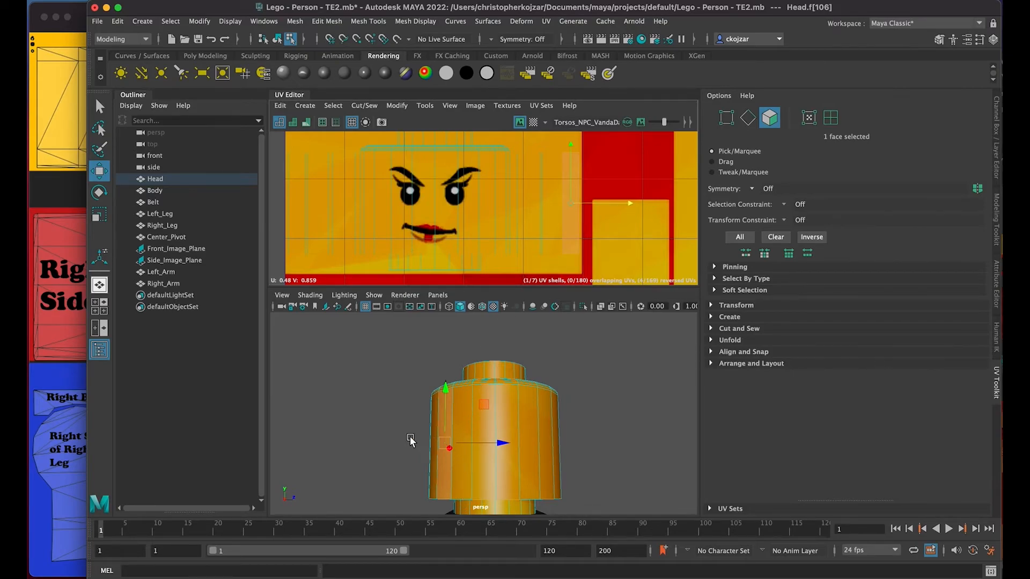
Step: Orbit around the head and examine how the relocated strips blend into the plain yellow surface, matching faces to their UVs
{"action": "left_click", "coordinate": [398, 442]}
{"action": "left_click_drag", "start_coordinate": [383, 478], "coordinate": [461, 490], "text": "alt"}
{"action": "scroll", "coordinate": [470, 416], "scroll_direction": "up", "scroll_amount": 5}
{"action": "left_click", "coordinate": [471, 416]}
{"action": "middle_click_drag", "start_coordinate": [448, 478], "coordinate": [494, 369], "text": "alt"}
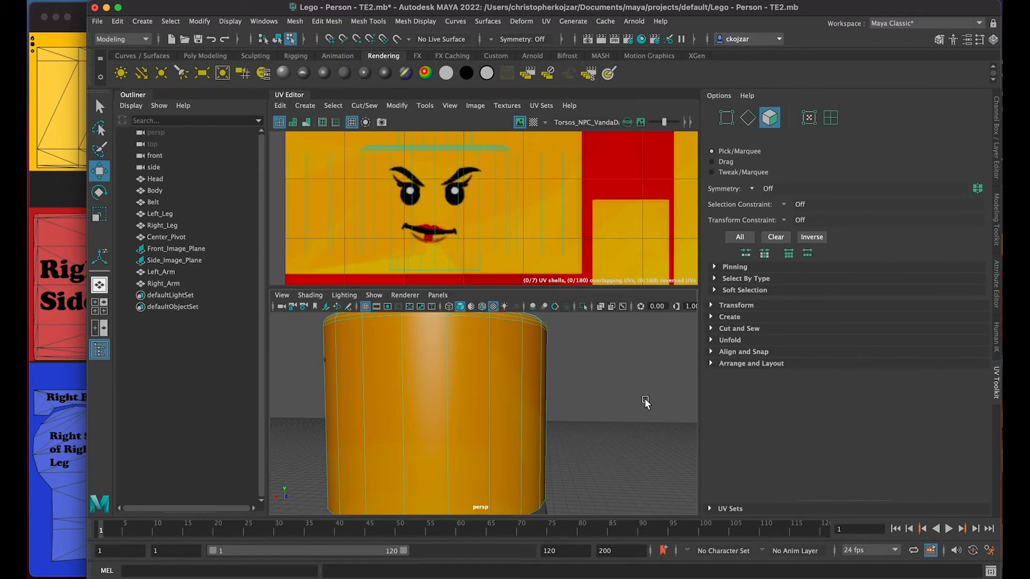
{"action": "left_click", "coordinate": [486, 443]}
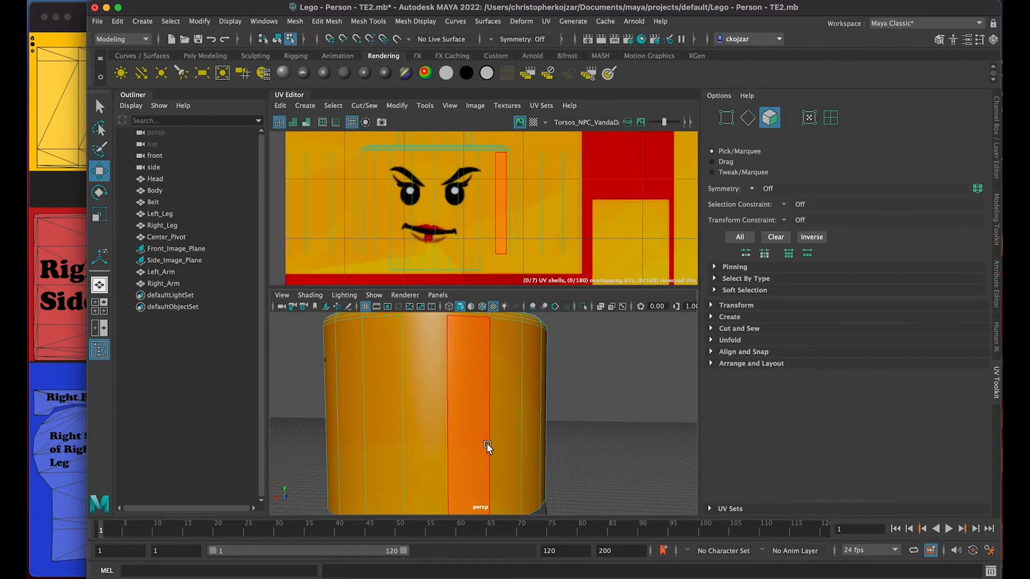
{"action": "left_click", "coordinate": [539, 459]}
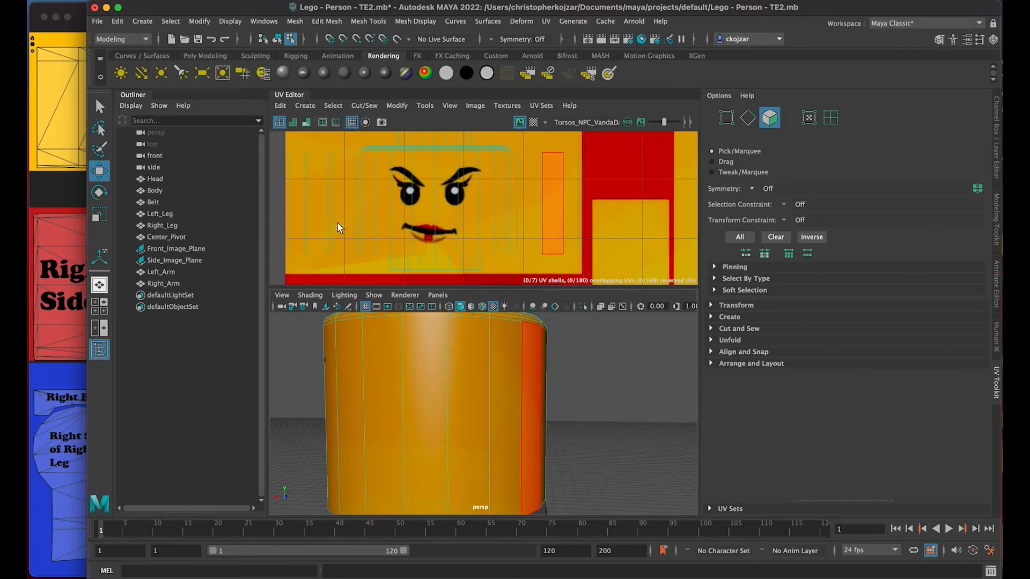
{"action": "left_click", "coordinate": [631, 343]}
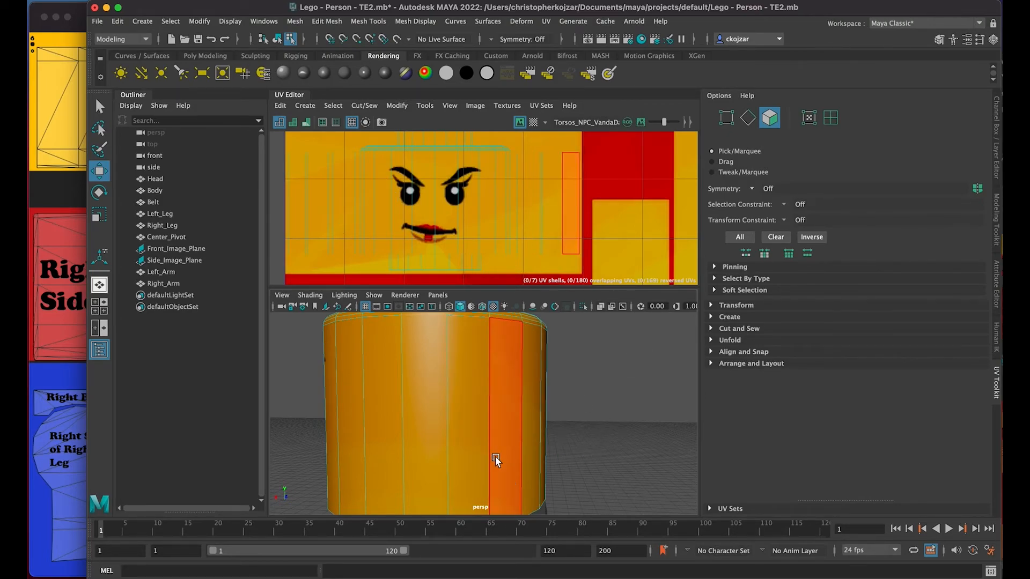
Step: Select the relocated strip at U 0.48 and flip its UVs in the U direction
{"action": "left_click", "coordinate": [507, 441]}
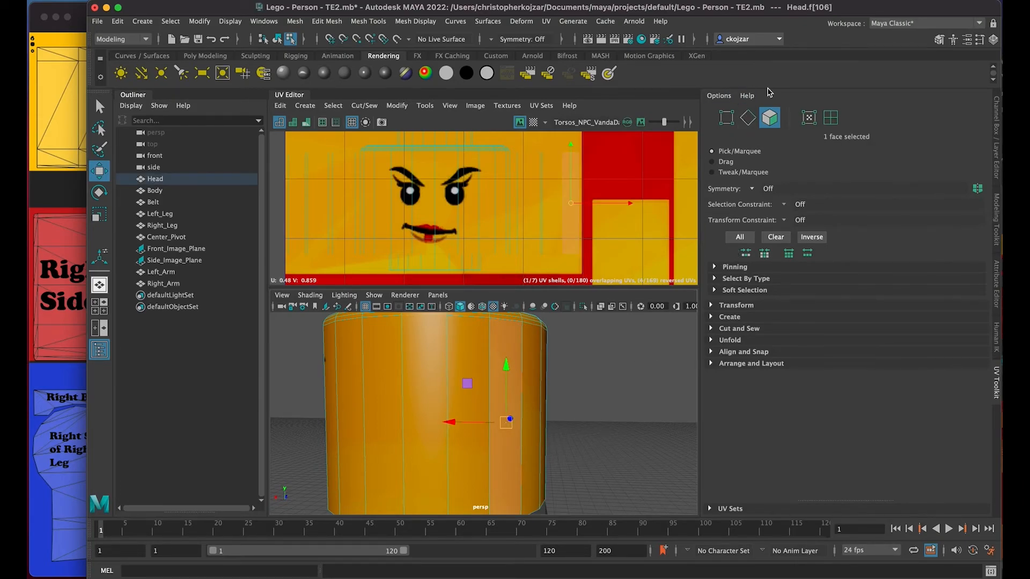
{"action": "left_click", "coordinate": [711, 305]}
{"action": "scroll", "coordinate": [767, 352], "scroll_direction": "down", "scroll_amount": 5}
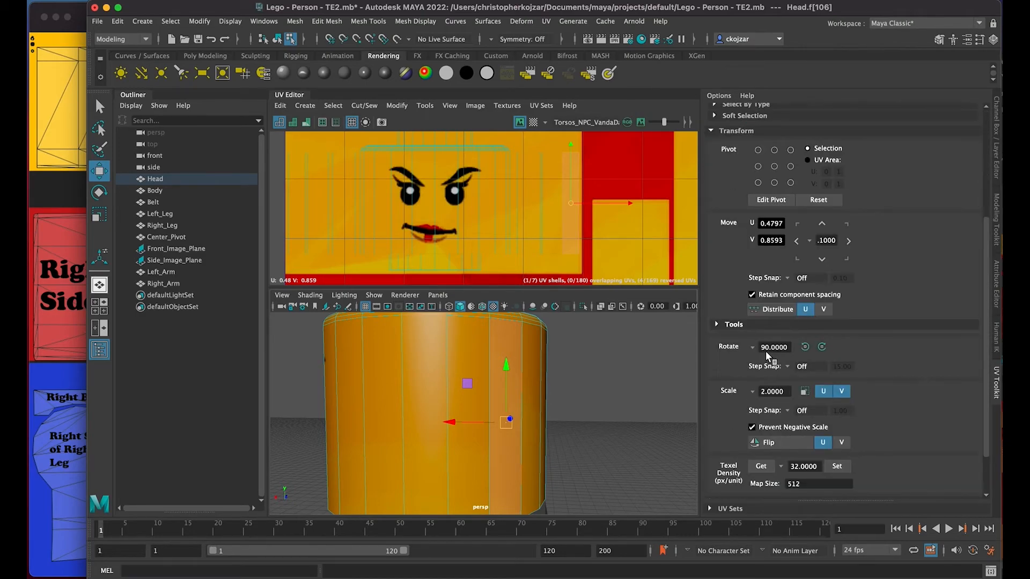
{"action": "scroll", "coordinate": [721, 188], "scroll_direction": "up", "scroll_amount": 3}
{"action": "scroll", "coordinate": [783, 363], "scroll_direction": "down", "scroll_amount": 3}
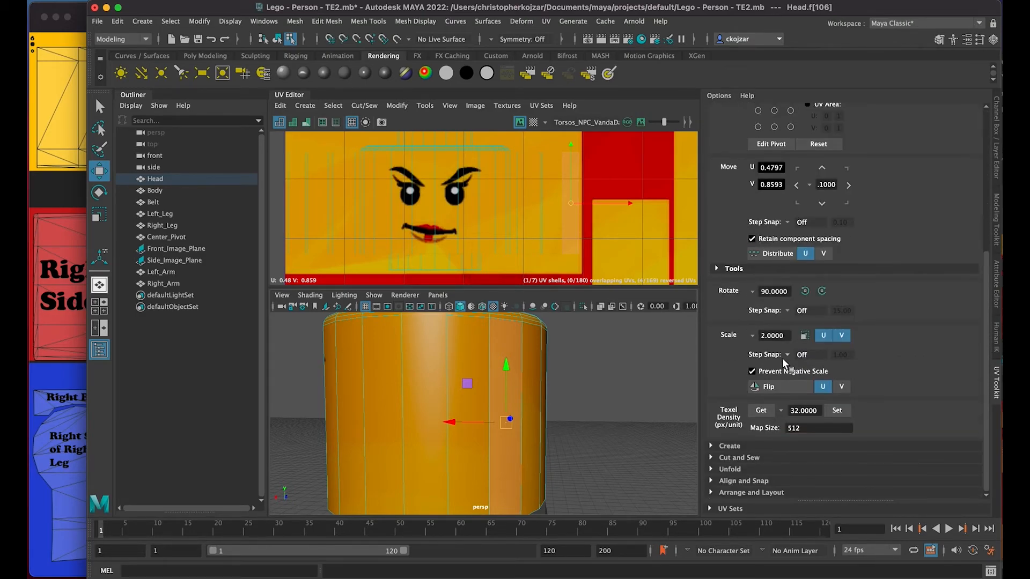
{"action": "left_click", "coordinate": [784, 383]}
{"action": "left_click", "coordinate": [574, 418]}
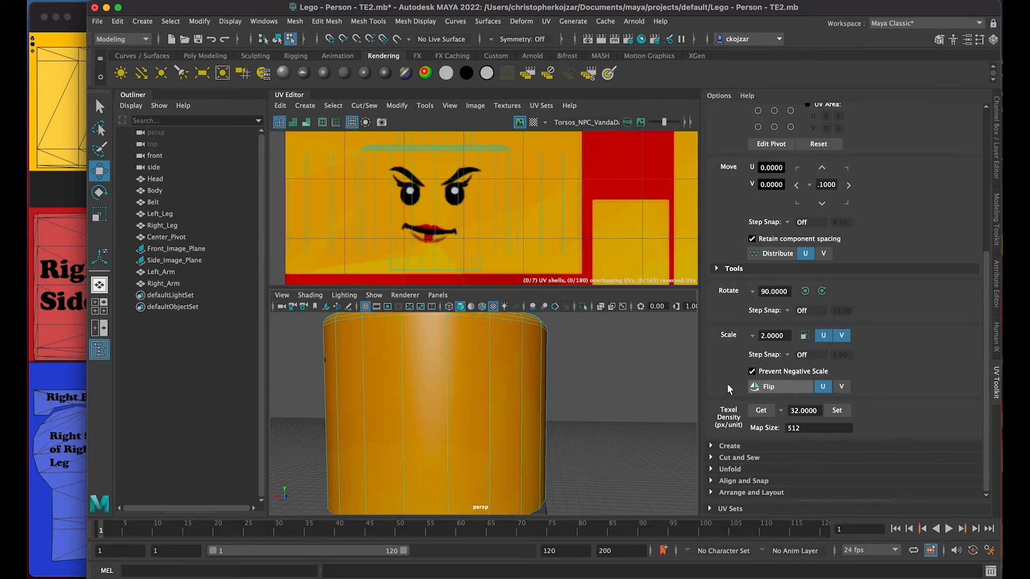
Step: Raise the UVs of the outermost relocated strip to about V 0.881, keeping it on the plain yellow area, and deselect it
{"action": "left_click_drag", "start_coordinate": [568, 445], "coordinate": [536, 445], "text": "alt"}
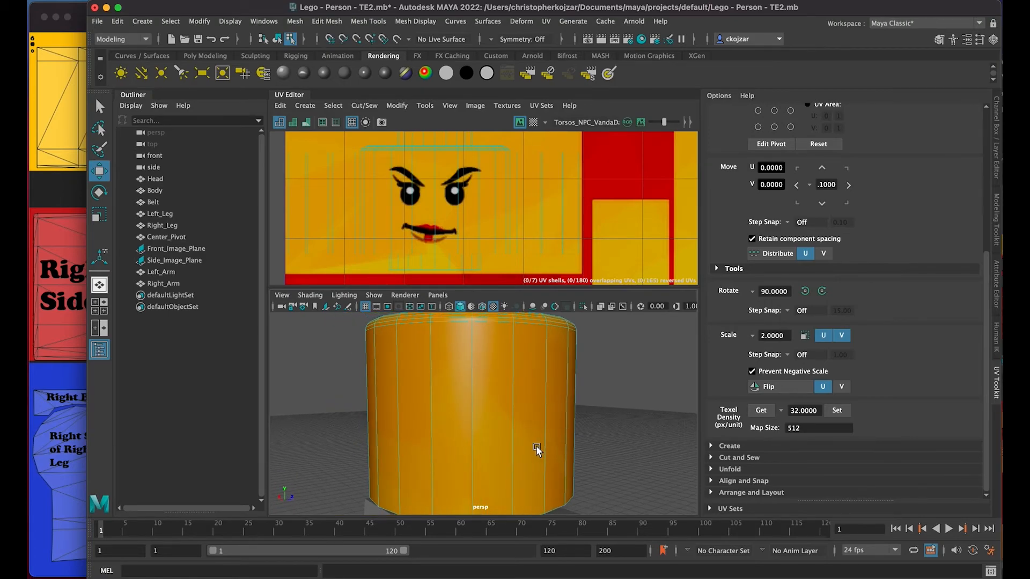
{"action": "left_click", "coordinate": [469, 419]}
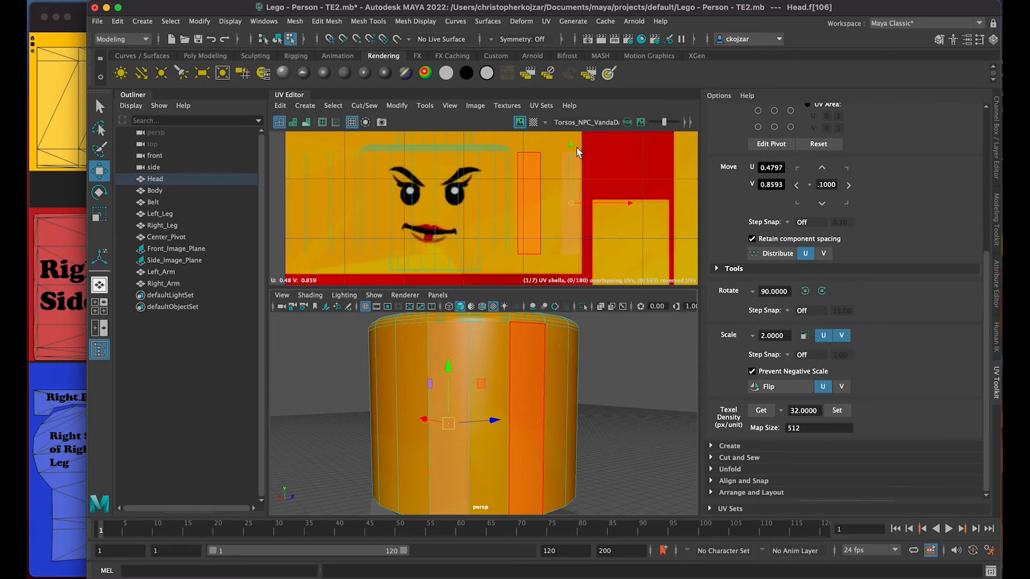
{"action": "left_click_drag", "start_coordinate": [571, 144], "coordinate": [573, 142]}
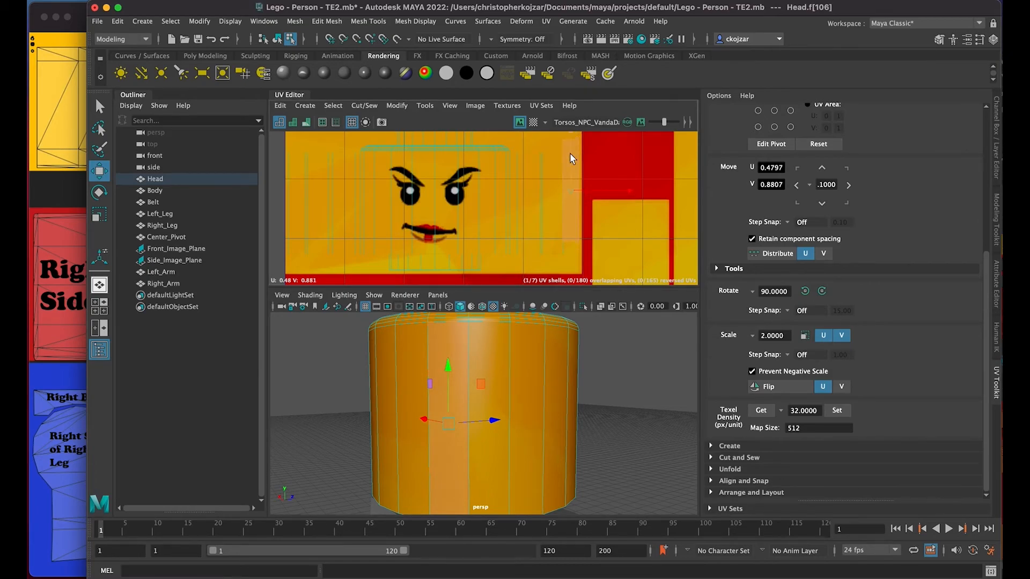
{"action": "left_click", "coordinate": [628, 436]}
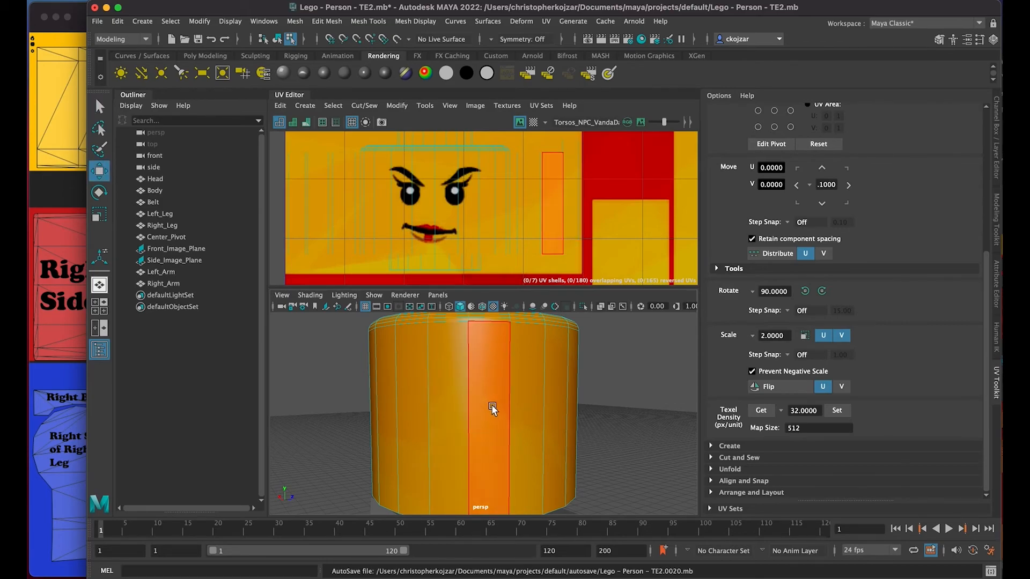
Step: Inspect the head's sides, return the head to object mode and rotate it about its vertical axis to turn the printed face
{"action": "left_click_drag", "start_coordinate": [499, 450], "coordinate": [494, 407], "text": "alt"}
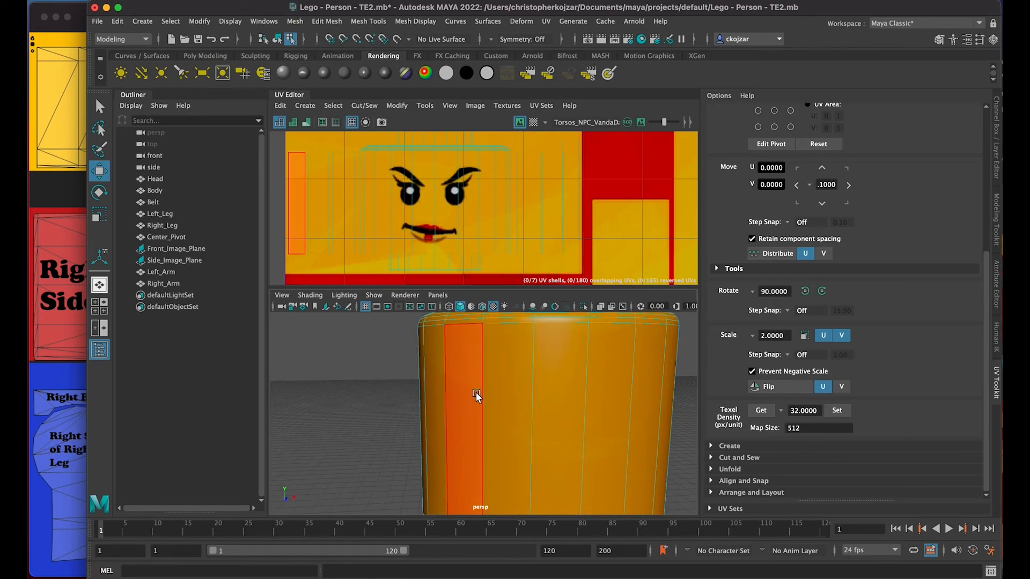
{"action": "left_click_drag", "start_coordinate": [522, 440], "coordinate": [480, 435], "text": "alt"}
{"action": "scroll", "coordinate": [480, 431], "scroll_direction": "down", "scroll_amount": 6}
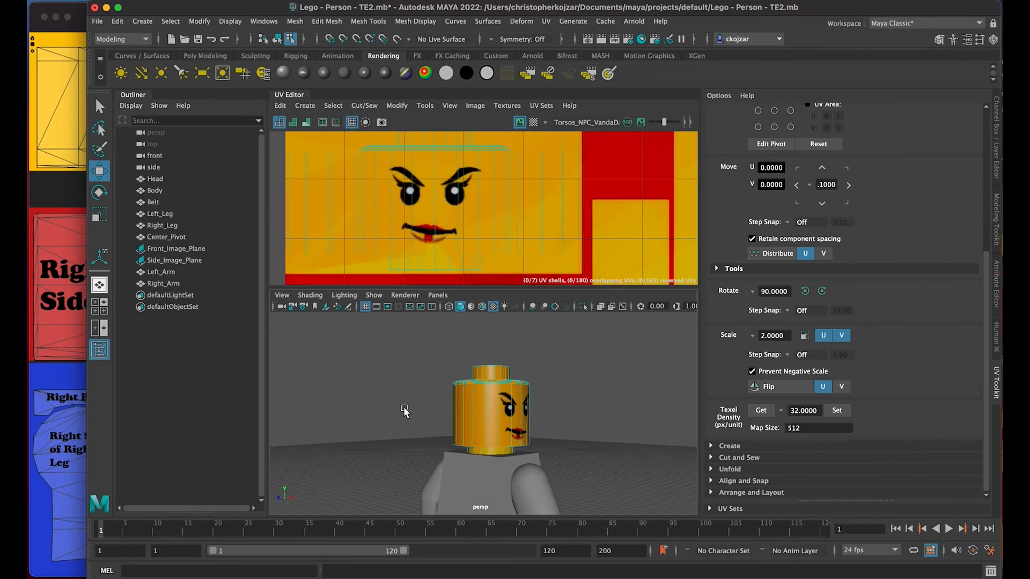
{"action": "right_click", "coordinate": [482, 425]}
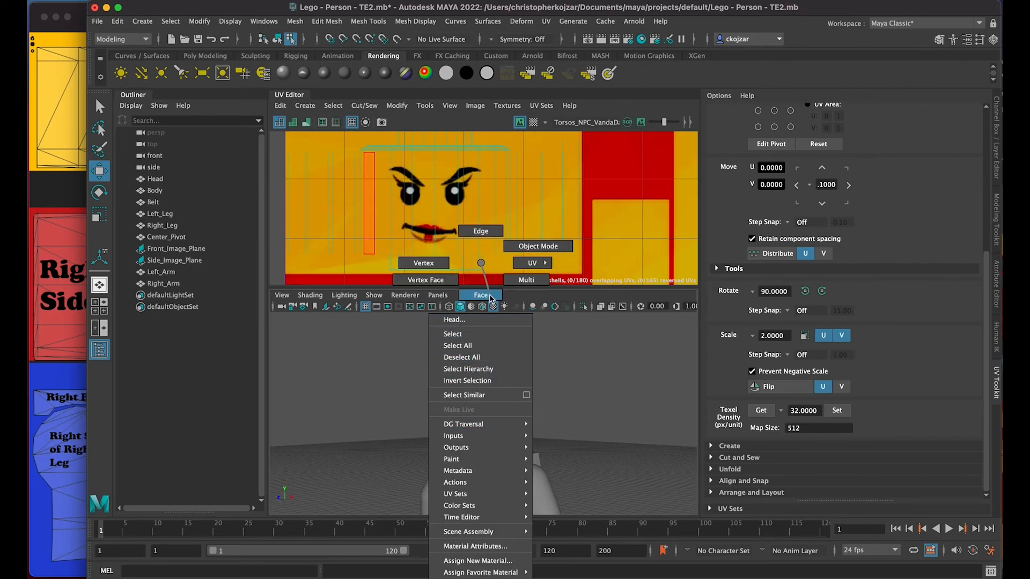
{"action": "left_click", "coordinate": [526, 249]}
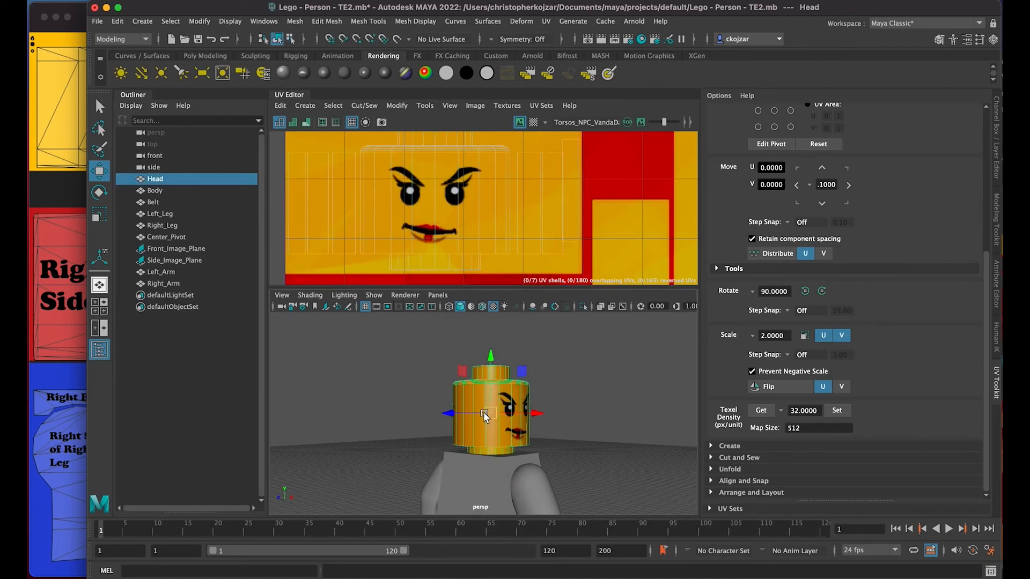
{"action": "key", "text": "e"}
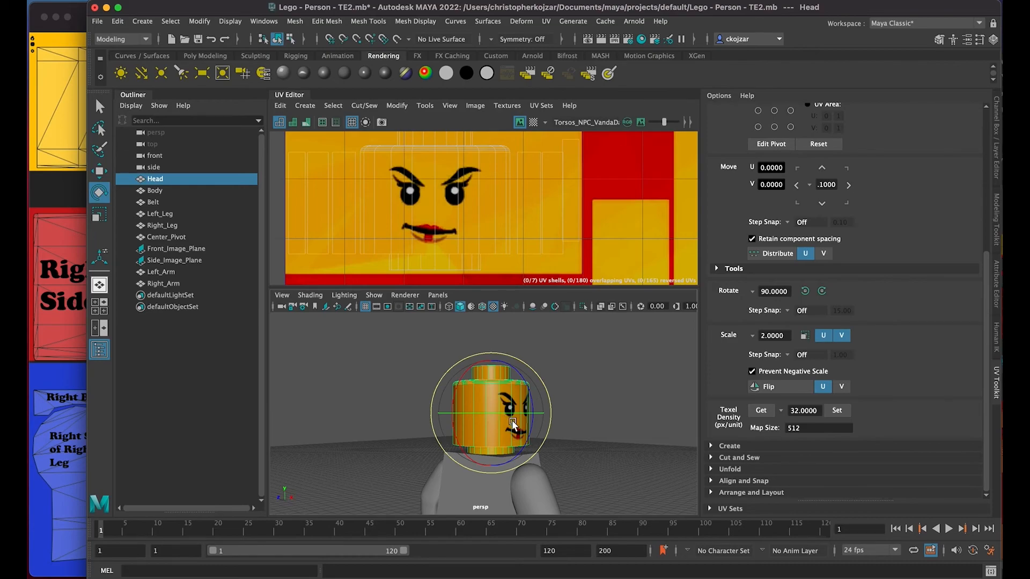
{"action": "left_click_drag", "start_coordinate": [509, 416], "coordinate": [442, 410]}
{"action": "left_click_drag", "start_coordinate": [438, 448], "coordinate": [489, 413], "text": "alt"}
{"action": "scroll", "coordinate": [502, 450], "scroll_direction": "down", "scroll_amount": 4}
{"action": "scroll", "coordinate": [501, 451], "scroll_direction": "down", "scroll_amount": 4}
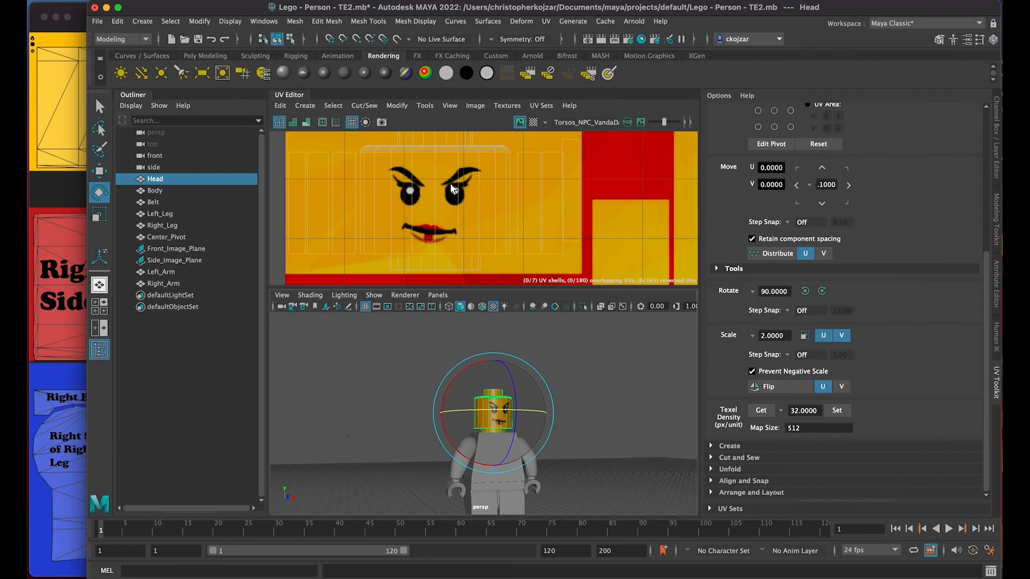
Step: Select the UV shell covering the printed face in UV shell mode and try to flip it
{"action": "right_click", "coordinate": [441, 200]}
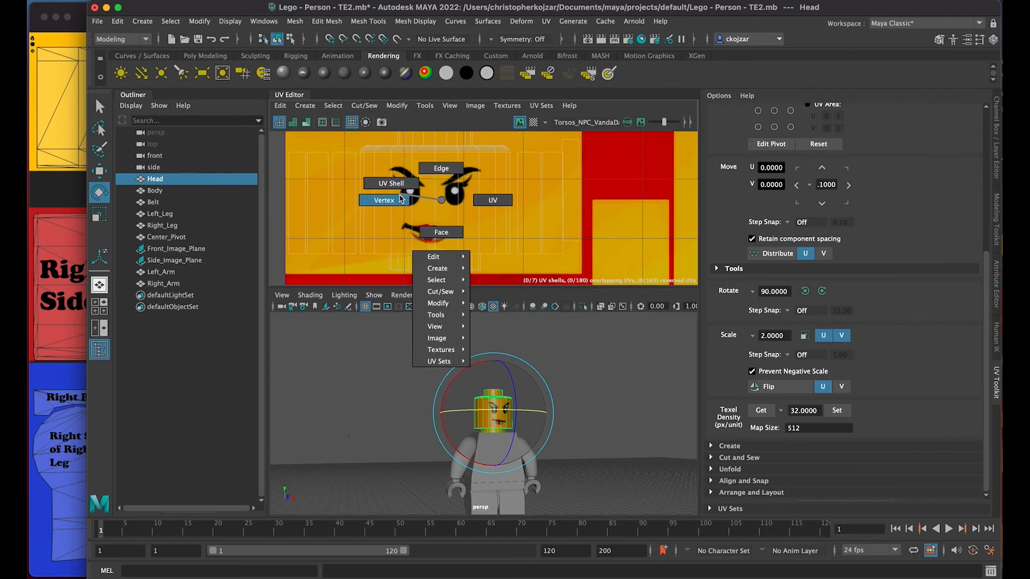
{"action": "left_click", "coordinate": [405, 187]}
{"action": "left_click", "coordinate": [453, 202]}
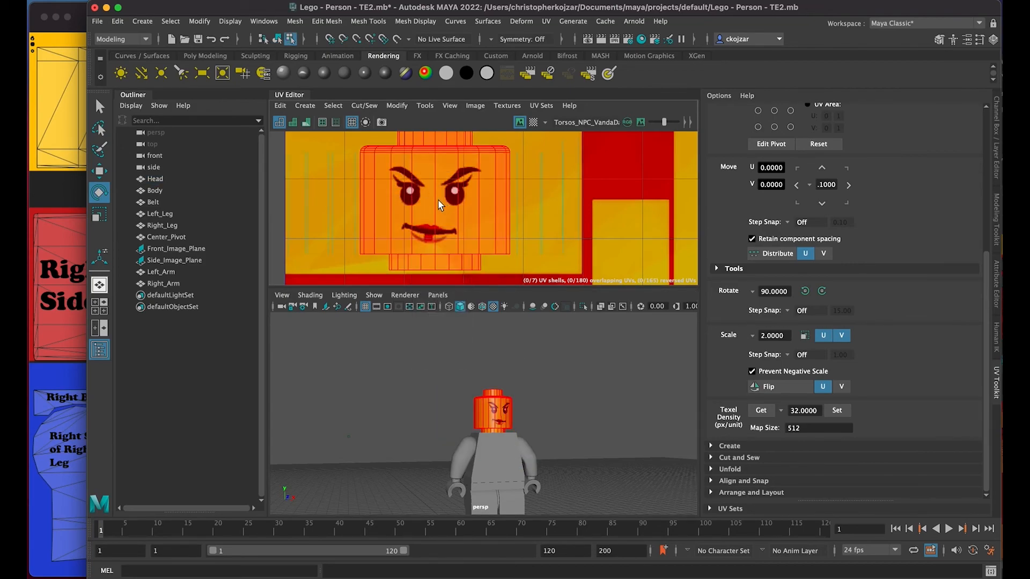
{"action": "right_click", "coordinate": [439, 205]}
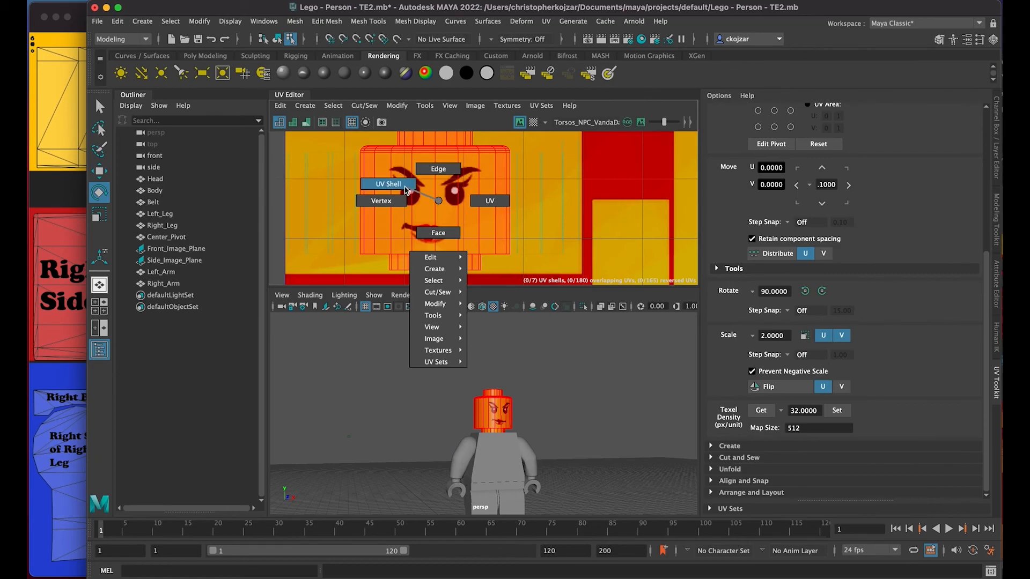
{"action": "left_click", "coordinate": [454, 204]}
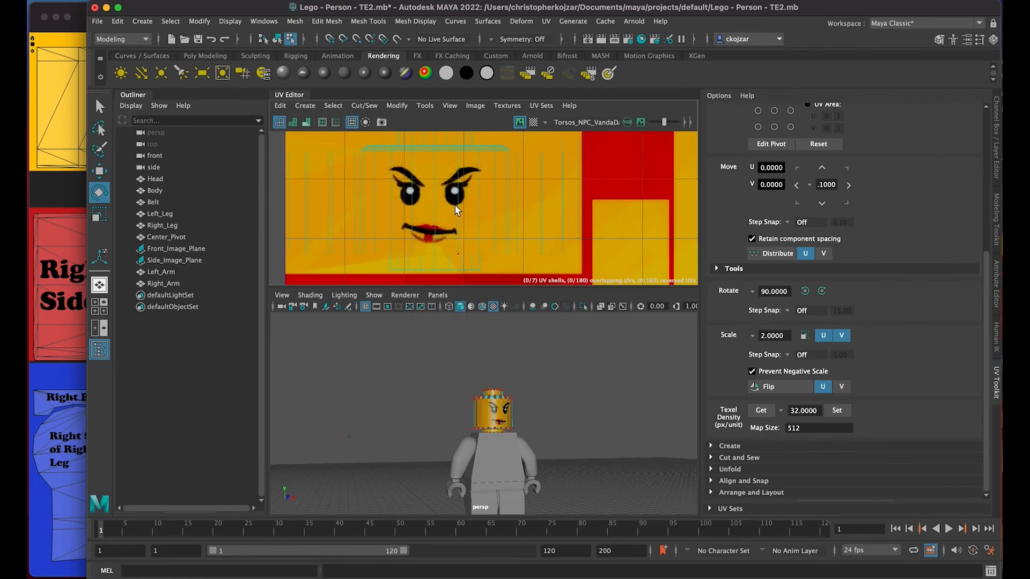
{"action": "right_click_drag", "start_coordinate": [423, 149], "coordinate": [379, 134]}
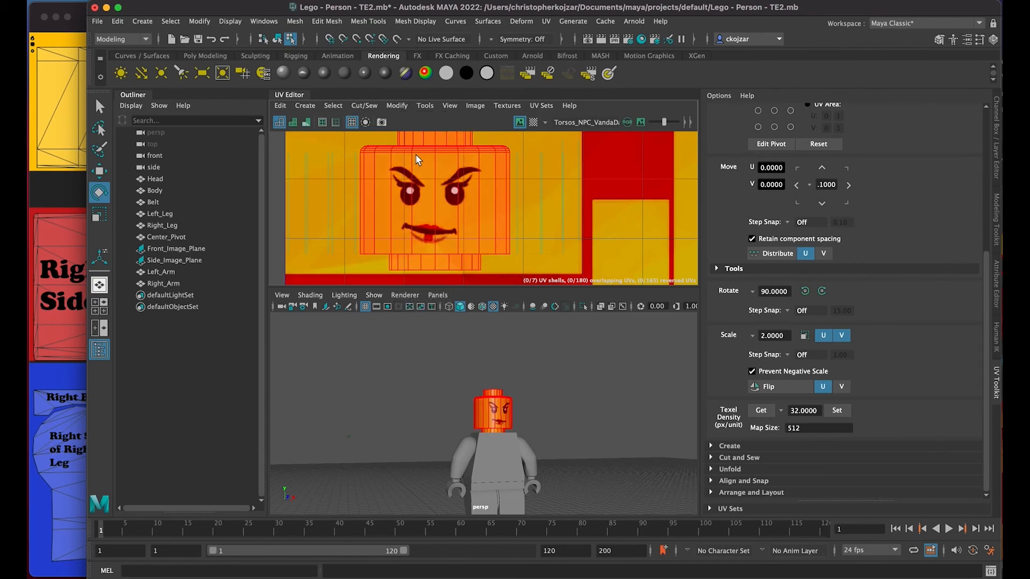
{"action": "left_click", "coordinate": [418, 168]}
{"action": "left_click", "coordinate": [396, 106]}
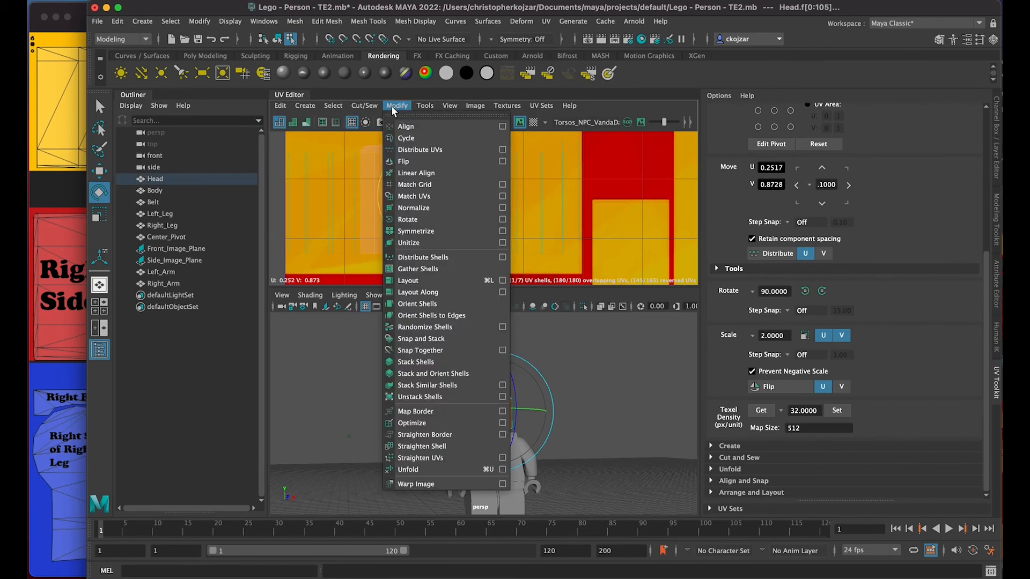
{"action": "left_click", "coordinate": [424, 161]}
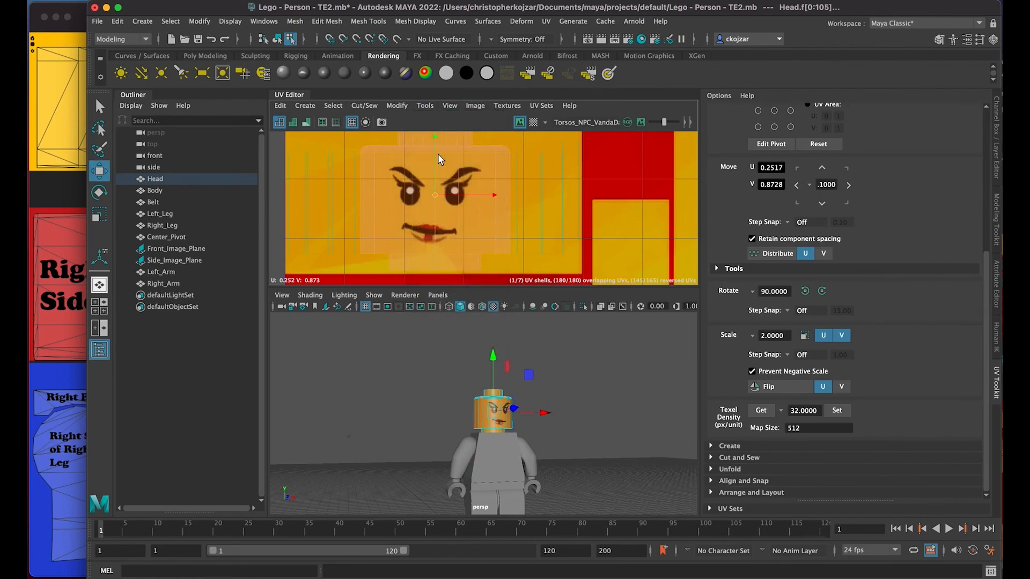
Step: Try rotating the printed face's UV shell about its centre, compare the effect on the head, and undo the rotation
{"action": "right_click_drag", "start_coordinate": [432, 191], "coordinate": [414, 160]}
{"action": "left_click", "coordinate": [454, 182]}
{"action": "left_click", "coordinate": [425, 193]}
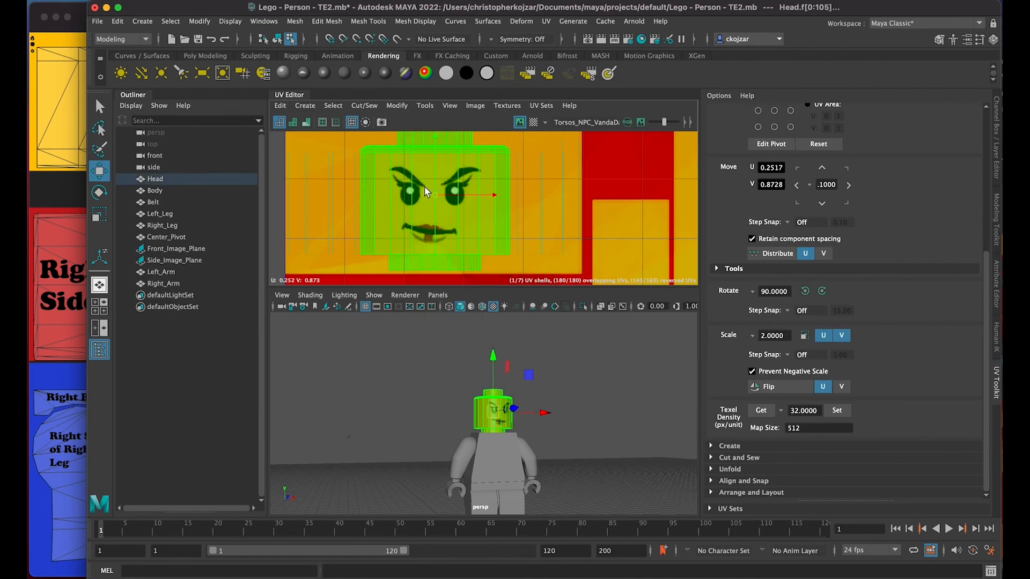
{"action": "key", "text": "r"}
{"action": "key", "text": "e"}
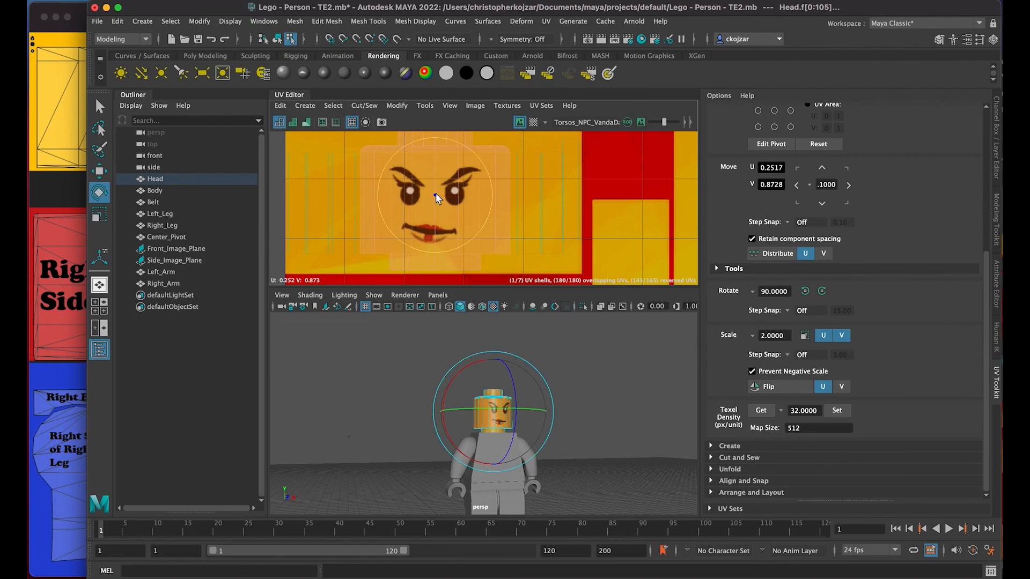
{"action": "left_click_drag", "start_coordinate": [489, 202], "coordinate": [488, 237]}
{"action": "scroll", "coordinate": [495, 398], "scroll_direction": "up", "scroll_amount": 5}
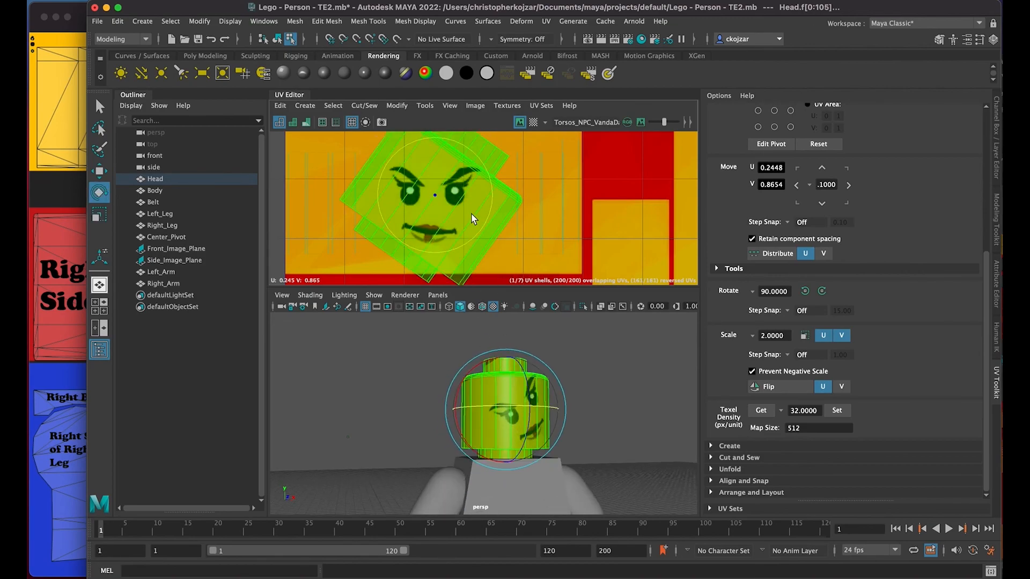
{"action": "mouse_move", "coordinate": [488, 218]}
{"action": "left_mouse_down"}
{"action": "mouse_move", "coordinate": [499, 161]}
{"action": "mouse_move", "coordinate": [496, 217]}
{"action": "left_mouse_up"}
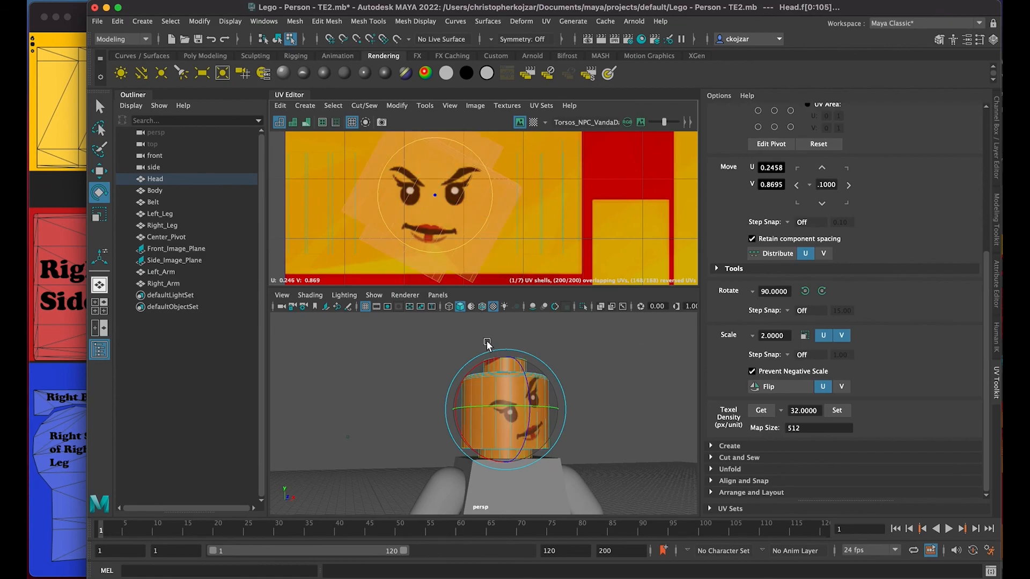
{"action": "key", "text": "ctrl+z"}
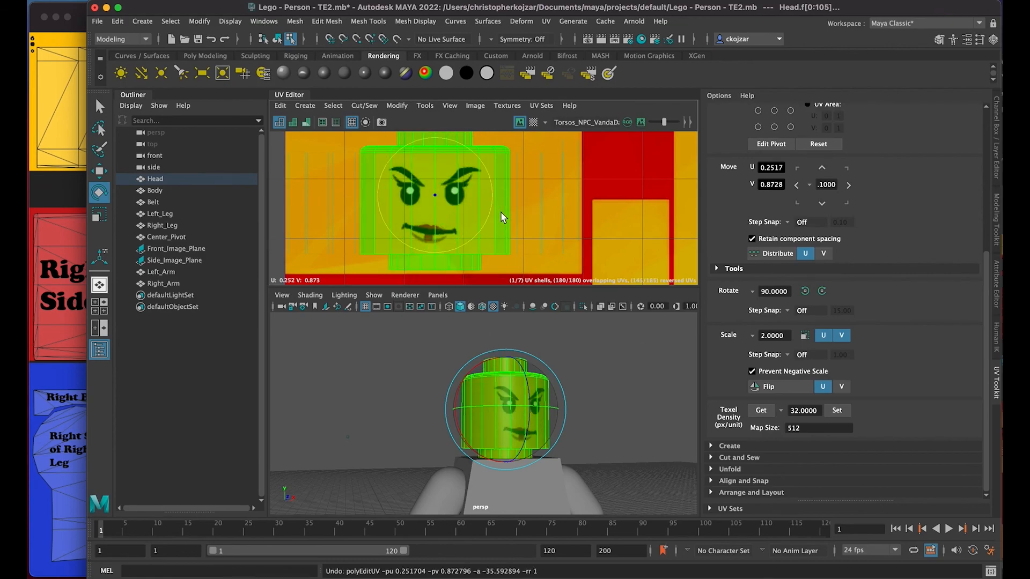
Step: Deselect the face shell and examine the head's plain yellow side and the texture areas around and below the face
{"action": "left_click", "coordinate": [596, 421]}
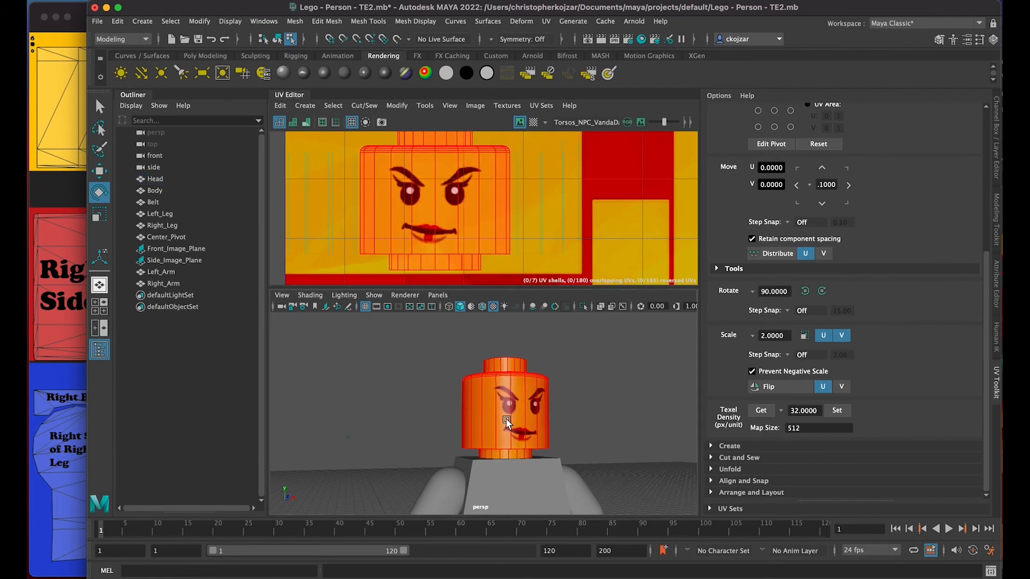
{"action": "left_click_drag", "start_coordinate": [476, 416], "coordinate": [508, 416], "text": "alt"}
{"action": "scroll", "coordinate": [454, 254], "scroll_direction": "down", "scroll_amount": 4}
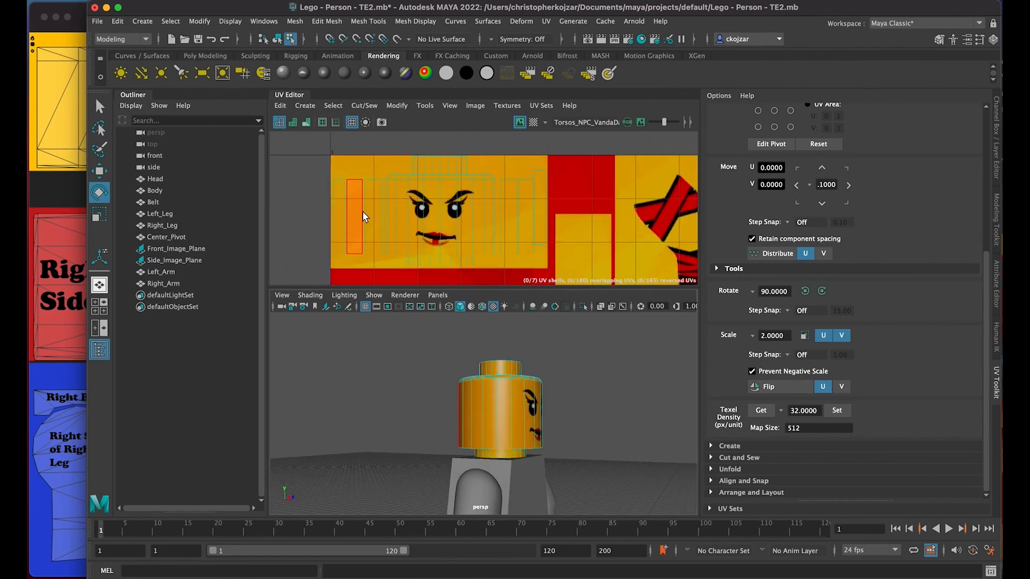
{"action": "scroll", "coordinate": [517, 223], "scroll_direction": "down", "scroll_amount": 3}
{"action": "middle_click_drag", "start_coordinate": [495, 218], "coordinate": [477, 159], "text": "alt"}
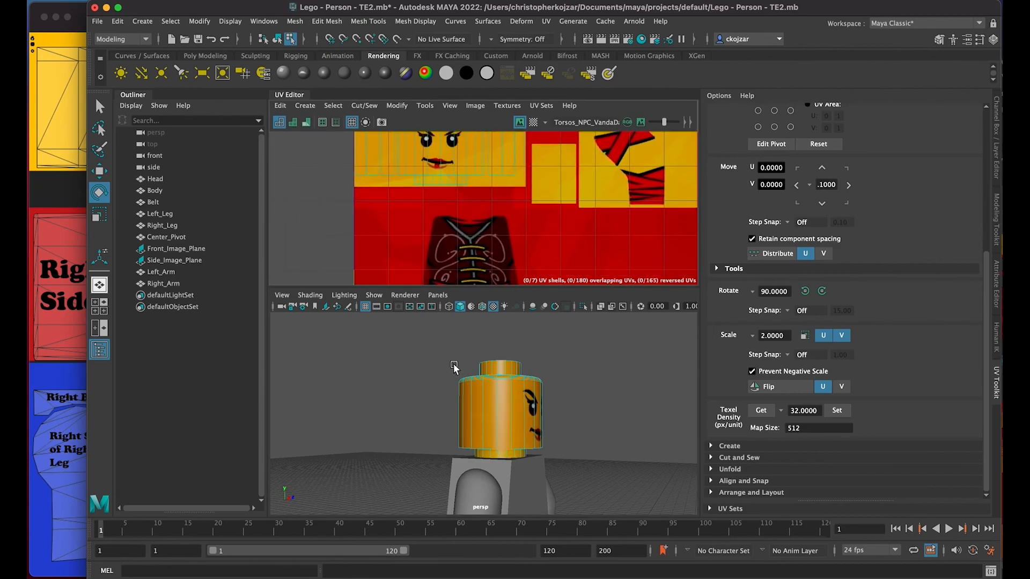